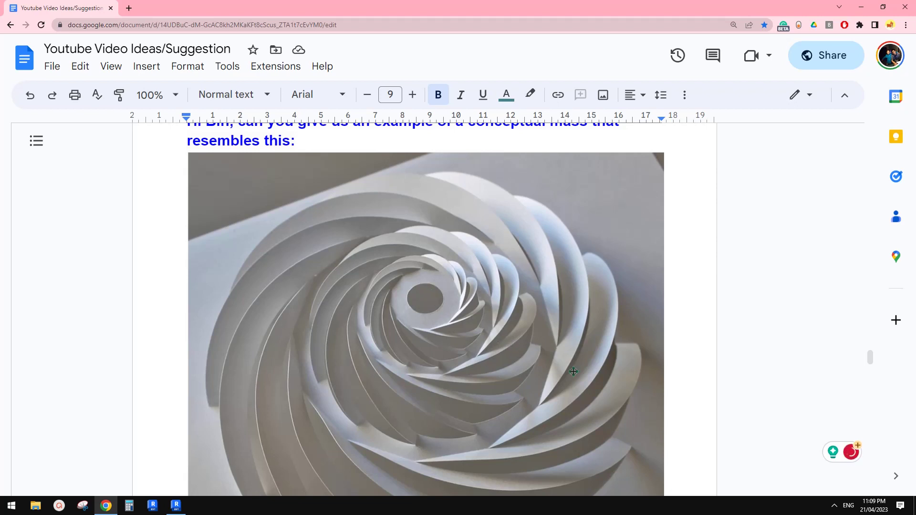
- Review the paper-sculpture reference image, then bring up and orbit the finished twisted-blade ring in Revit
{"action": "scroll", "coordinate": [574, 371], "scroll_direction": "down", "scroll_amount": 1}
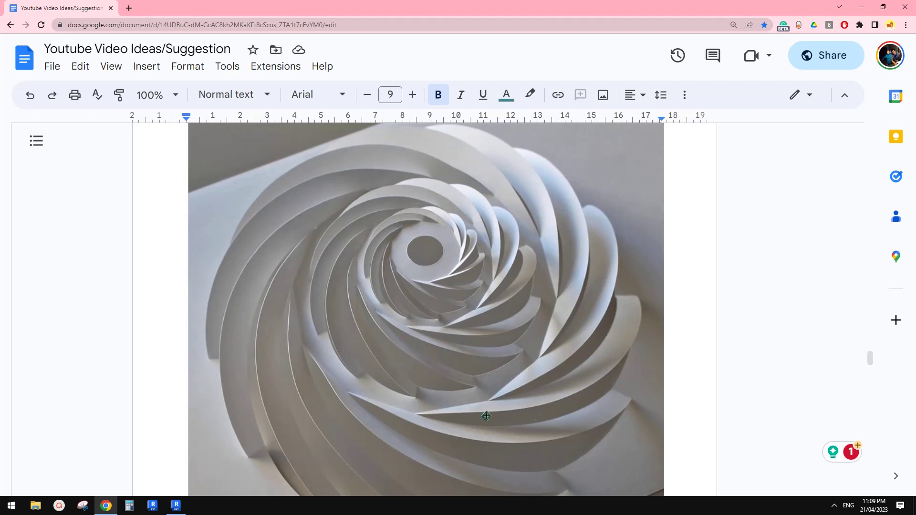
{"action": "left_click", "coordinate": [178, 504]}
{"action": "scroll", "coordinate": [515, 319], "scroll_direction": "down", "scroll_amount": 1}
{"action": "middle_click_drag", "start_coordinate": [492, 324], "coordinate": [476, 279]}
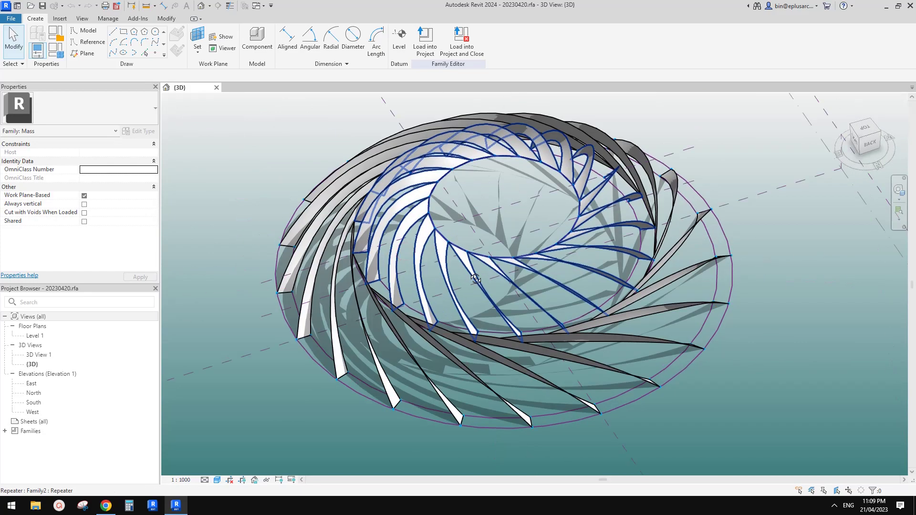
- Close the finished model's 3D view and create a new family from Conceptual Mass > Metric Mass.rft
{"action": "middle_click_drag", "start_coordinate": [563, 270], "coordinate": [565, 284], "text": "shift"}
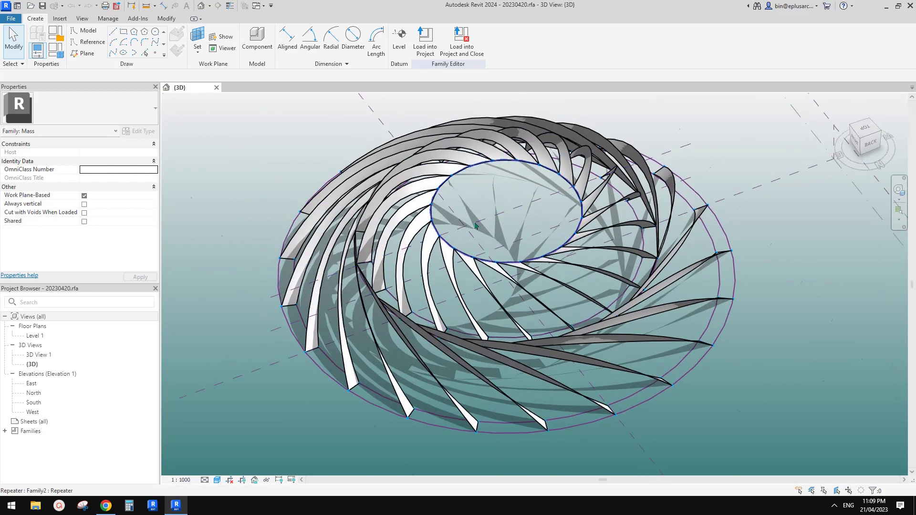
{"action": "left_click", "coordinate": [216, 88]}
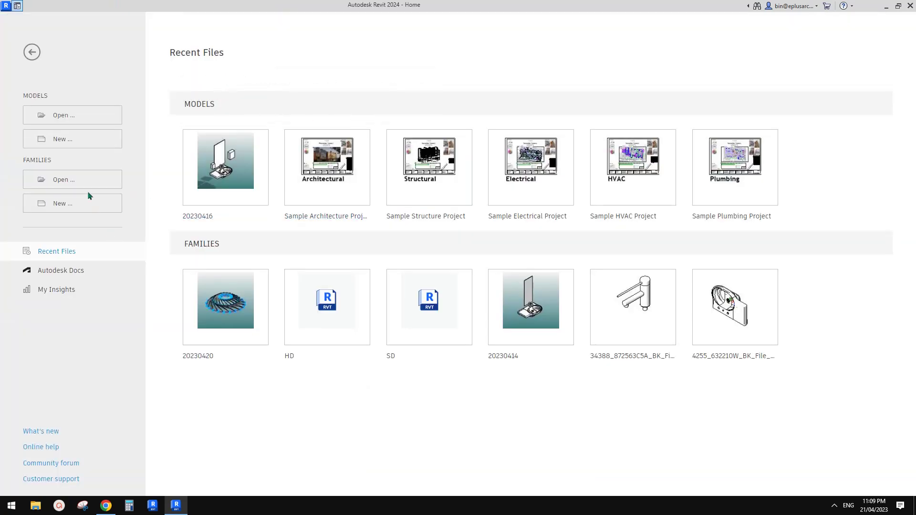
{"action": "left_click", "coordinate": [88, 203]}
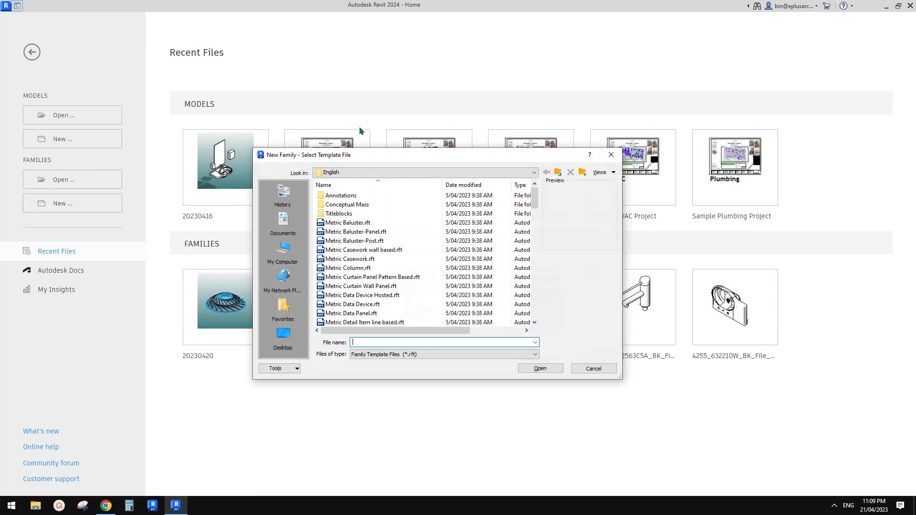
{"action": "double_click", "coordinate": [347, 204]}
{"action": "double_click", "coordinate": [348, 196]}
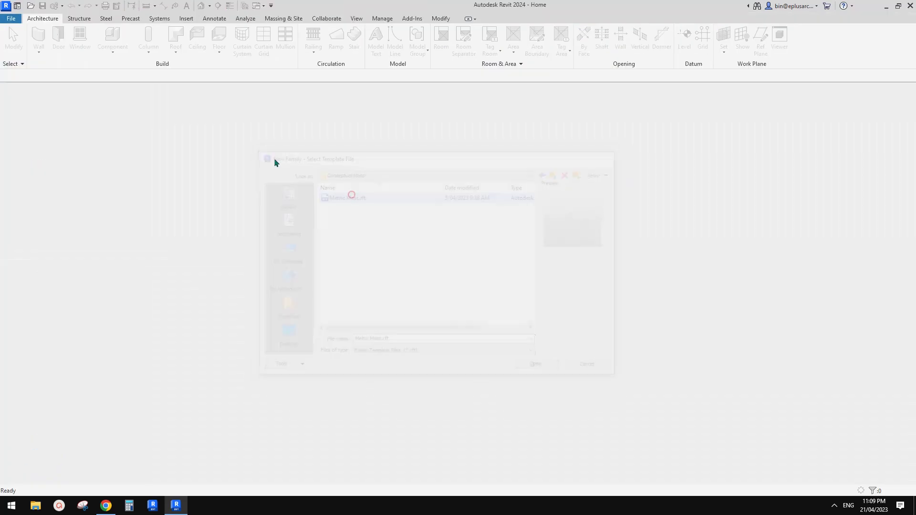
- Glance at the reference image in Google Docs and return to the new mass family
{"action": "scroll", "coordinate": [555, 364], "scroll_direction": "up", "scroll_amount": 3}
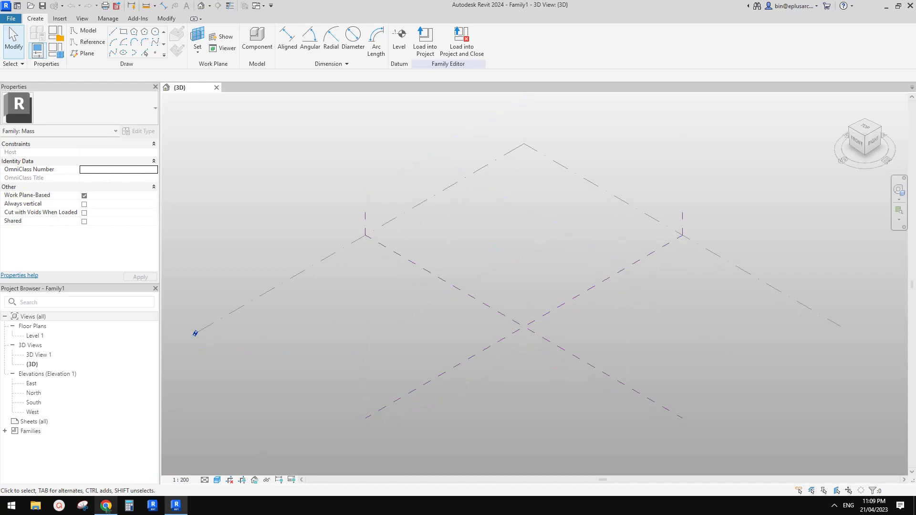
{"action": "left_click", "coordinate": [106, 508]}
{"action": "scroll", "coordinate": [459, 325], "scroll_direction": "down", "scroll_amount": 1}
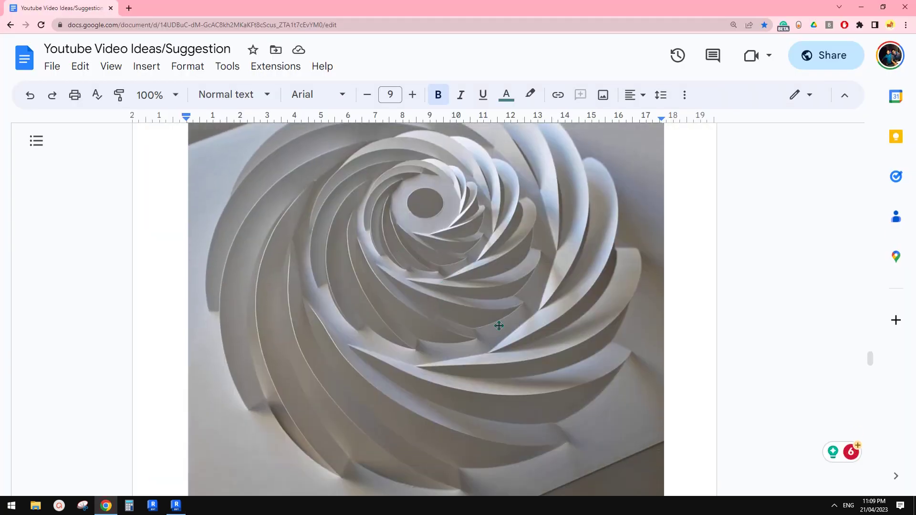
{"action": "left_click", "coordinate": [176, 506]}
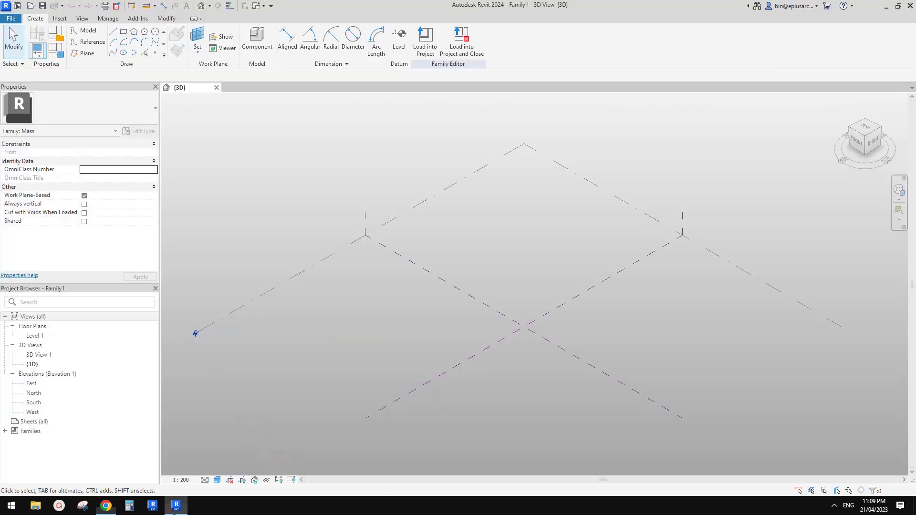
- On Level 1, draw concentric reference-line circles of radius 30000, 20000 and 10000 at the plane intersection
{"action": "double_click", "coordinate": [35, 335]}
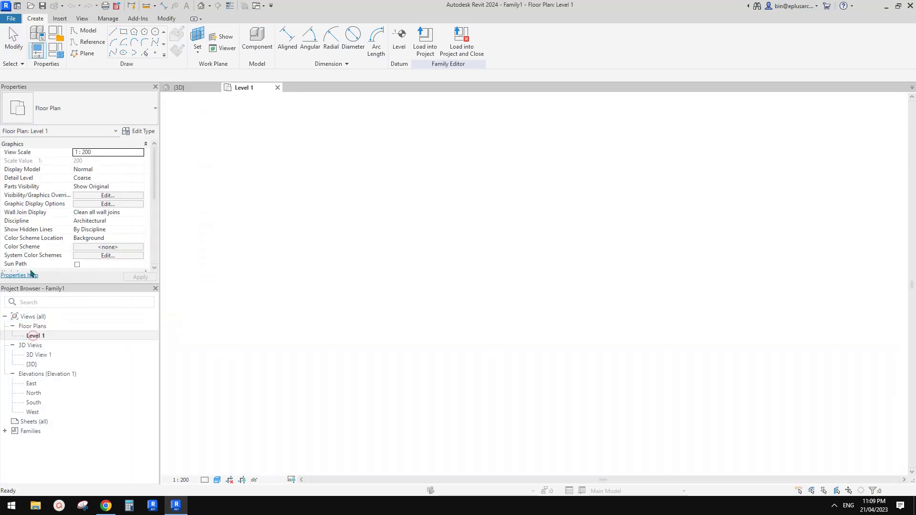
{"action": "left_click", "coordinate": [78, 41]}
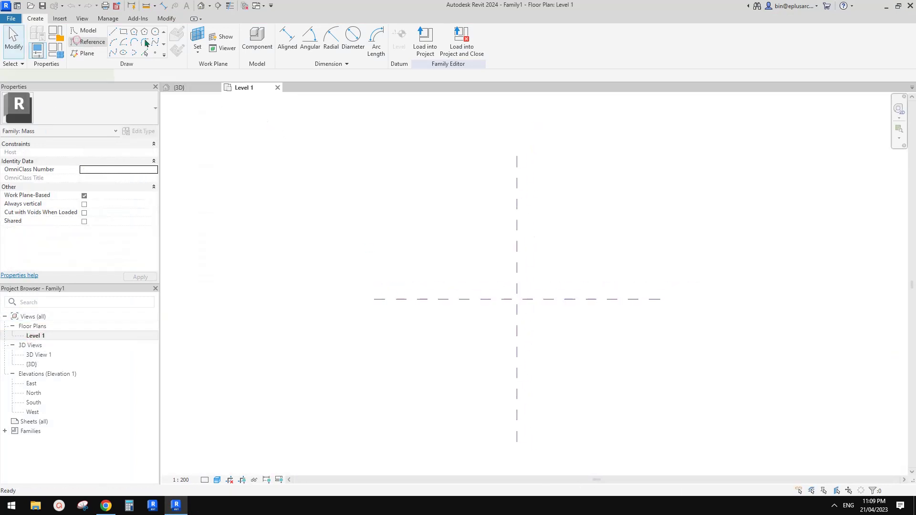
{"action": "left_click", "coordinate": [156, 32]}
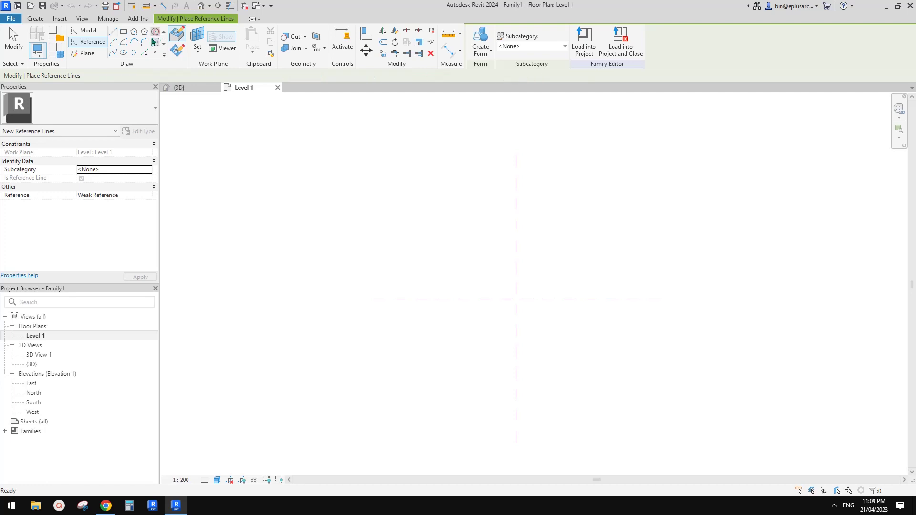
{"action": "left_click", "coordinate": [516, 299]}
{"action": "scroll", "coordinate": [566, 295], "scroll_direction": "up", "scroll_amount": 2}
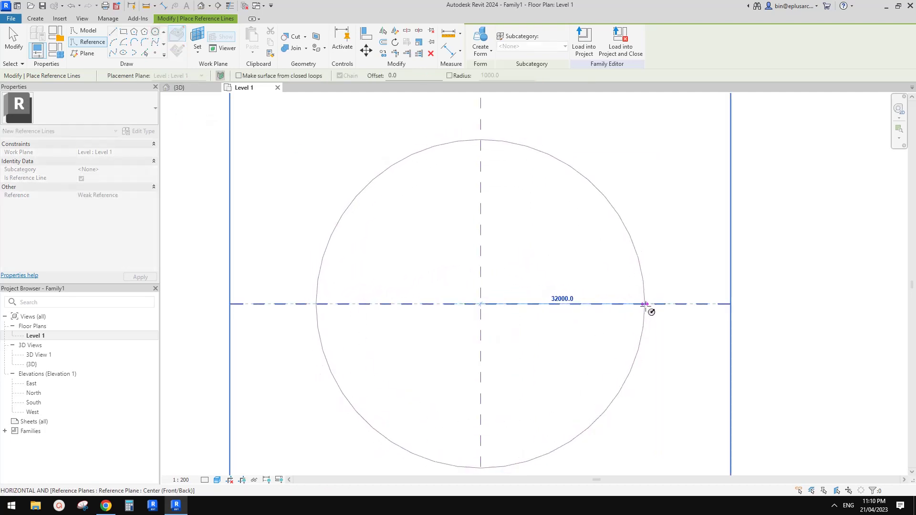
{"action": "left_click", "coordinate": [635, 306]}
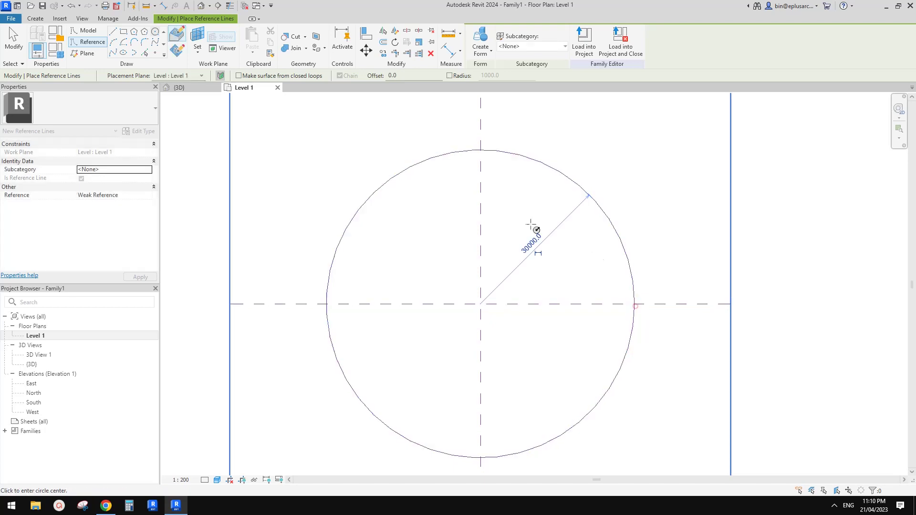
{"action": "left_click", "coordinate": [480, 304]}
{"action": "left_click", "coordinate": [585, 304]}
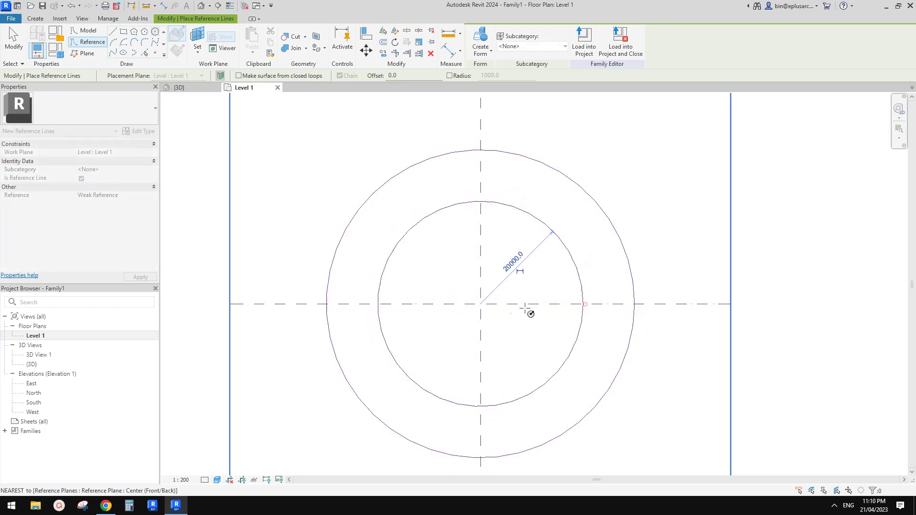
{"action": "left_click", "coordinate": [480, 304]}
{"action": "left_click", "coordinate": [532, 304]}
{"action": "left_click", "coordinate": [532, 305]}
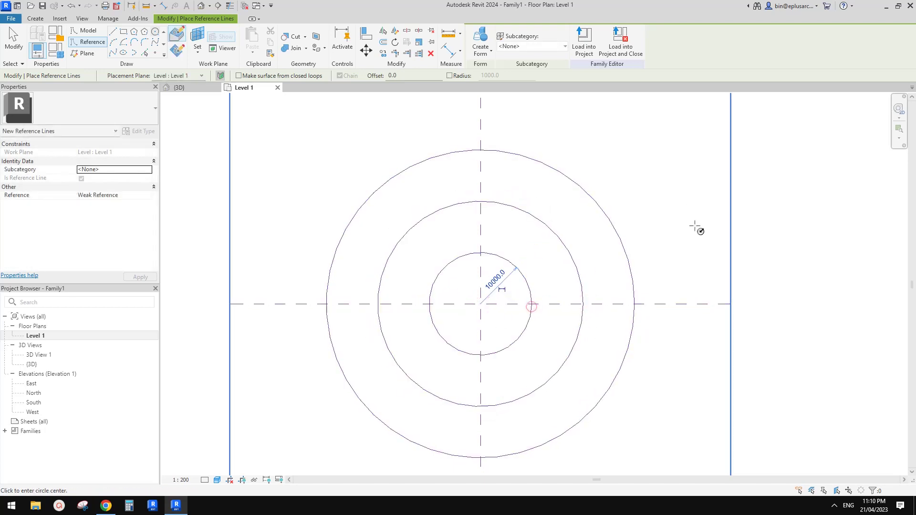
- After checking the reference image, add concentric circles of radius 28000, 18000 and 8000
{"action": "left_click", "coordinate": [107, 507]}
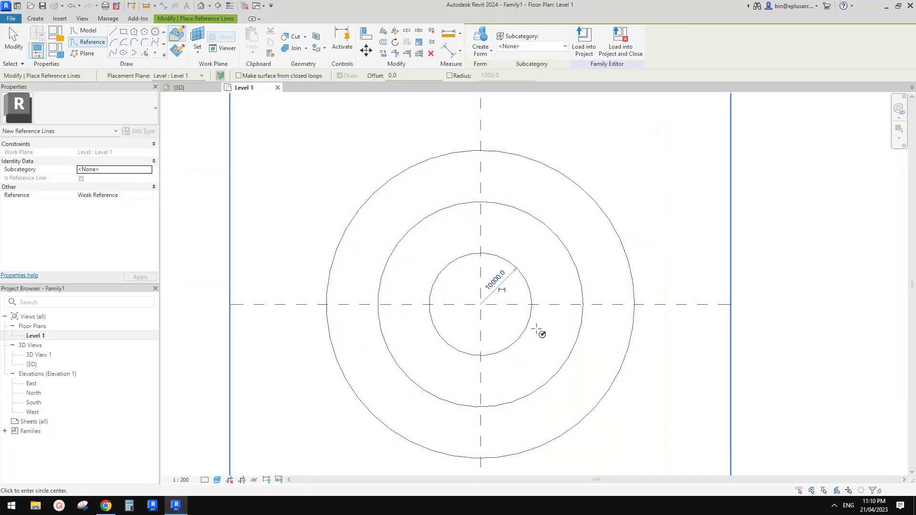
{"action": "left_click", "coordinate": [481, 304]}
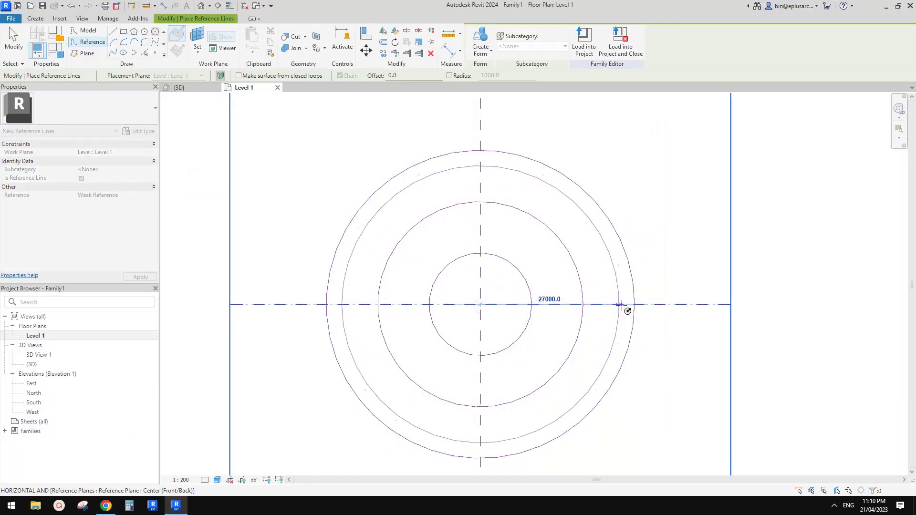
{"action": "left_click", "coordinate": [624, 304]}
{"action": "left_click", "coordinate": [481, 304]}
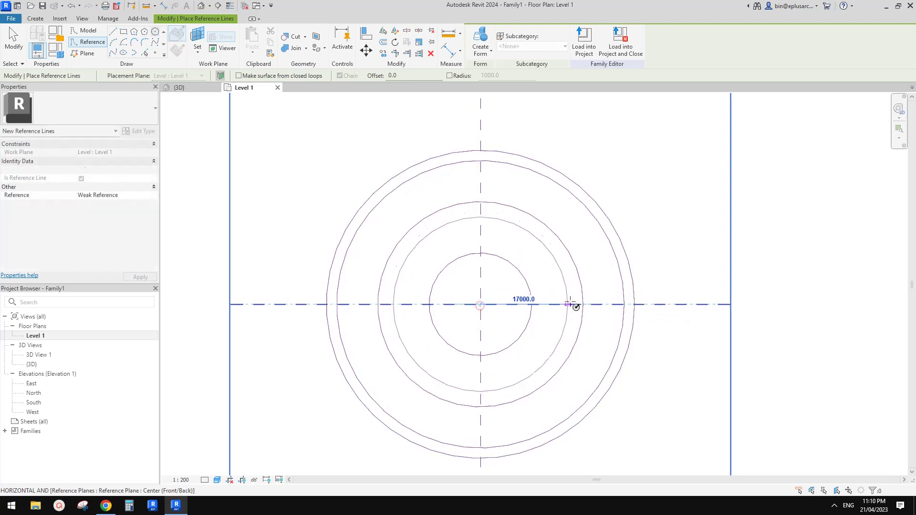
{"action": "left_click", "coordinate": [573, 304]}
{"action": "left_click", "coordinate": [480, 303]}
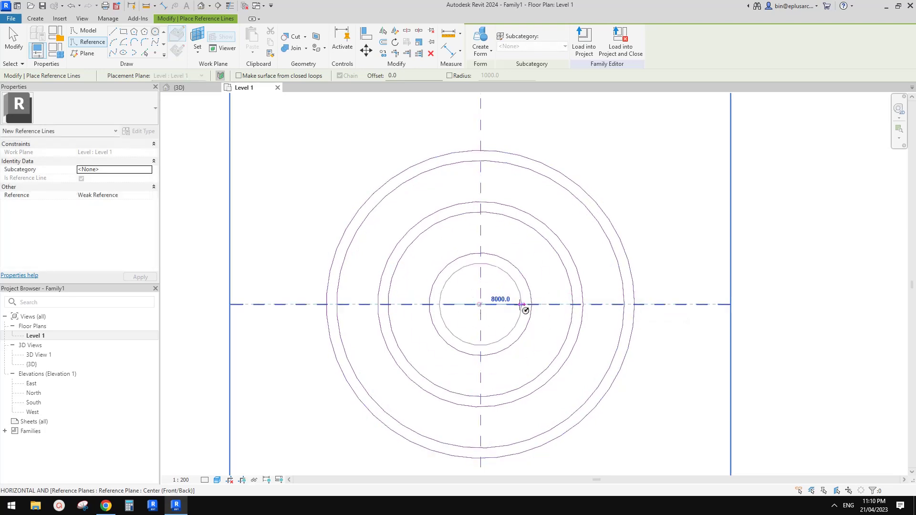
{"action": "left_click", "coordinate": [522, 304]}
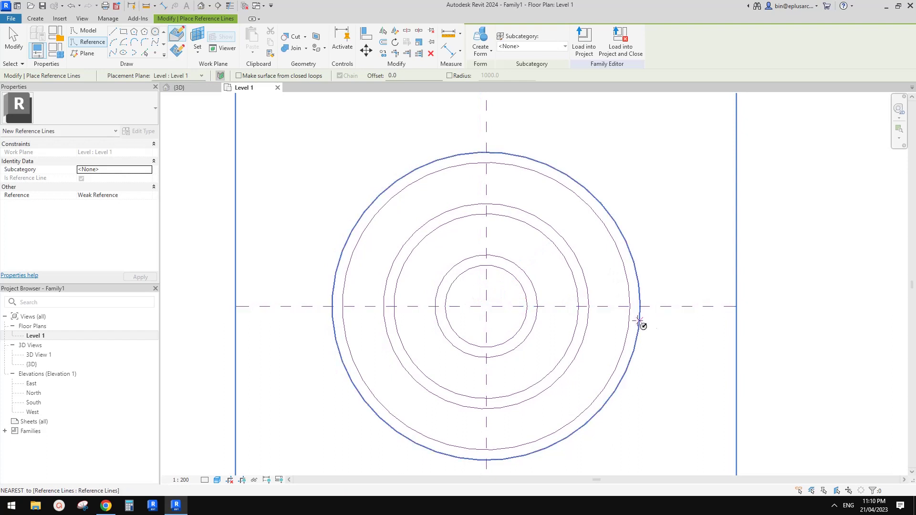
{"action": "key", "text": "Escape"}
{"action": "key", "text": "Escape"}
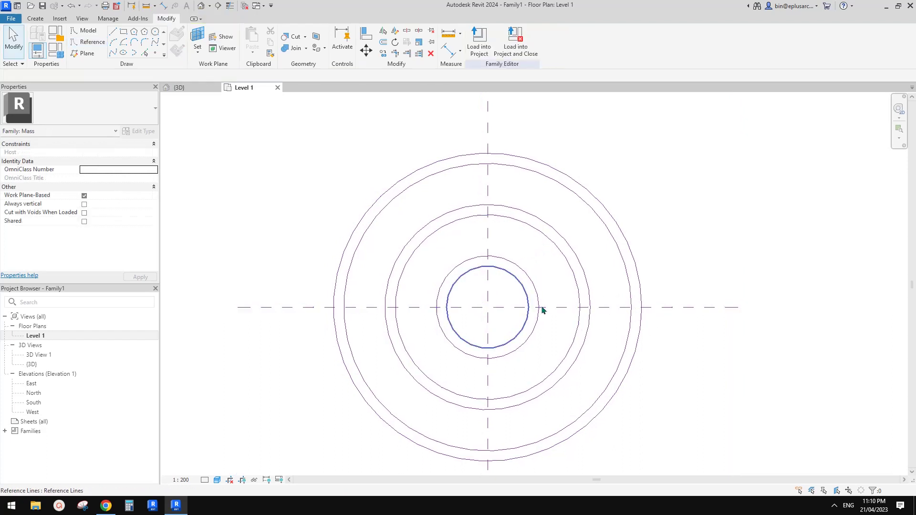
- Inspect the six circles from several angles in the default 3D view, then return to the reference image
{"action": "middle_click_drag", "start_coordinate": [527, 298], "coordinate": [521, 285]}
{"action": "middle_click_drag", "start_coordinate": [452, 291], "coordinate": [452, 292]}
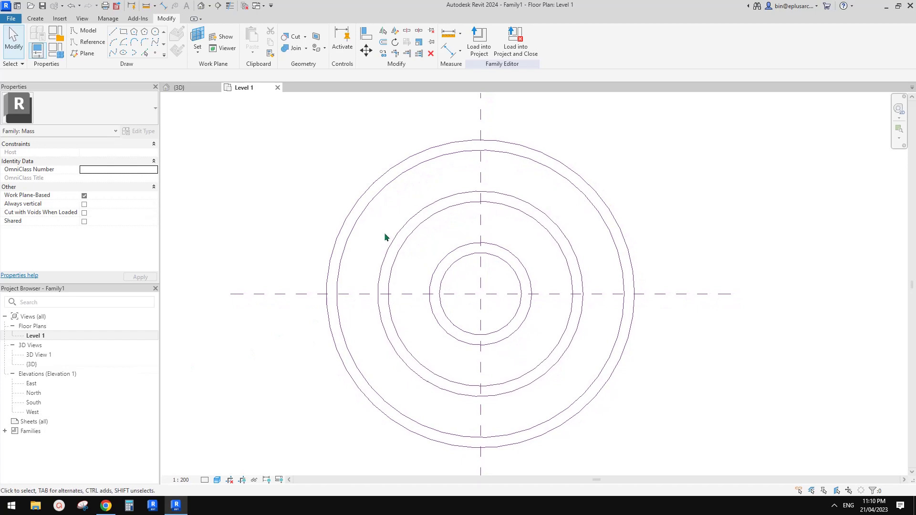
{"action": "left_click", "coordinate": [200, 5]}
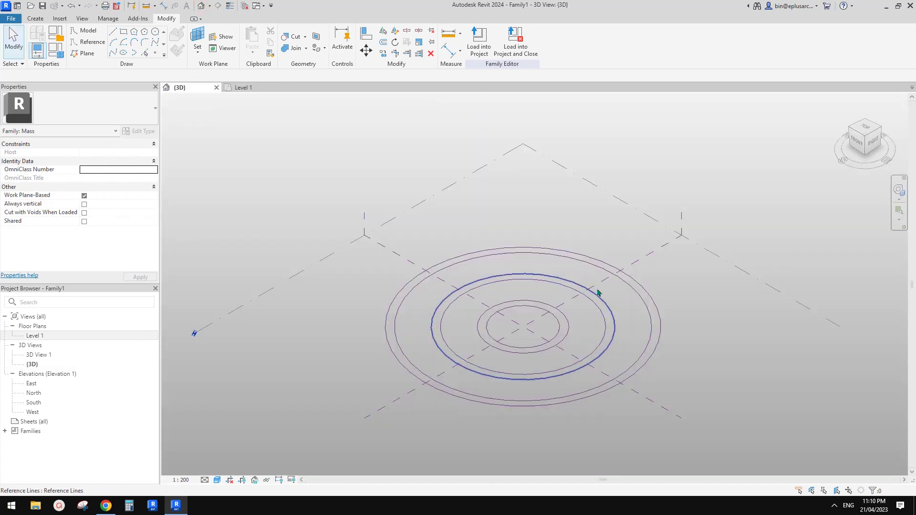
{"action": "middle_click_drag", "start_coordinate": [620, 333], "coordinate": [632, 292], "text": "shift"}
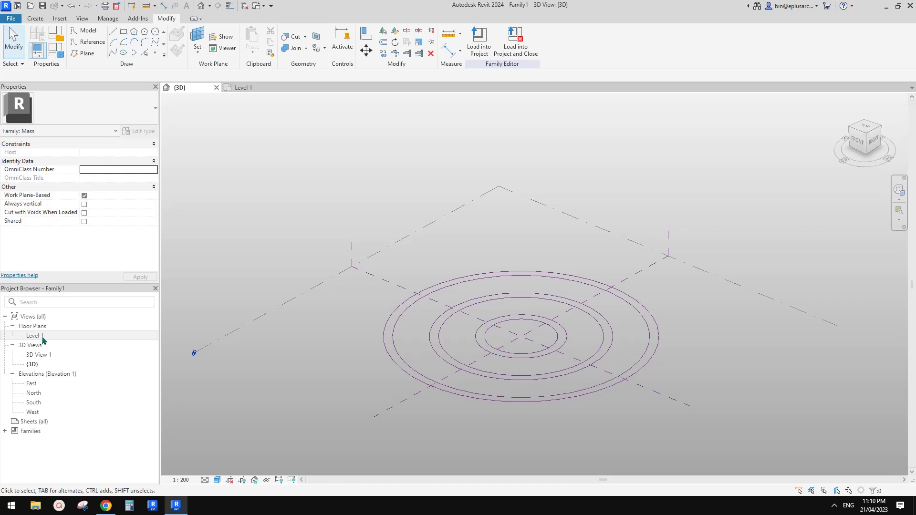
{"action": "middle_click_drag", "start_coordinate": [506, 329], "coordinate": [477, 355]}
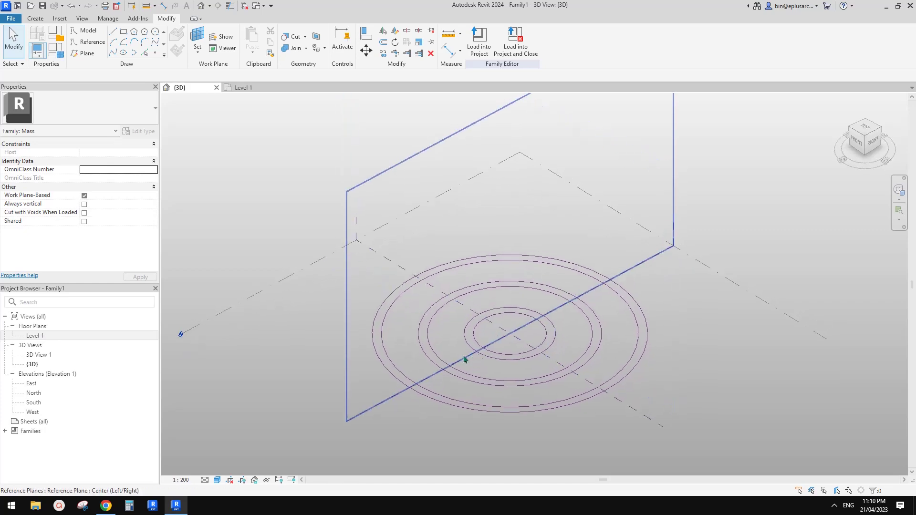
{"action": "left_click", "coordinate": [107, 507]}
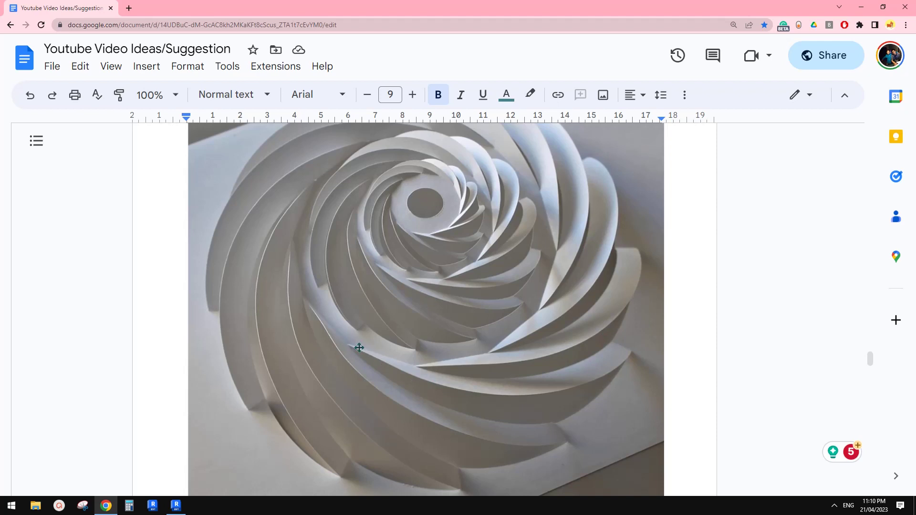
- Capture the rose sculpture photo in Snipping Tool and outline one curved blade in magenta
{"action": "scroll", "coordinate": [353, 382], "scroll_direction": "up", "scroll_amount": 1}
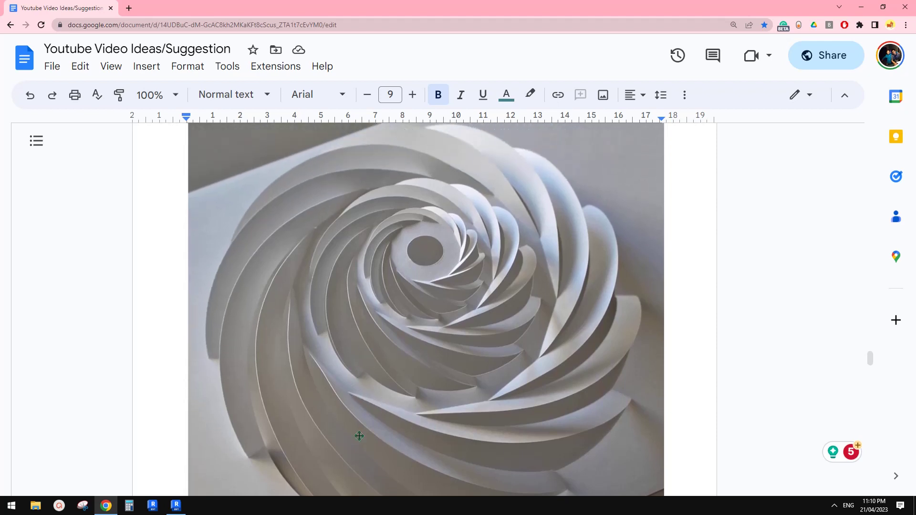
{"action": "scroll", "coordinate": [381, 364], "scroll_direction": "down", "scroll_amount": 2}
{"action": "left_click", "coordinate": [82, 506]}
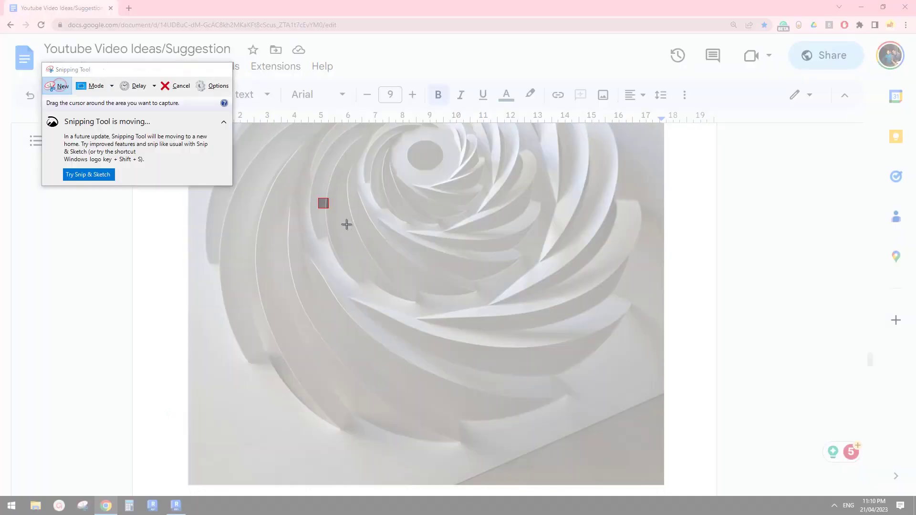
{"action": "left_click_drag", "start_coordinate": [346, 224], "coordinate": [664, 429]}
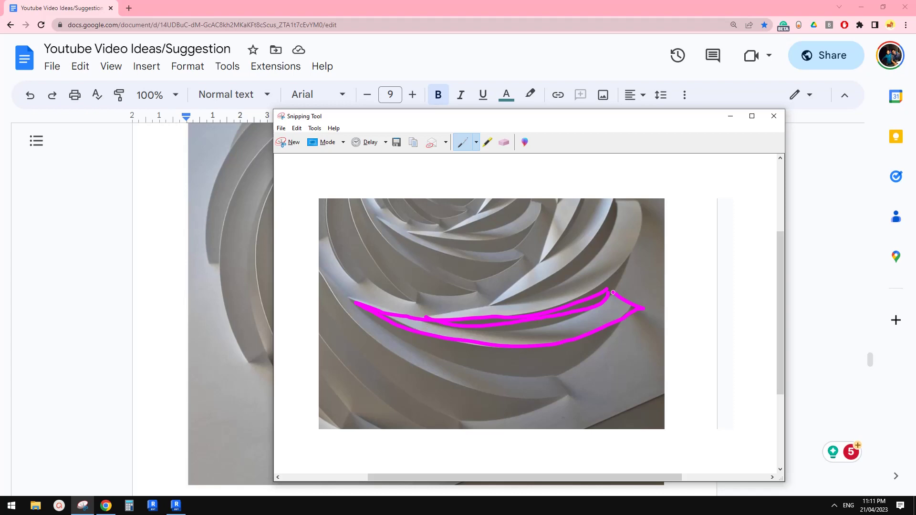
- Compare the marked-up sketch with Revit, then bring the Revit mass family back to the front
{"action": "left_click", "coordinate": [176, 505]}
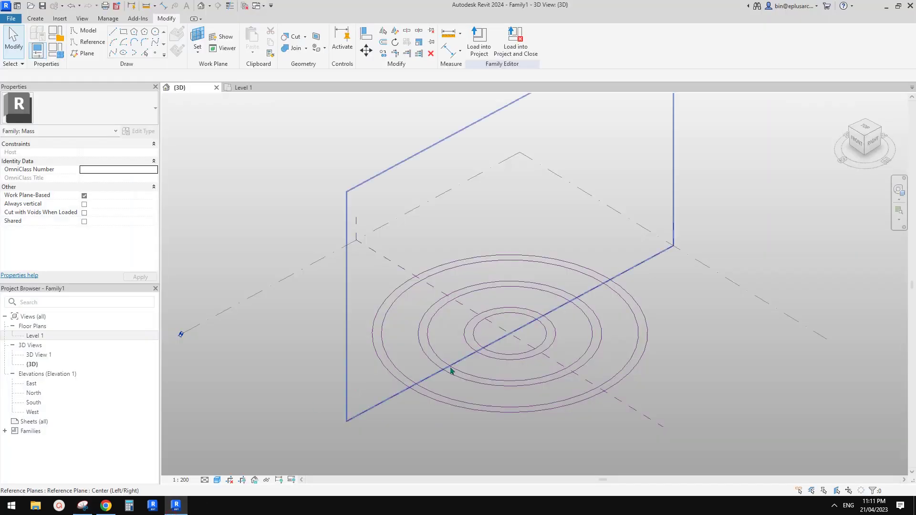
{"action": "left_click", "coordinate": [176, 506]}
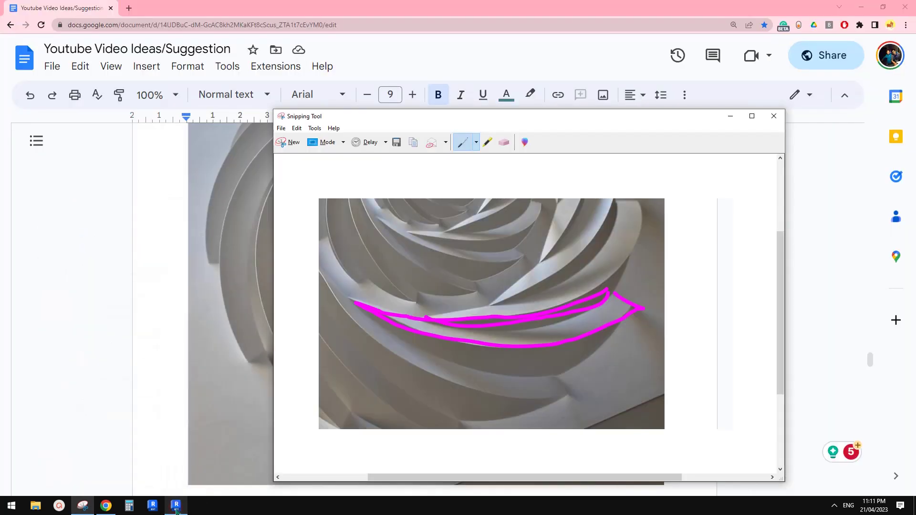
{"action": "left_click", "coordinate": [176, 506]}
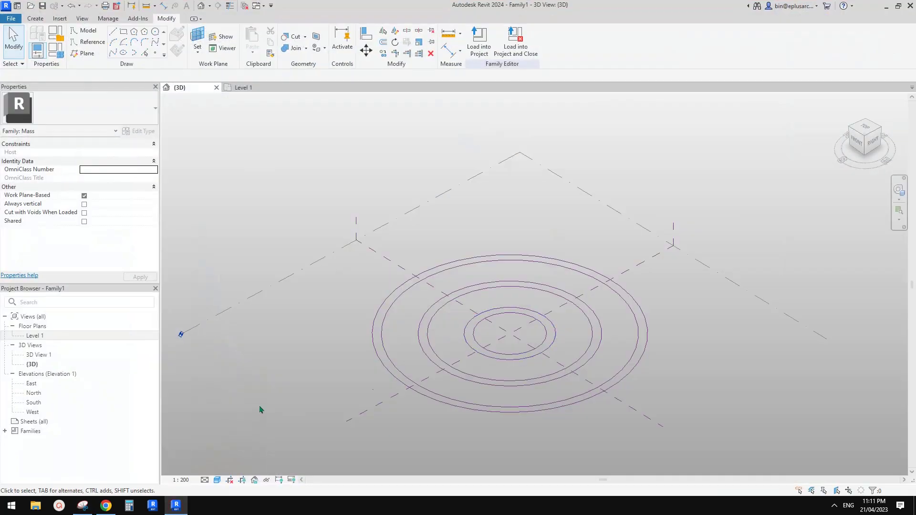
{"action": "left_click", "coordinate": [15, 19]}
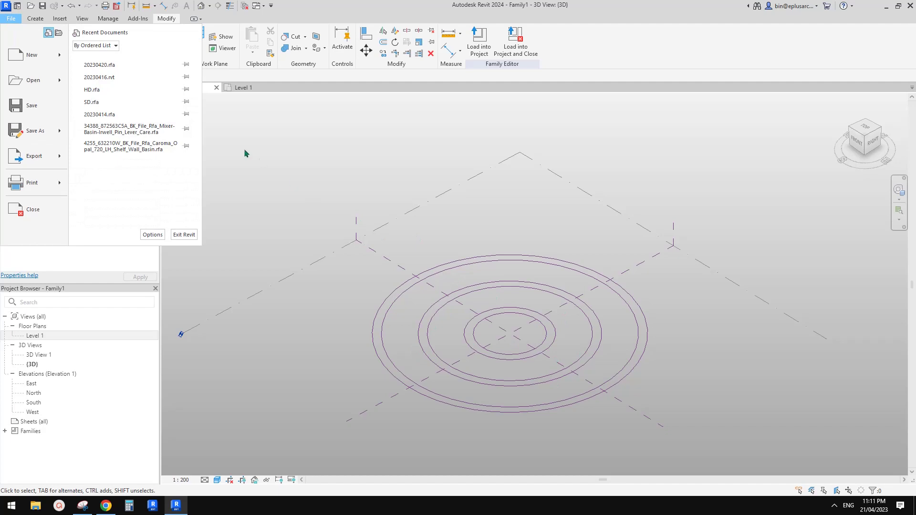
- Create a new family from the Metric Generic Model Adaptive.rft template
{"action": "left_click", "coordinate": [60, 55]}
{"action": "left_click", "coordinate": [120, 79]}
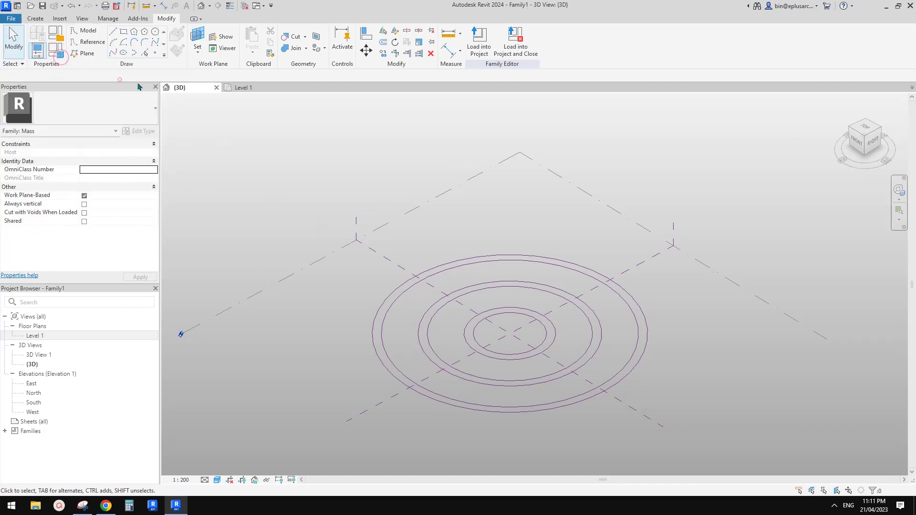
{"action": "scroll", "coordinate": [419, 281], "scroll_direction": "down", "scroll_amount": 9}
{"action": "scroll", "coordinate": [417, 283], "scroll_direction": "up", "scroll_amount": 2}
{"action": "scroll", "coordinate": [405, 290], "scroll_direction": "down", "scroll_amount": 1}
{"action": "scroll", "coordinate": [402, 290], "scroll_direction": "up", "scroll_amount": 2}
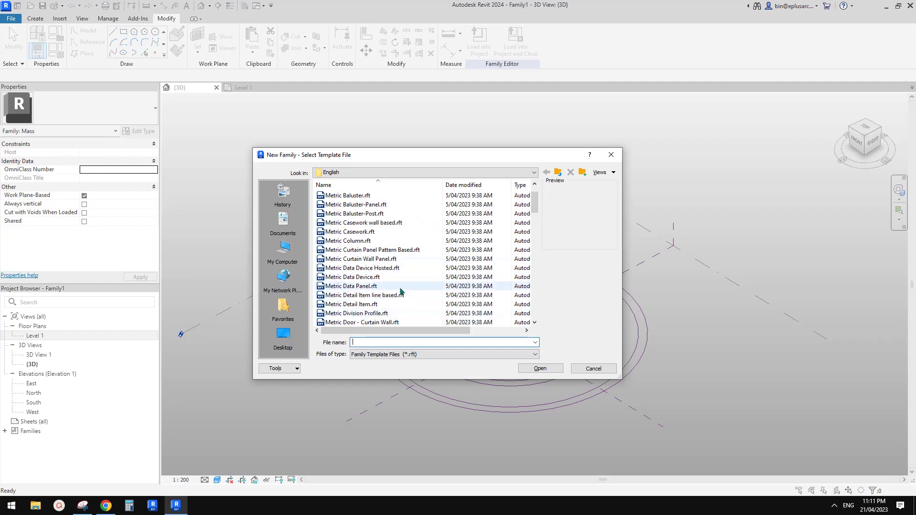
{"action": "scroll", "coordinate": [401, 289], "scroll_direction": "up", "scroll_amount": 1}
{"action": "scroll", "coordinate": [400, 279], "scroll_direction": "down", "scroll_amount": 7}
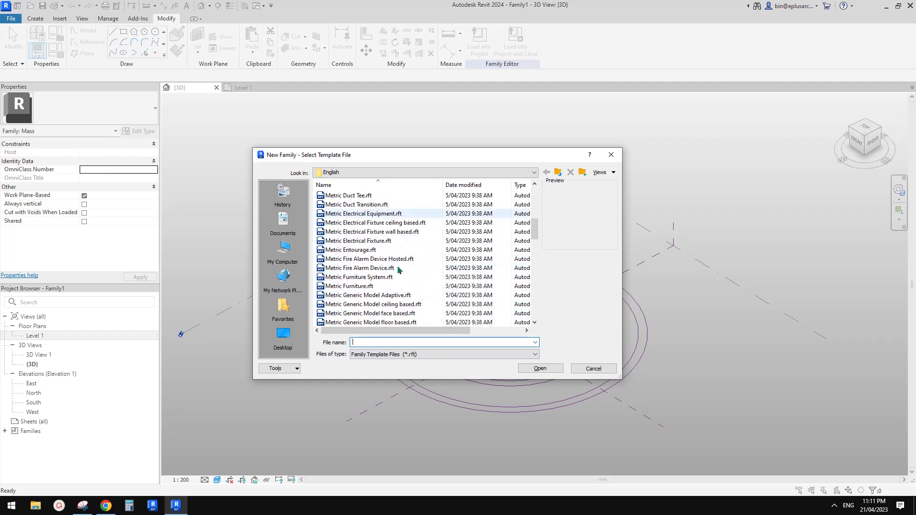
{"action": "left_click", "coordinate": [382, 295]}
{"action": "left_click", "coordinate": [543, 368]}
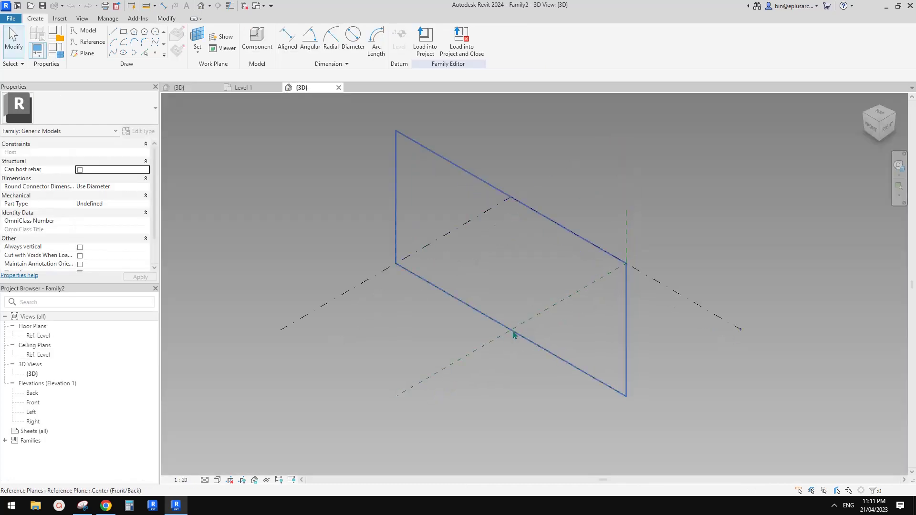
- Place four reference points and make them adaptive points numbered 1 to 4
{"action": "scroll", "coordinate": [514, 334], "scroll_direction": "up", "scroll_amount": 2}
{"action": "left_click", "coordinate": [153, 56]}
{"action": "scroll", "coordinate": [460, 282], "scroll_direction": "up", "scroll_amount": 1}
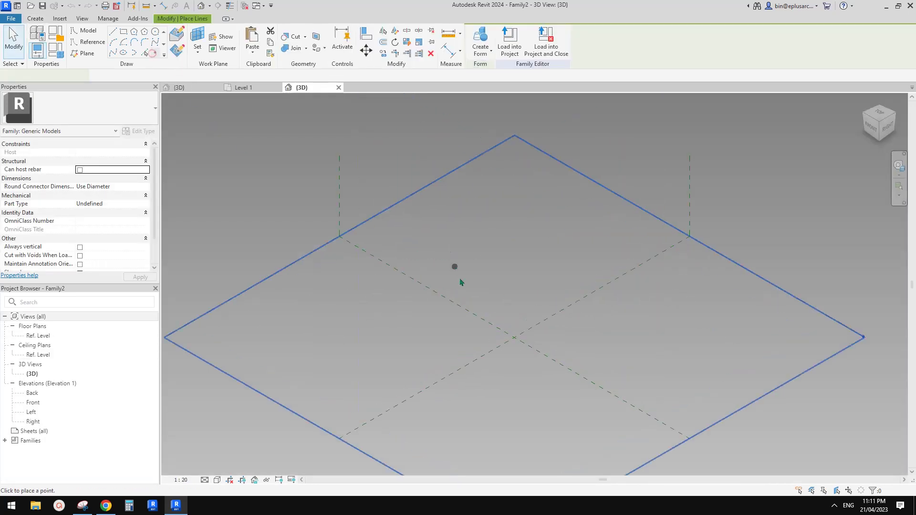
{"action": "left_click", "coordinate": [704, 324]}
{"action": "left_click", "coordinate": [711, 362]}
{"action": "key", "text": "Escape"}
{"action": "left_click_drag", "start_coordinate": [261, 207], "coordinate": [788, 373]}
{"action": "left_click", "coordinate": [525, 39]}
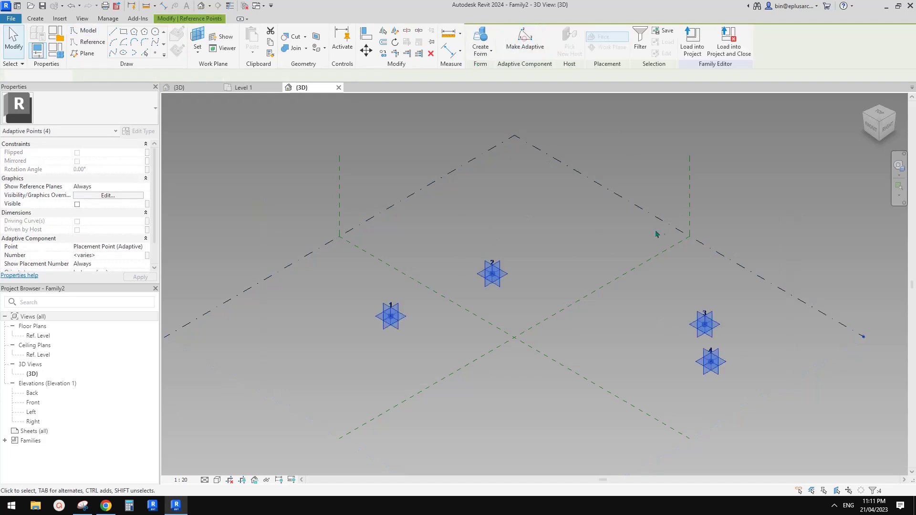
{"action": "left_click", "coordinate": [470, 240]}
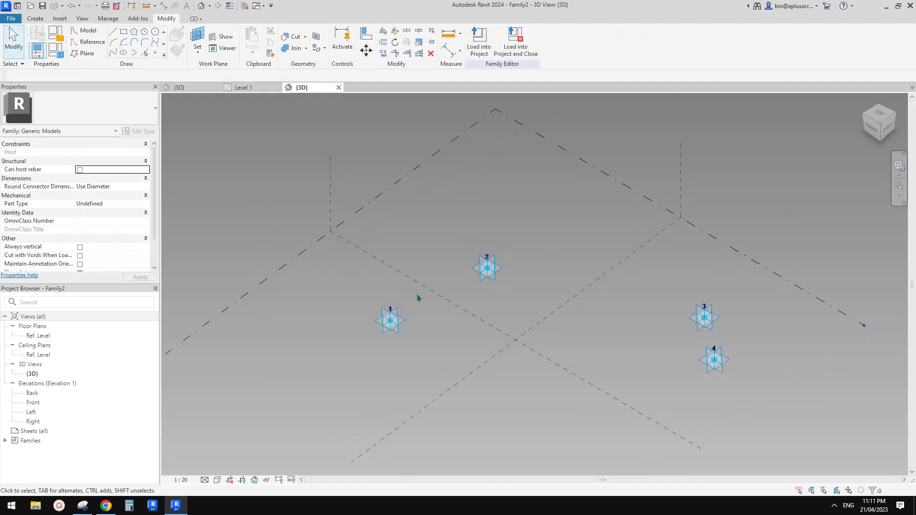
{"action": "left_click_drag", "start_coordinate": [367, 238], "coordinate": [525, 384]}
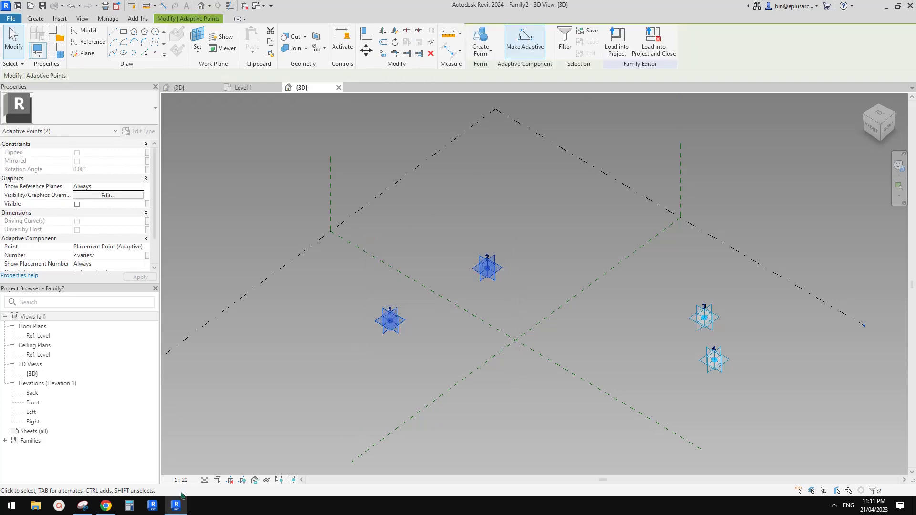
- Mark the blade's end and edge points on the sketch, then join adaptive points 1 and 2 with a spline
{"action": "left_click", "coordinate": [82, 506]}
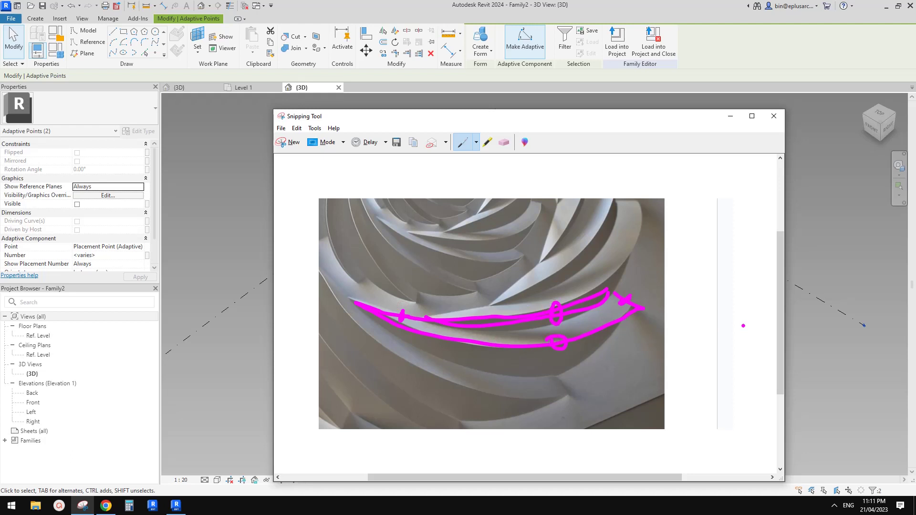
{"action": "left_click", "coordinate": [841, 290]}
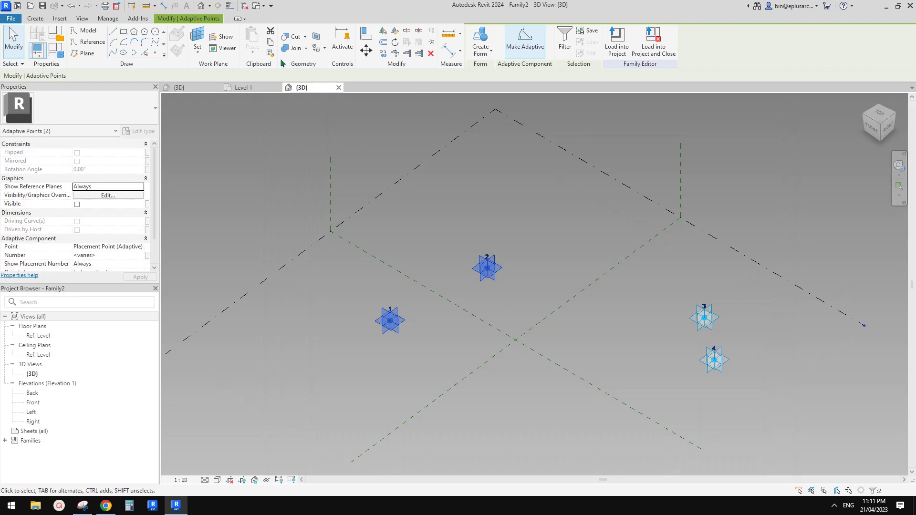
{"action": "left_click", "coordinate": [113, 53]}
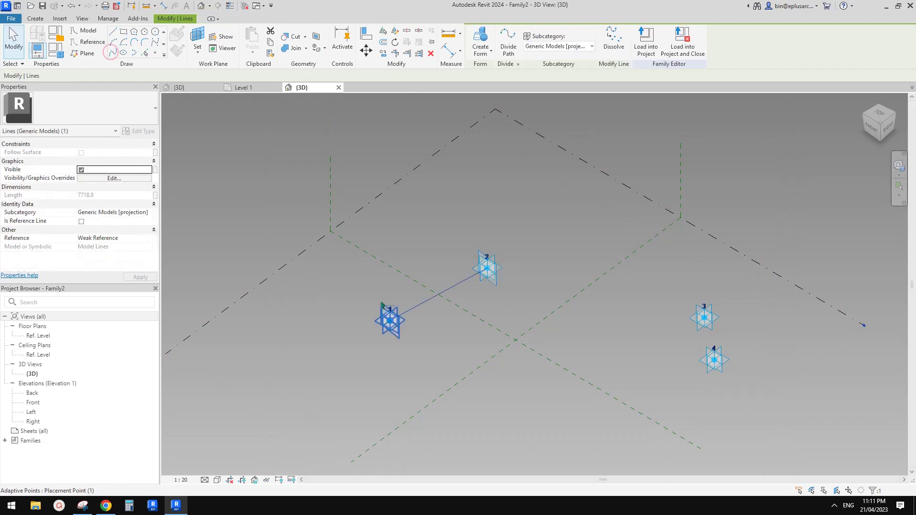
- Join points 3 and 4 with a spline and make lines 1–2 and 3–4 reference lines
{"action": "left_click", "coordinate": [686, 276]}
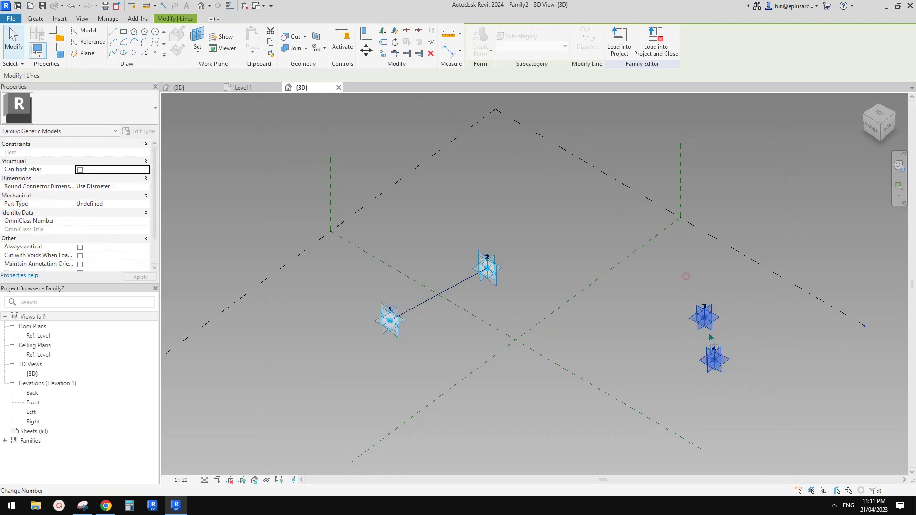
{"action": "left_click", "coordinate": [114, 53]}
{"action": "left_click", "coordinate": [540, 172]}
{"action": "left_click", "coordinate": [708, 334]}
{"action": "left_click", "coordinate": [454, 288], "text": "ctrl"}
{"action": "left_click", "coordinate": [81, 221]}
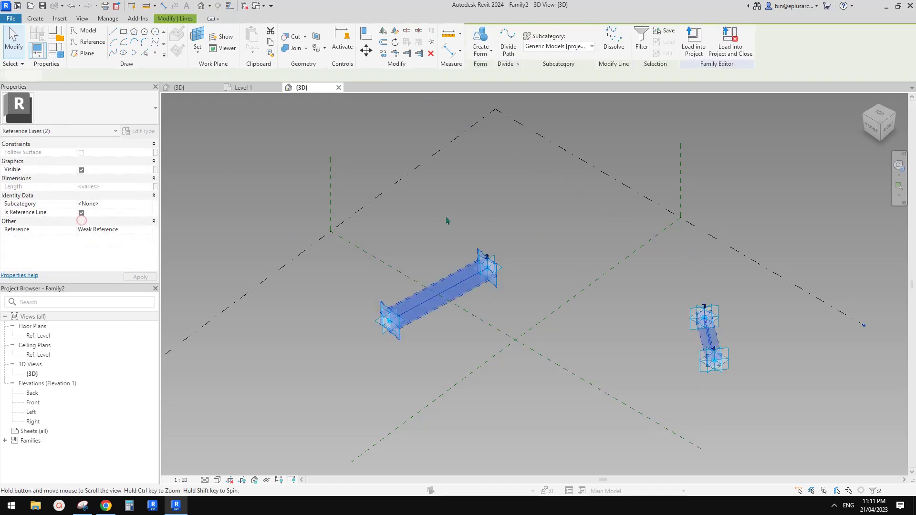
{"action": "scroll", "coordinate": [558, 253], "scroll_direction": "up", "scroll_amount": 1}
- Add reference lines 2–3 and 1–4 to close the four-point loop, then orbit to check it
{"action": "left_click_drag", "start_coordinate": [424, 227], "coordinate": [718, 357]}
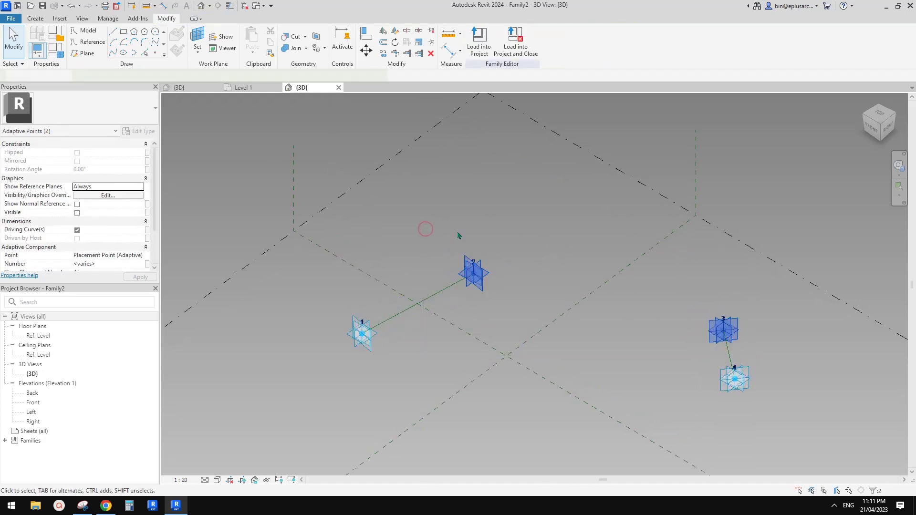
{"action": "left_click", "coordinate": [114, 53]}
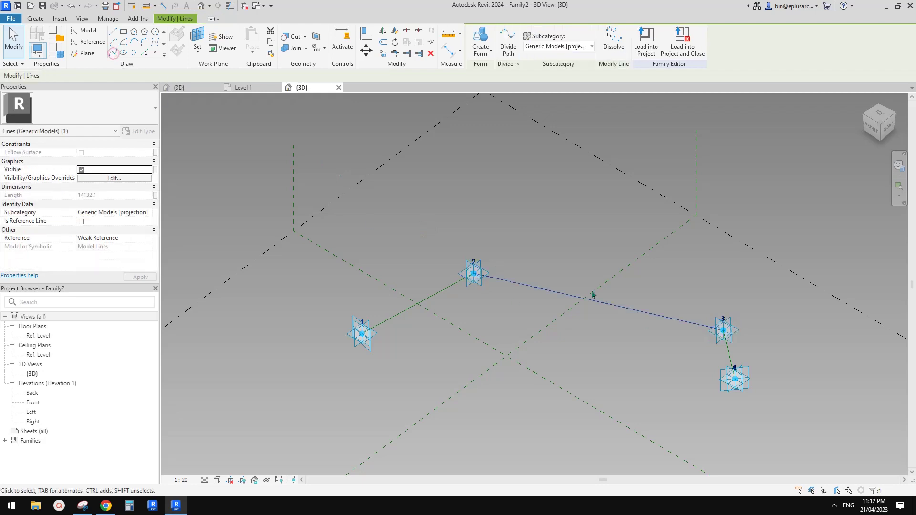
{"action": "left_click", "coordinate": [81, 221]}
{"action": "left_click_drag", "start_coordinate": [321, 313], "coordinate": [401, 365]}
{"action": "left_click", "coordinate": [733, 378], "text": "ctrl"}
{"action": "left_click", "coordinate": [113, 53]}
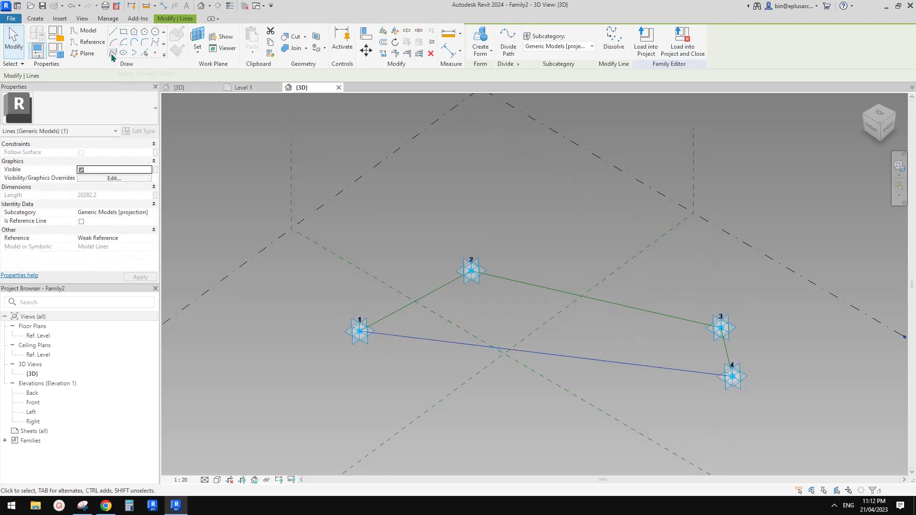
{"action": "left_click", "coordinate": [81, 221]}
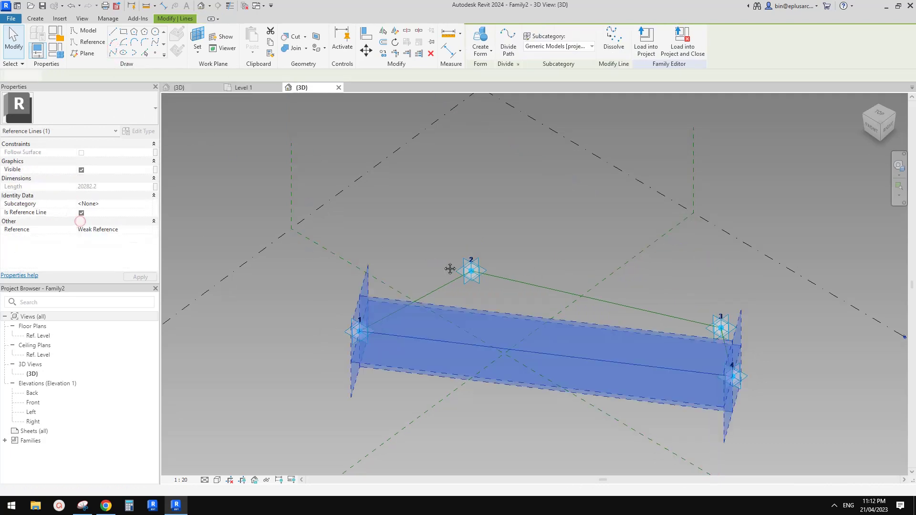
{"action": "key", "text": "Escape"}
{"action": "middle_click_drag", "start_coordinate": [579, 364], "coordinate": [674, 334], "text": "shift"}
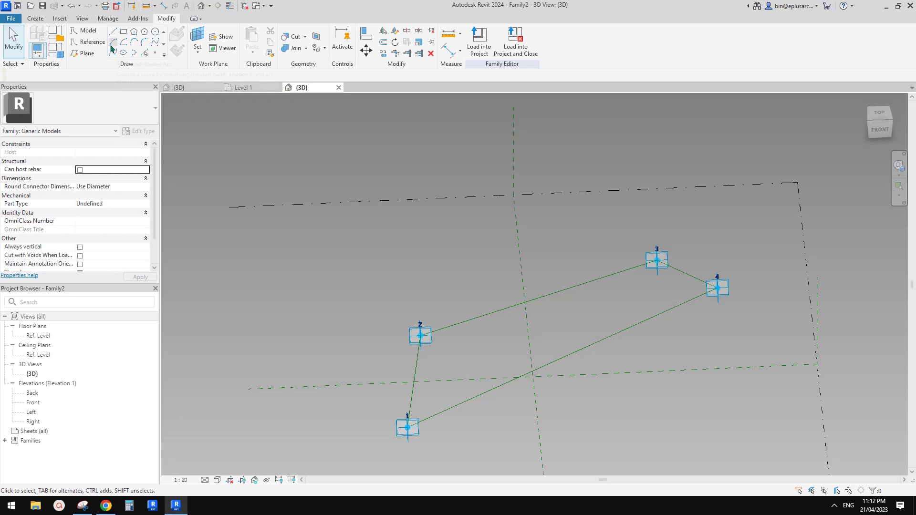
{"action": "middle_click_drag", "start_coordinate": [460, 265], "coordinate": [504, 309], "text": "shift"}
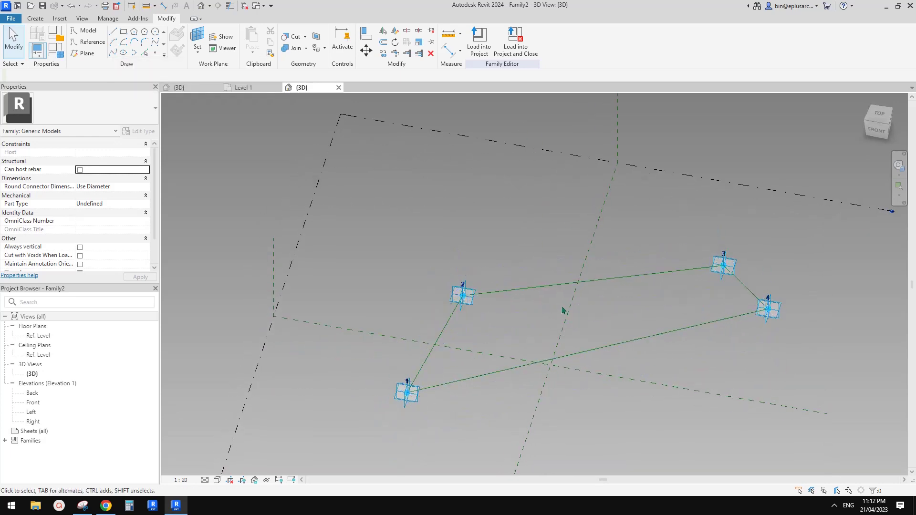
{"action": "middle_click_drag", "start_coordinate": [593, 303], "coordinate": [562, 262], "text": "shift"}
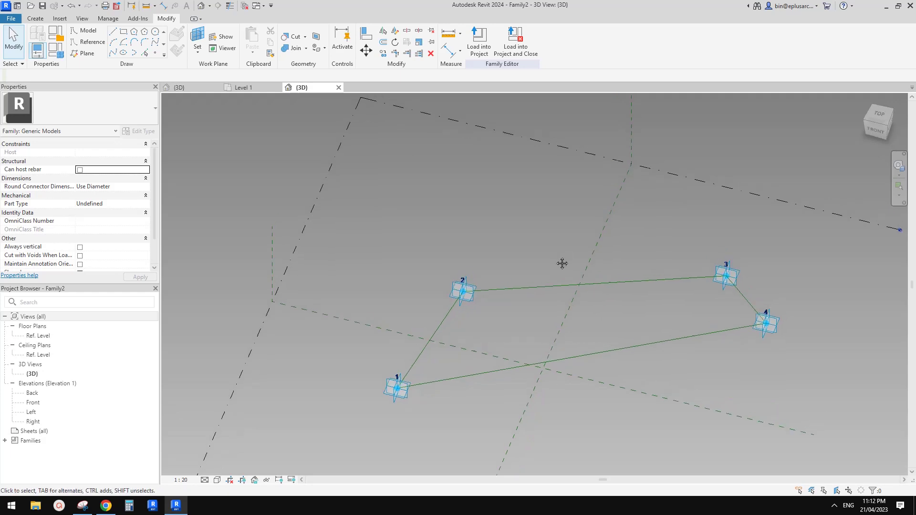
- Place hosted reference points at the midpoints of lines 2–3 and 1–4, then select the 2–3 point
{"action": "left_click", "coordinate": [155, 53]}
{"action": "middle_click_drag", "start_coordinate": [546, 188], "coordinate": [548, 237], "text": "shift"}
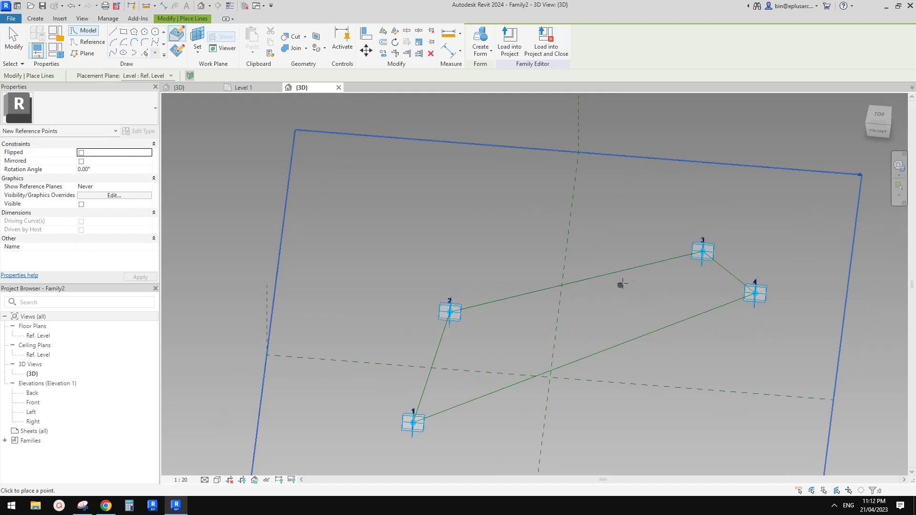
{"action": "mouse_move", "coordinate": [596, 296]}
{"action": "middle_mouse_down", "text": "shift"}
{"action": "mouse_move", "coordinate": [638, 263]}
{"action": "mouse_move", "coordinate": [620, 306]}
{"action": "mouse_move", "coordinate": [620, 282]}
{"action": "mouse_move", "coordinate": [603, 279]}
{"action": "middle_mouse_up", "text": "shift"}
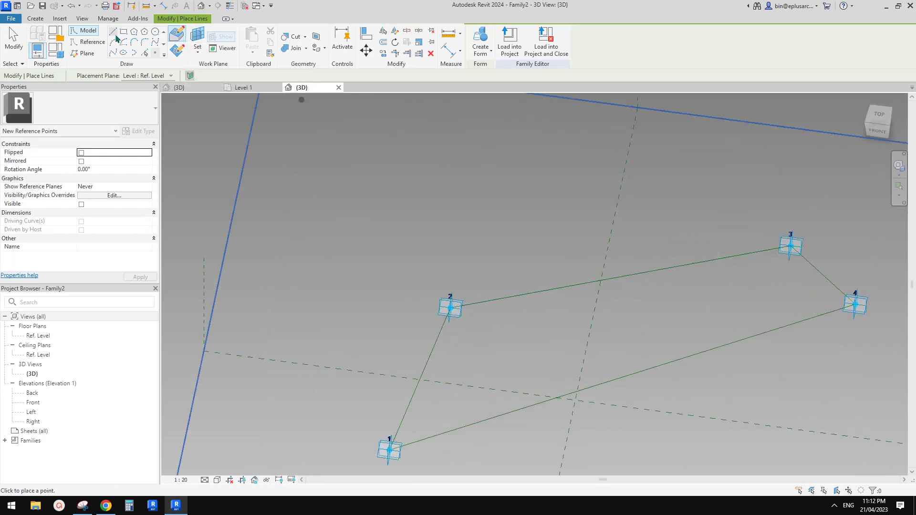
{"action": "left_click", "coordinate": [616, 278]}
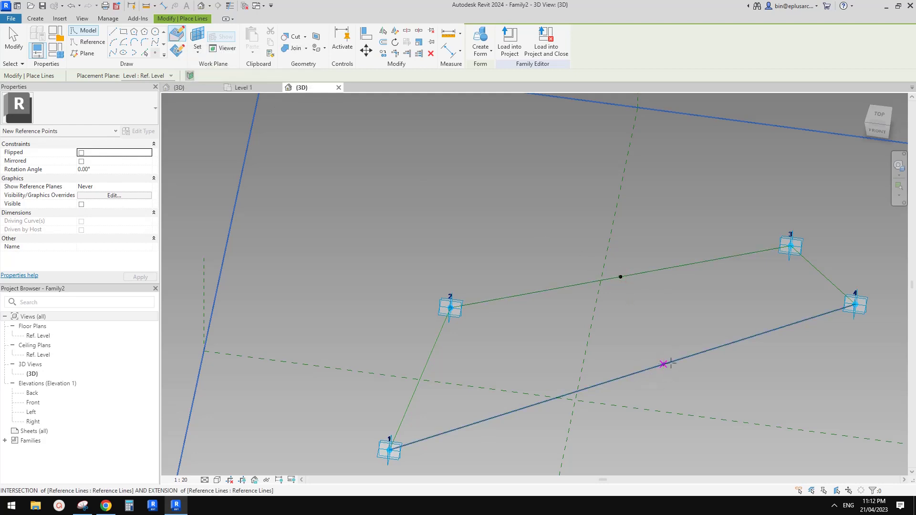
{"action": "left_click", "coordinate": [626, 372]}
{"action": "left_click", "coordinate": [622, 377]}
{"action": "middle_click_drag", "start_coordinate": [635, 321], "coordinate": [635, 252]}
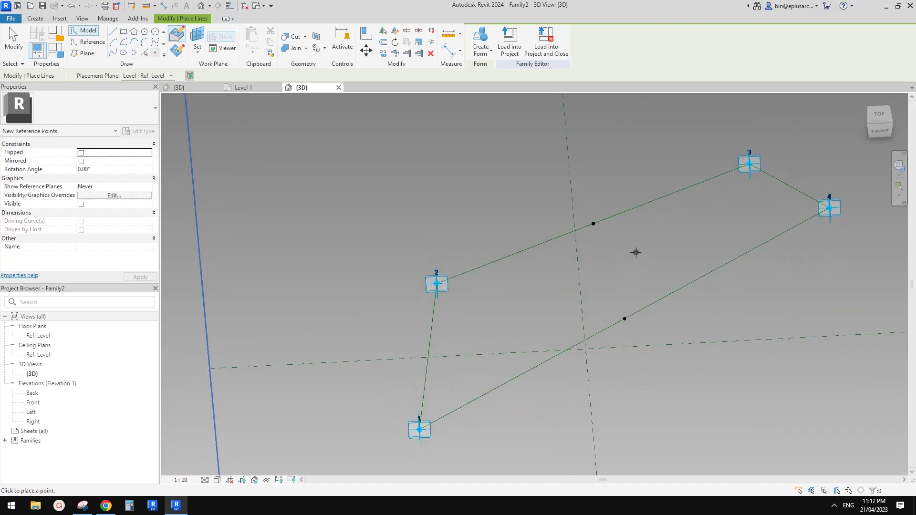
{"action": "key", "text": "Escape"}
{"action": "left_click_drag", "start_coordinate": [545, 201], "coordinate": [611, 260]}
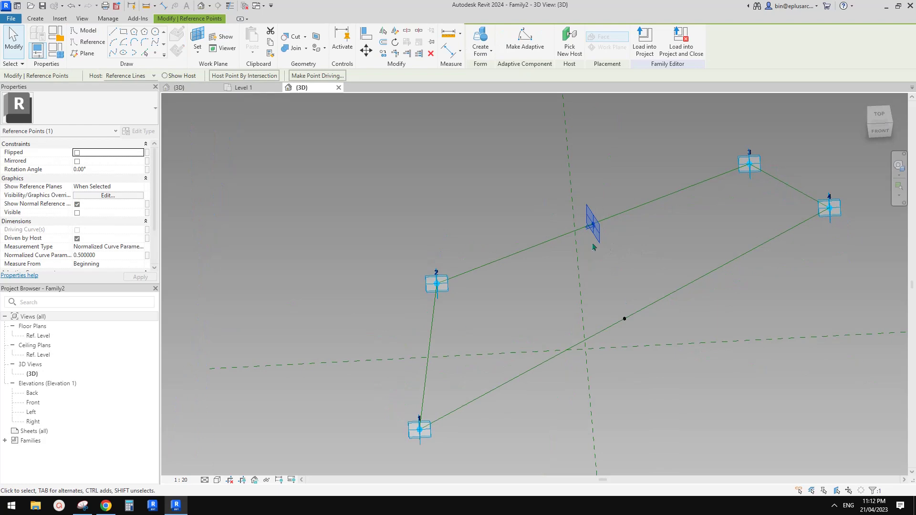
- Link the 2–3 midpoint's Rotation Angle to a new instance parameter a1
{"action": "middle_click_drag", "start_coordinate": [616, 270], "coordinate": [600, 240], "text": "shift"}
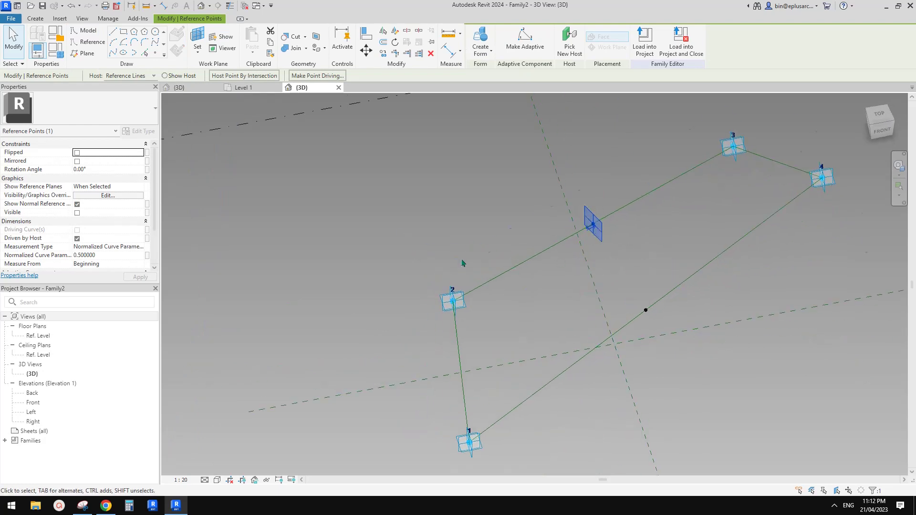
{"action": "middle_click_drag", "start_coordinate": [462, 263], "coordinate": [439, 287]}
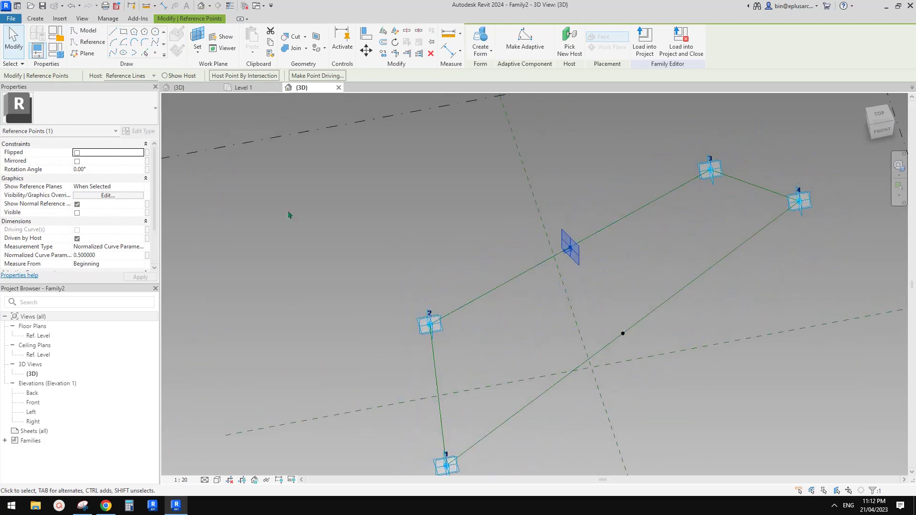
{"action": "left_click", "coordinate": [147, 170]}
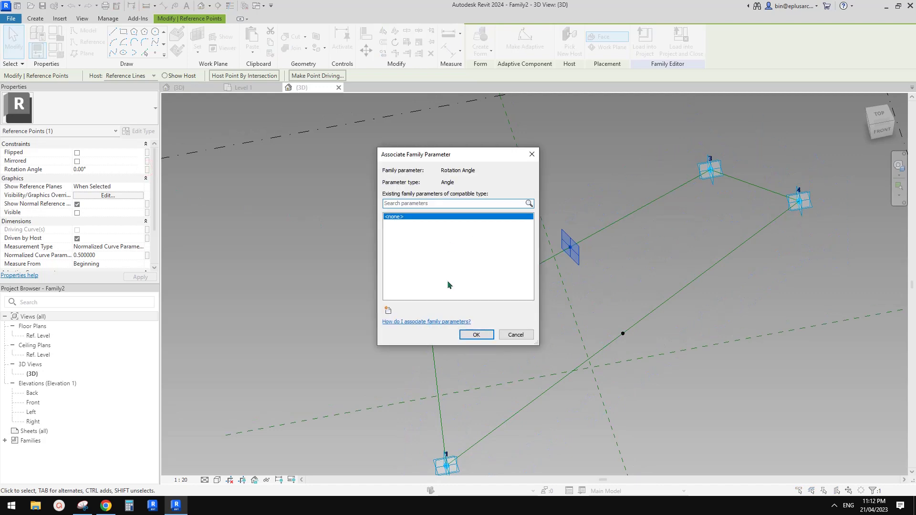
{"action": "left_click", "coordinate": [389, 311]}
{"action": "type", "text": "a1"}
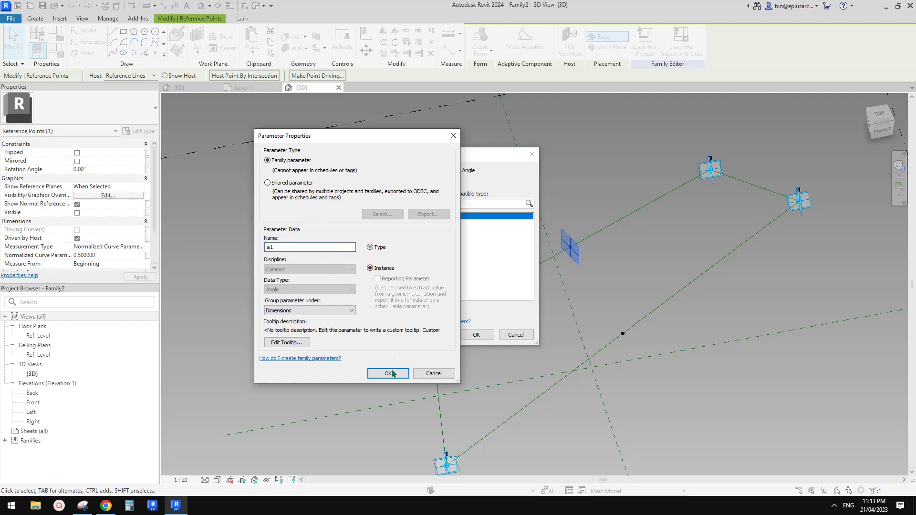
{"action": "left_click", "coordinate": [389, 373]}
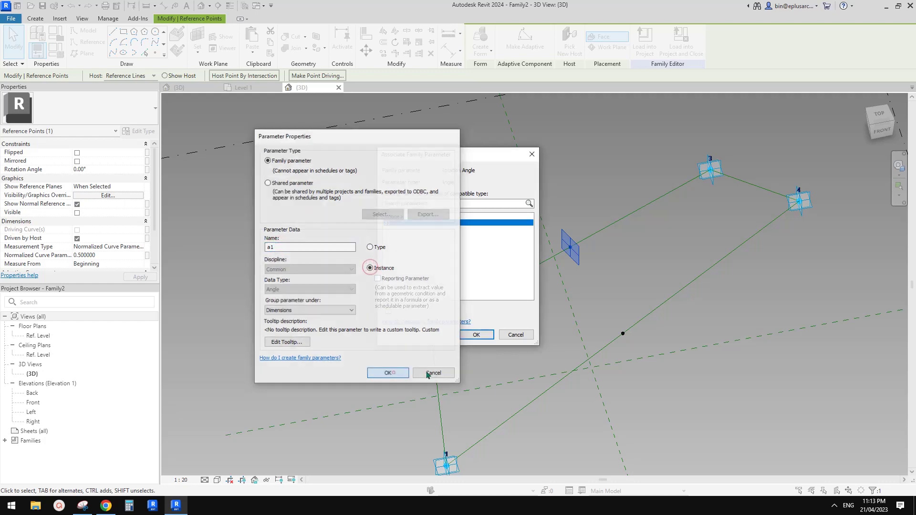
{"action": "left_click", "coordinate": [476, 334]}
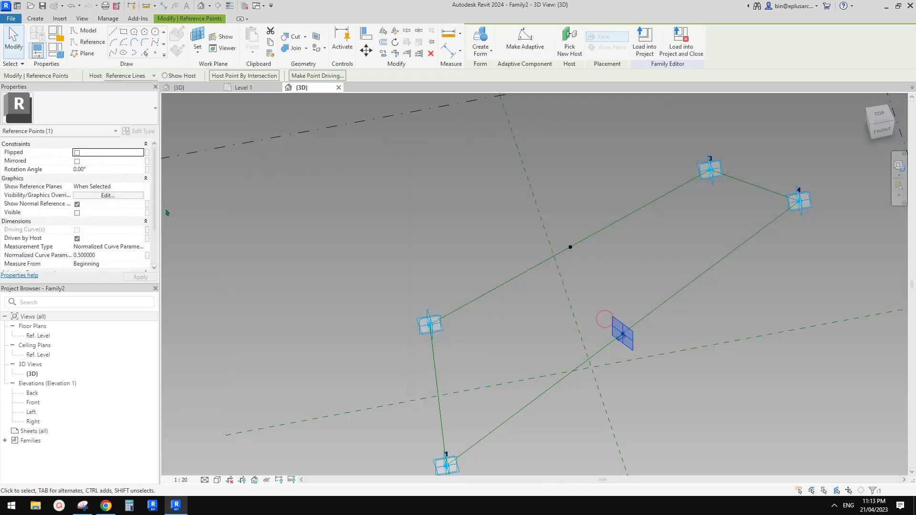
- Link the 1–4 midpoint's Rotation Angle to a new instance parameter a2
{"action": "left_click", "coordinate": [147, 170]}
{"action": "left_click", "coordinate": [384, 308]}
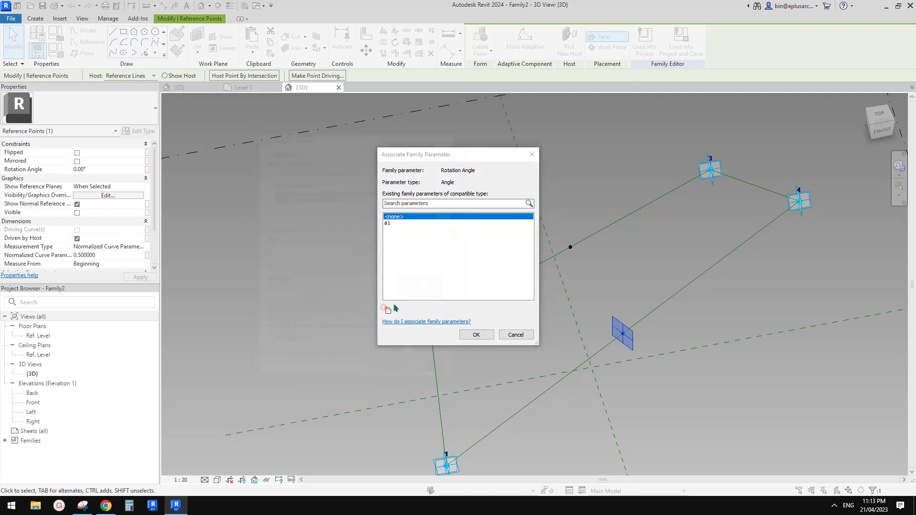
{"action": "type", "text": "a2"}
{"action": "left_click", "coordinate": [388, 373]}
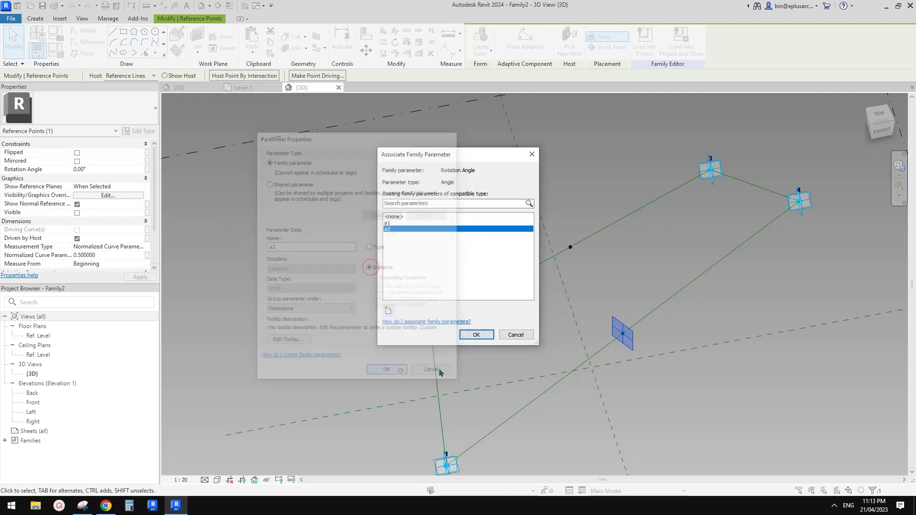
{"action": "left_click", "coordinate": [476, 334]}
{"action": "left_click", "coordinate": [688, 377]}
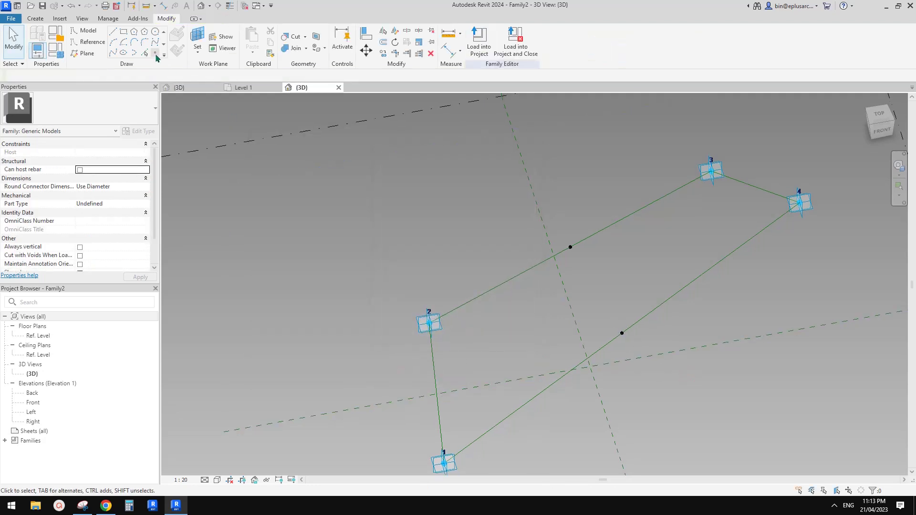
{"action": "left_click", "coordinate": [156, 53]}
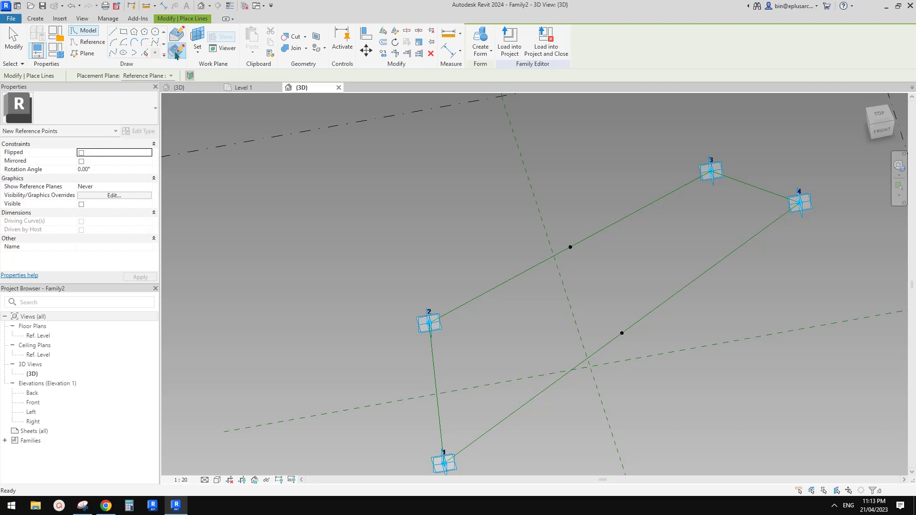
- Host a new reference point on the line 2–3 midpoint point's horizontal work plane
{"action": "left_click", "coordinate": [198, 38]}
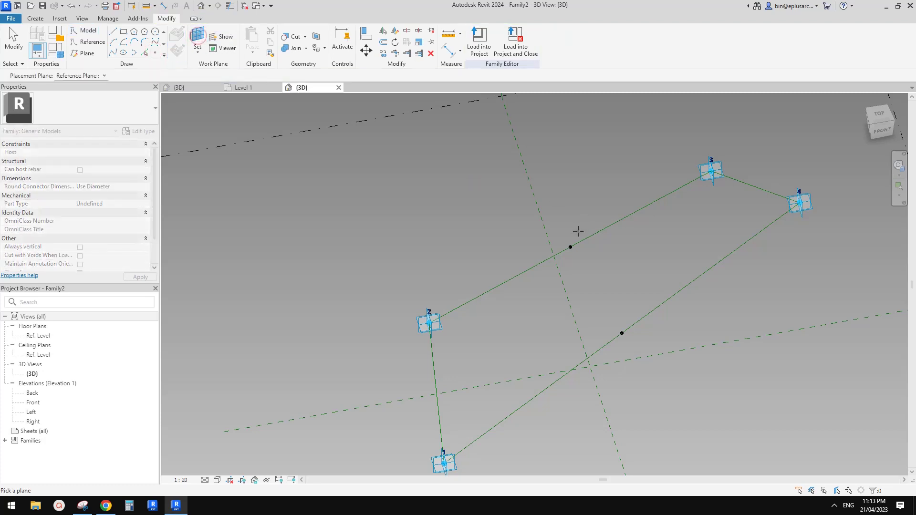
{"action": "key", "text": "Tab"}
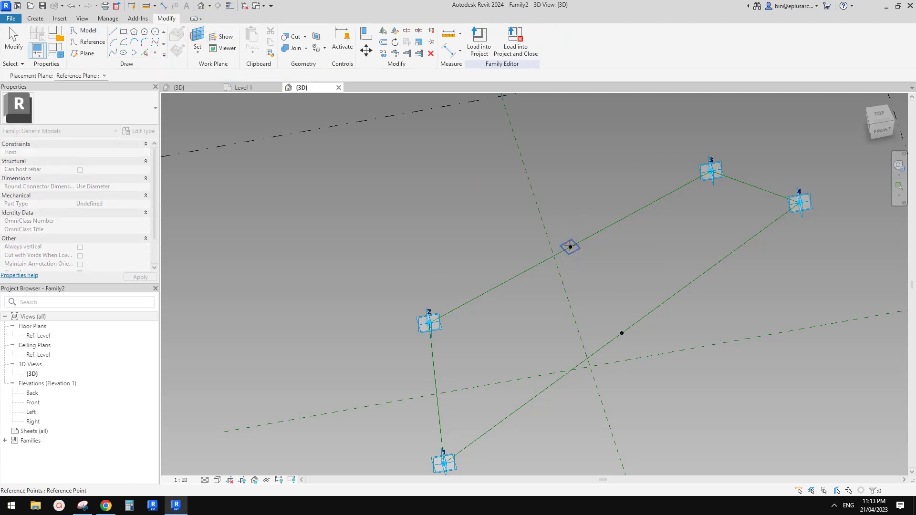
{"action": "left_click", "coordinate": [570, 246]}
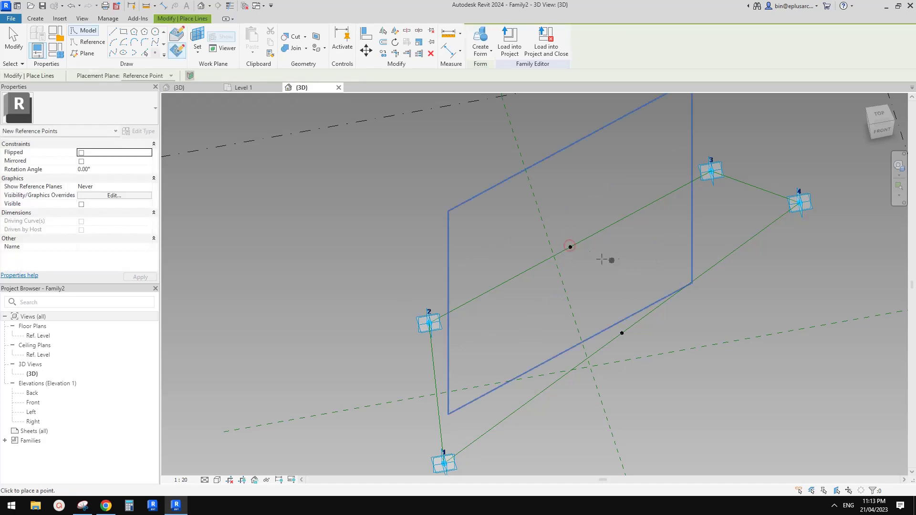
{"action": "left_click", "coordinate": [569, 248]}
{"action": "left_click", "coordinate": [509, 282]}
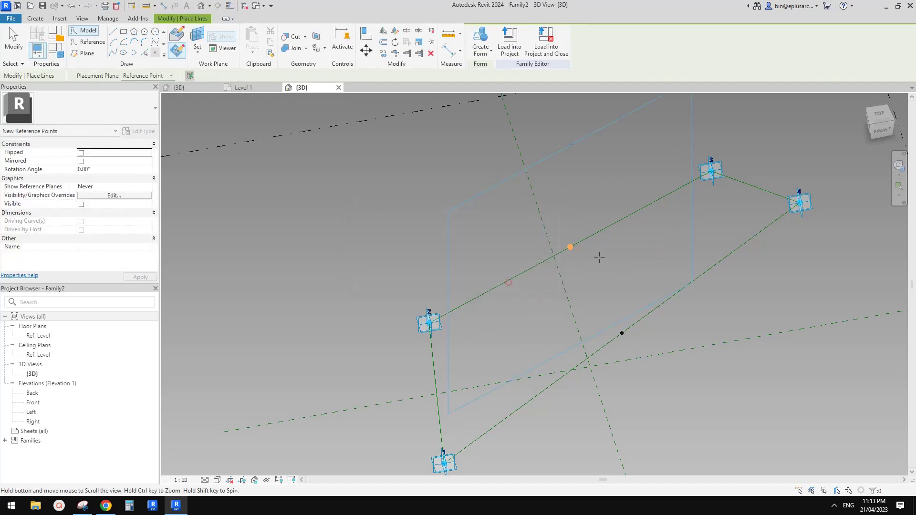
{"action": "key", "text": "Escape"}
{"action": "key", "text": "Escape"}
- Lift that point upward and drive its Offset with new family parameter ofs1
{"action": "left_click", "coordinate": [570, 247]}
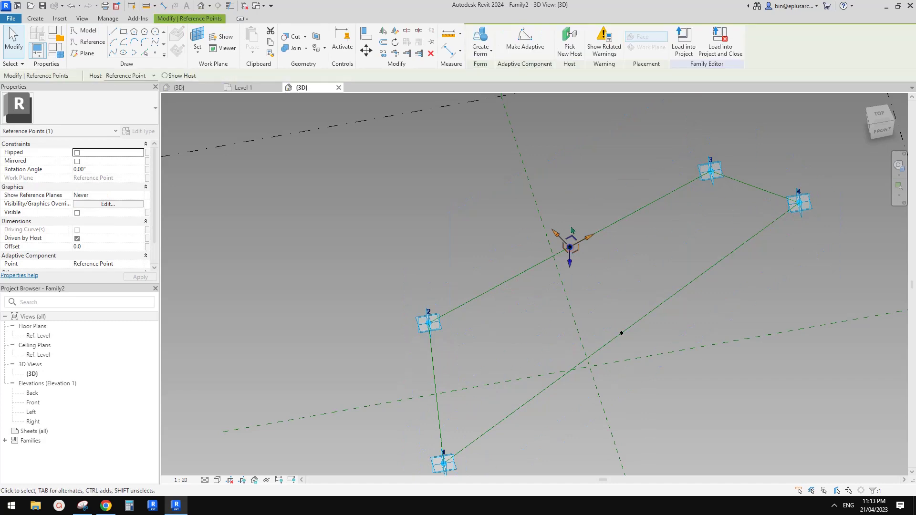
{"action": "left_click_drag", "start_coordinate": [556, 239], "coordinate": [526, 206]}
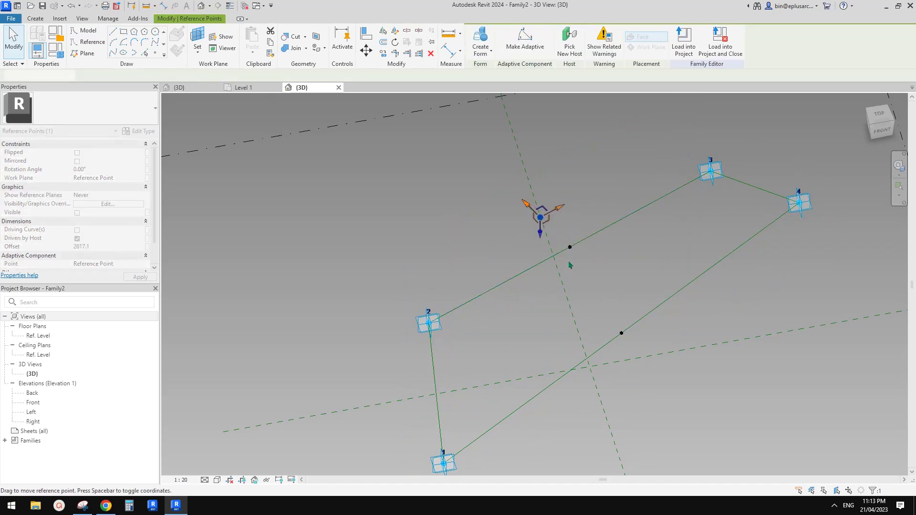
{"action": "left_click", "coordinate": [147, 247]}
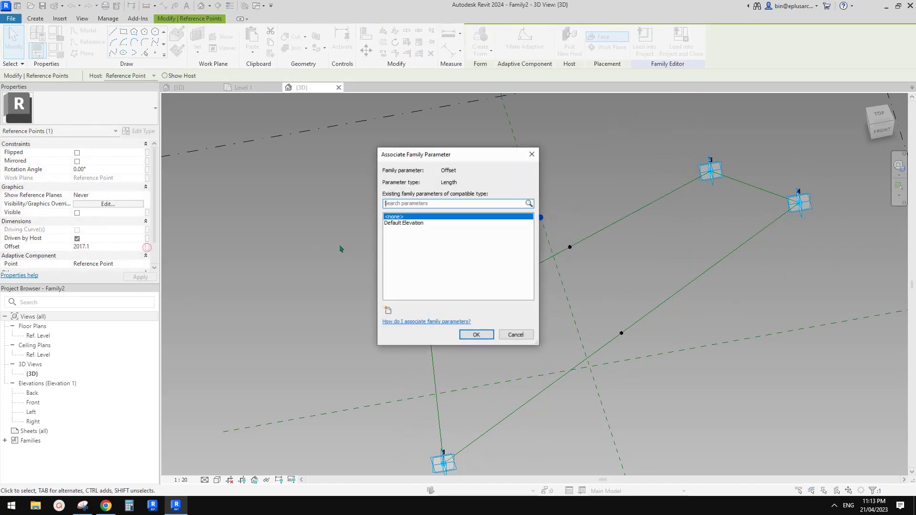
{"action": "left_click", "coordinate": [388, 312]}
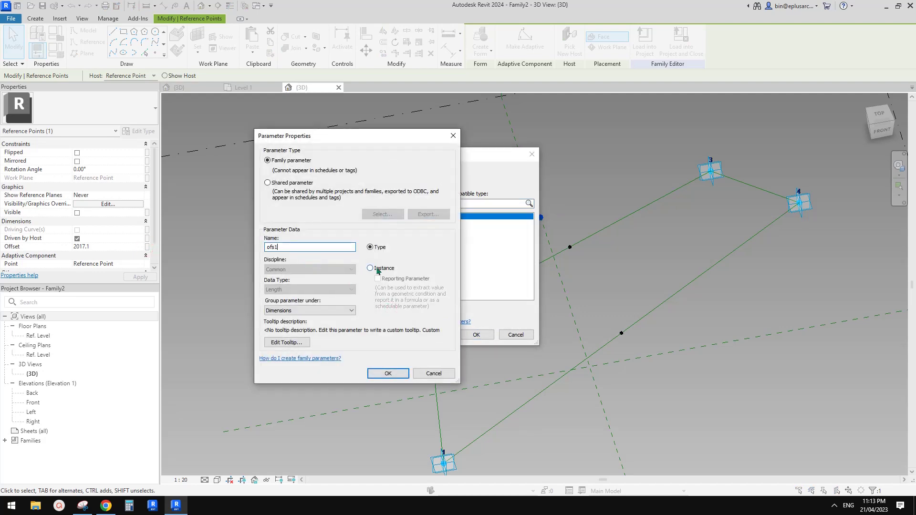
{"action": "left_click", "coordinate": [400, 372]}
{"action": "left_click", "coordinate": [461, 335]}
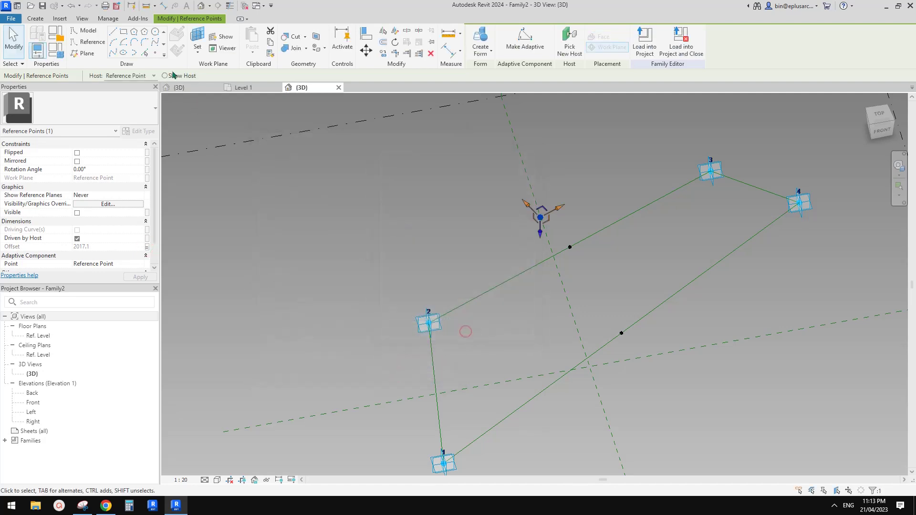
- Place another reference point on the line 1–4 midpoint's work plane
{"action": "left_click", "coordinate": [154, 54]}
{"action": "key", "text": "Escape"}
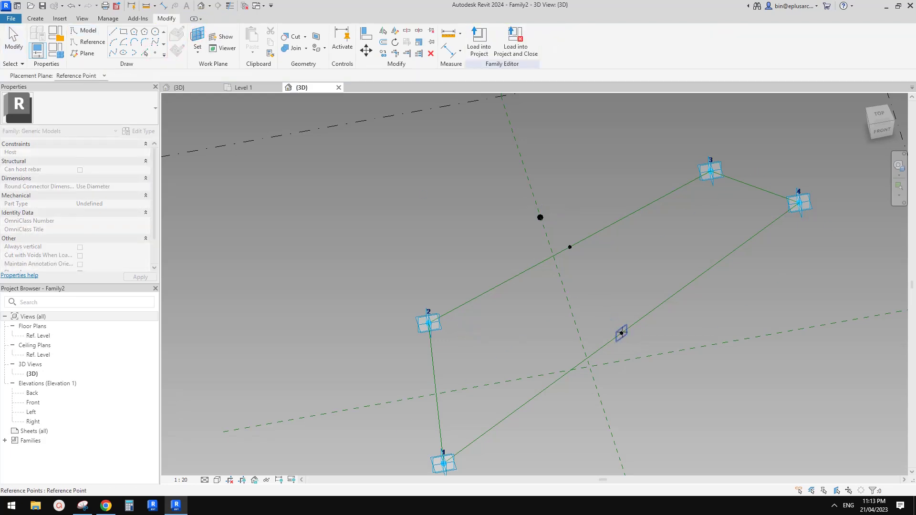
{"action": "key", "text": "Return"}
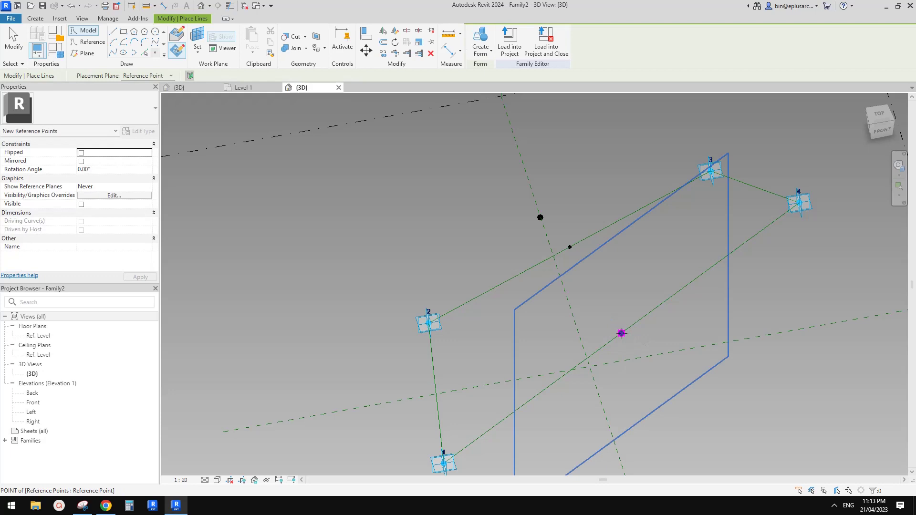
{"action": "left_click", "coordinate": [621, 333]}
{"action": "left_click", "coordinate": [499, 284]}
{"action": "key", "text": "Escape"}
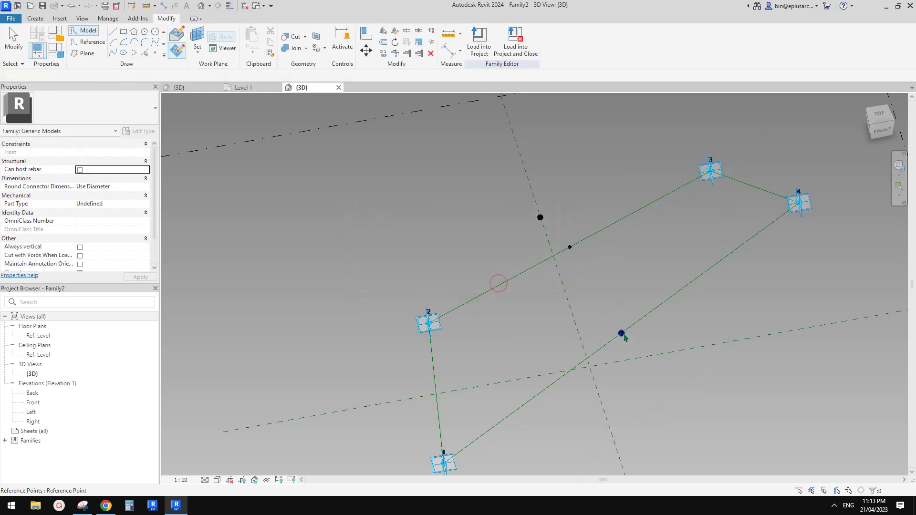
- Lift the line 1–4 point and tie its Offset to a new family parameter
{"action": "left_click", "coordinate": [621, 333]}
{"action": "left_click_drag", "start_coordinate": [620, 329], "coordinate": [596, 313]}
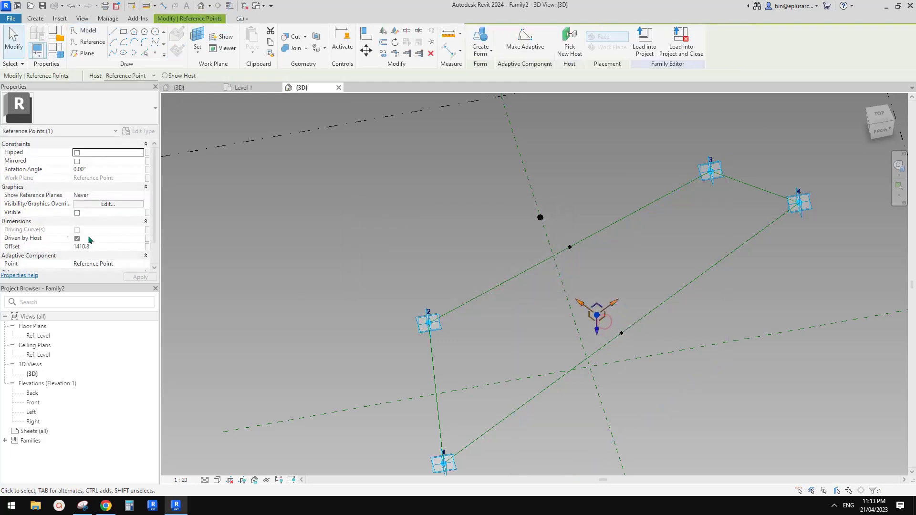
{"action": "left_click", "coordinate": [147, 248]}
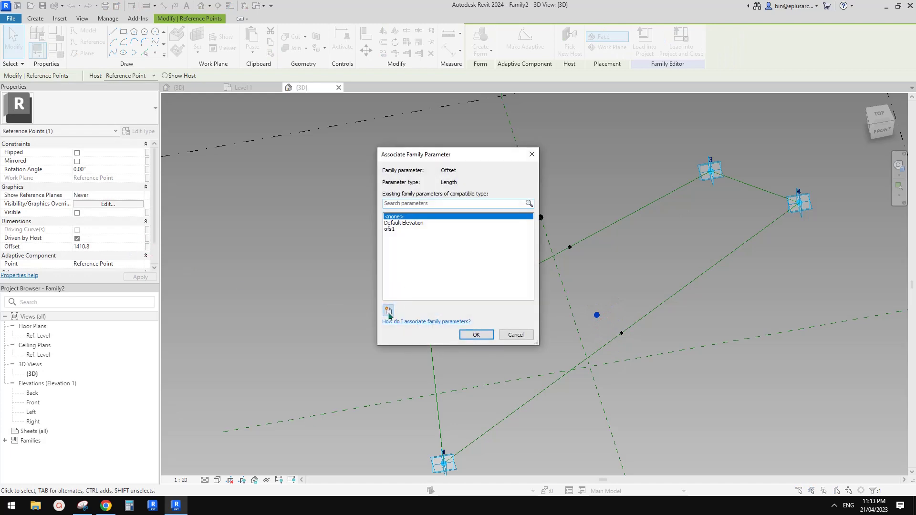
{"action": "left_click", "coordinate": [388, 311]}
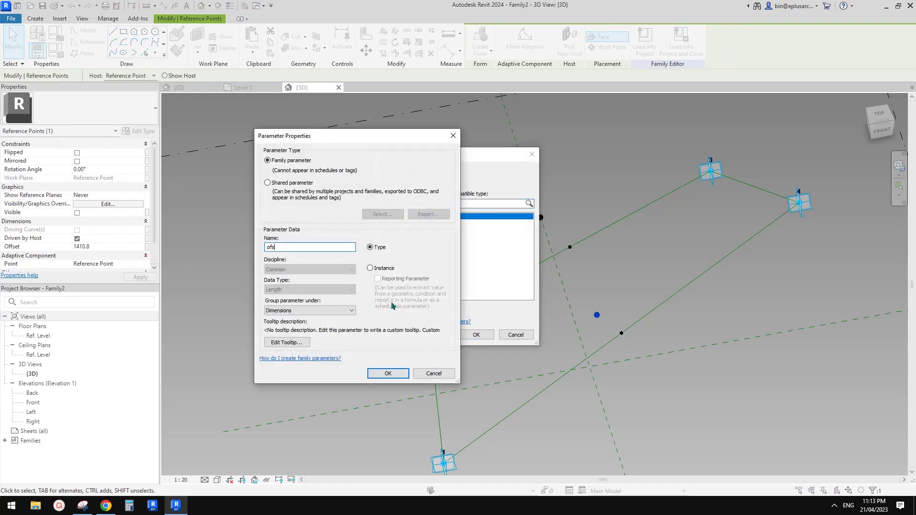
{"action": "left_click", "coordinate": [404, 373]}
{"action": "left_click", "coordinate": [475, 334]}
- Draw a spline from point 1 through the offset centre point to point 4
{"action": "left_click", "coordinate": [802, 176], "text": "ctrl"}
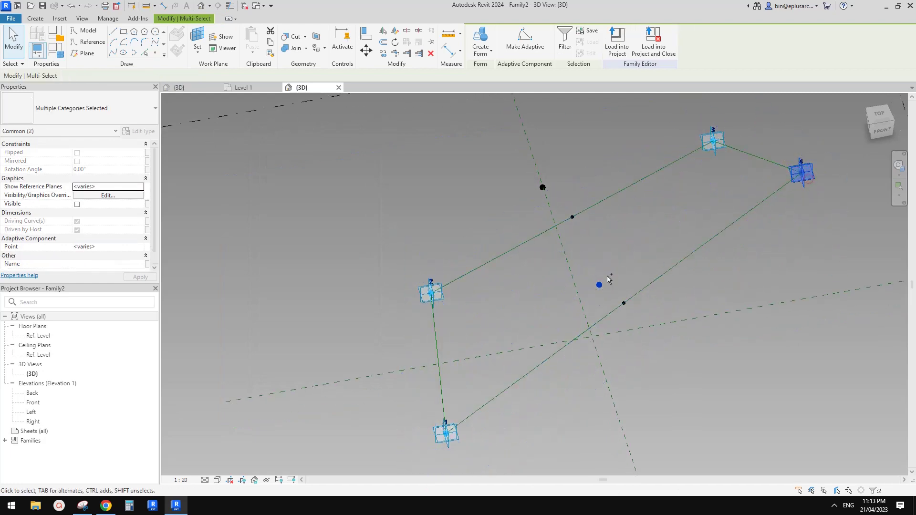
{"action": "left_click", "coordinate": [453, 438], "text": "ctrl"}
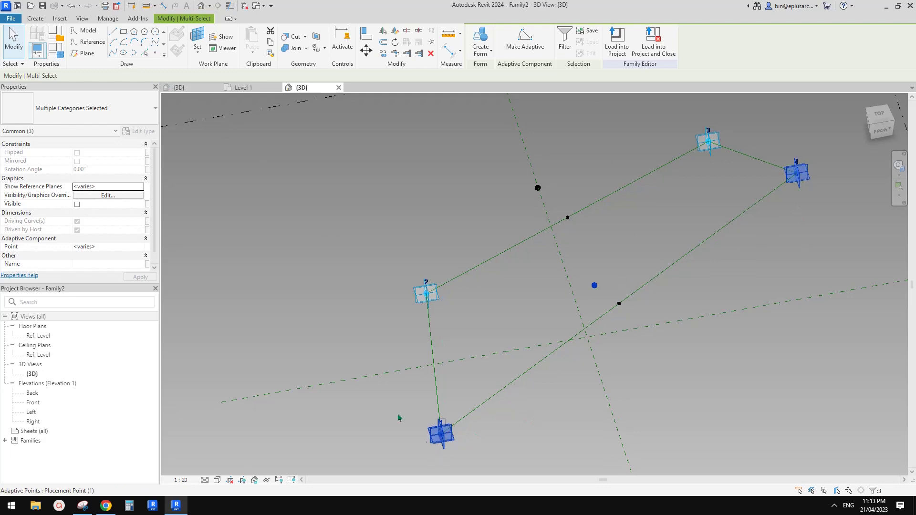
{"action": "left_click", "coordinate": [113, 52]}
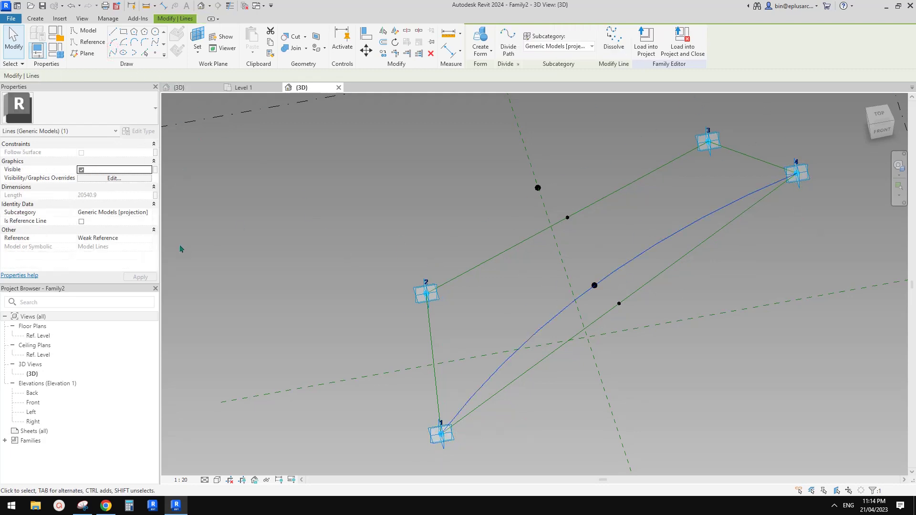
- Make the 1–4 curve a reference line and add a reference spline from point 3 through the middle point to 2
{"action": "left_click", "coordinate": [82, 222]}
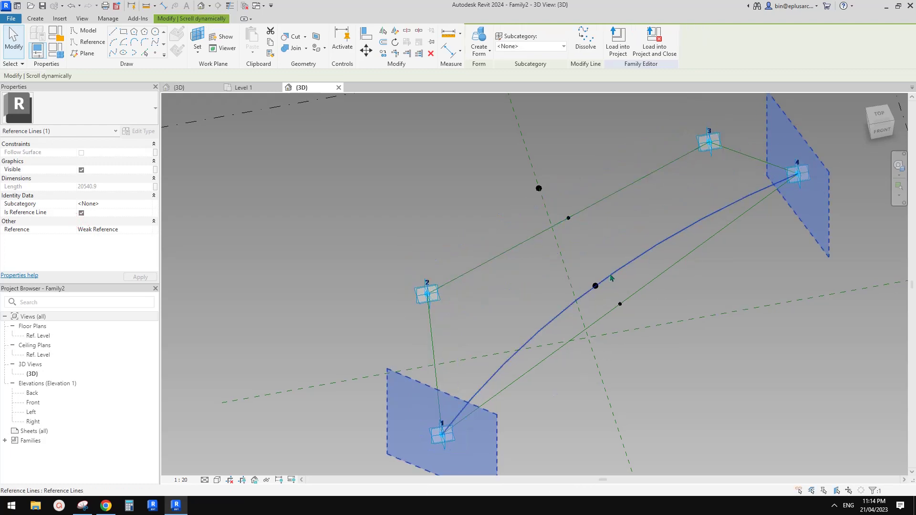
{"action": "key", "text": "Escape"}
{"action": "middle_click_drag", "start_coordinate": [600, 294], "coordinate": [636, 294], "text": "shift"}
{"action": "left_click", "coordinate": [682, 154]}
{"action": "left_click", "coordinate": [527, 217], "text": "ctrl"}
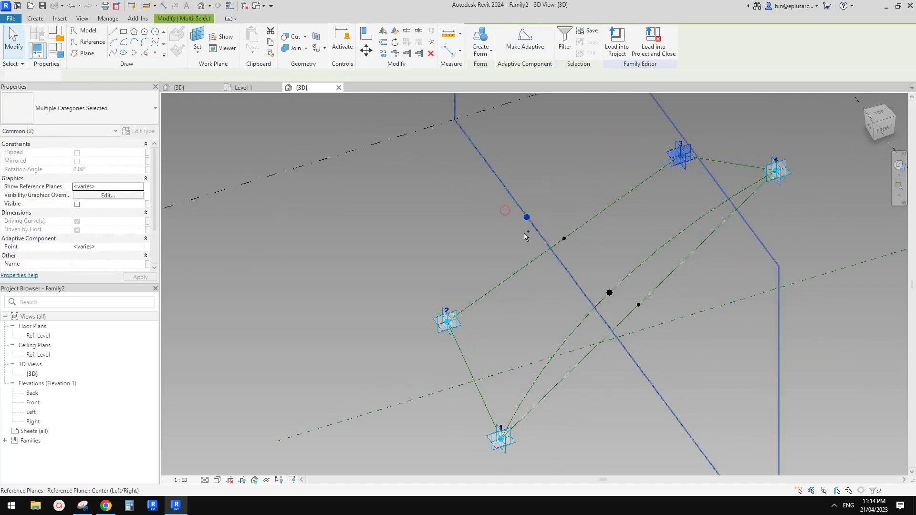
{"action": "left_click", "coordinate": [409, 294], "text": "ctrl"}
{"action": "left_click", "coordinate": [113, 53]}
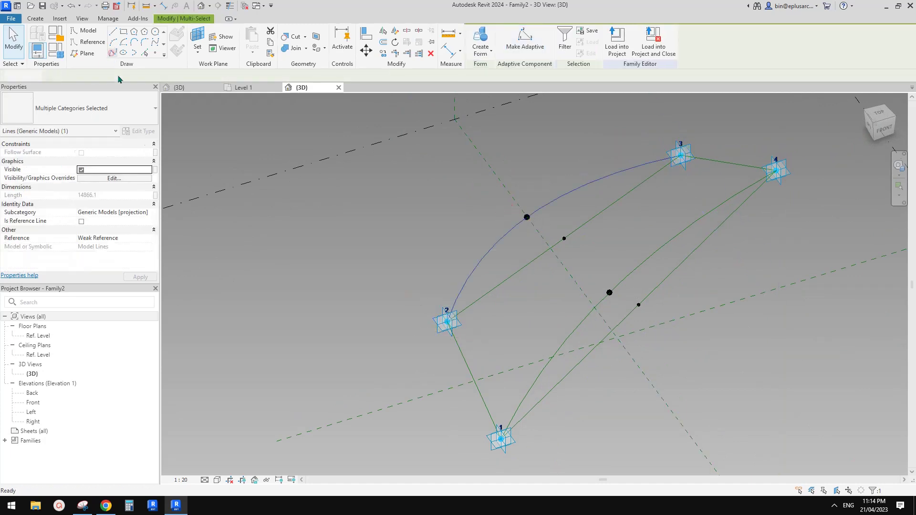
{"action": "left_click", "coordinate": [81, 222]}
- Select the 3–4 line, 1–4 curve, 1–2 line and 2–3 curve, then Create Form
{"action": "left_click", "coordinate": [509, 205]}
{"action": "scroll", "coordinate": [512, 211], "scroll_direction": "down", "scroll_amount": 1}
{"action": "middle_click_drag", "start_coordinate": [525, 213], "coordinate": [553, 206], "text": "shift"}
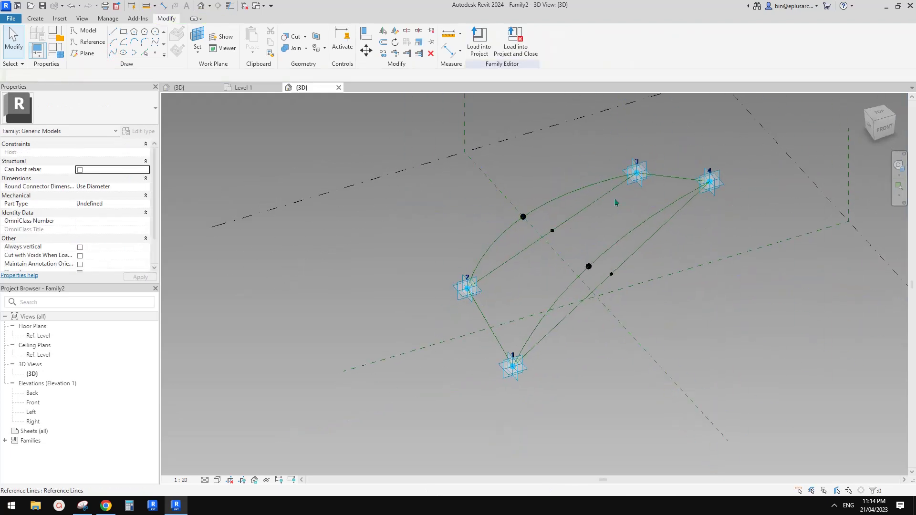
{"action": "left_click", "coordinate": [681, 182]}
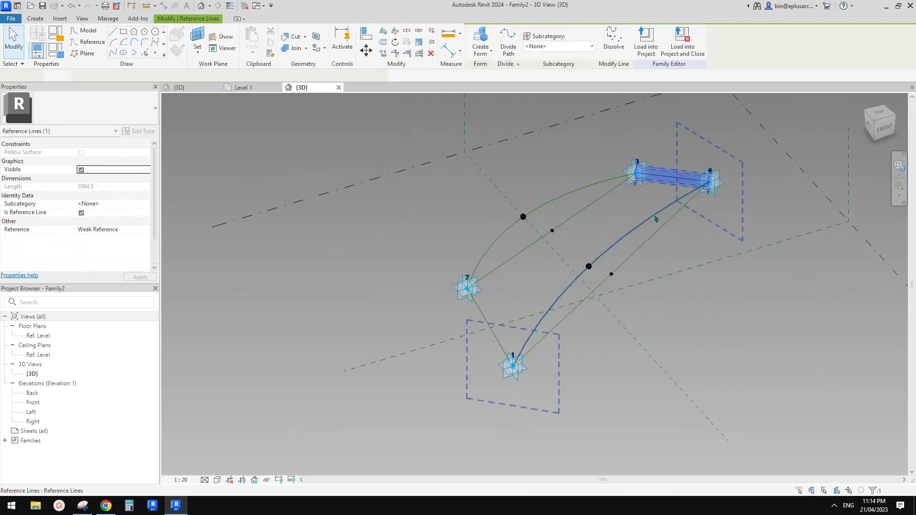
{"action": "left_click", "coordinate": [483, 319], "text": "ctrl"}
{"action": "left_click", "coordinate": [513, 228], "text": "ctrl"}
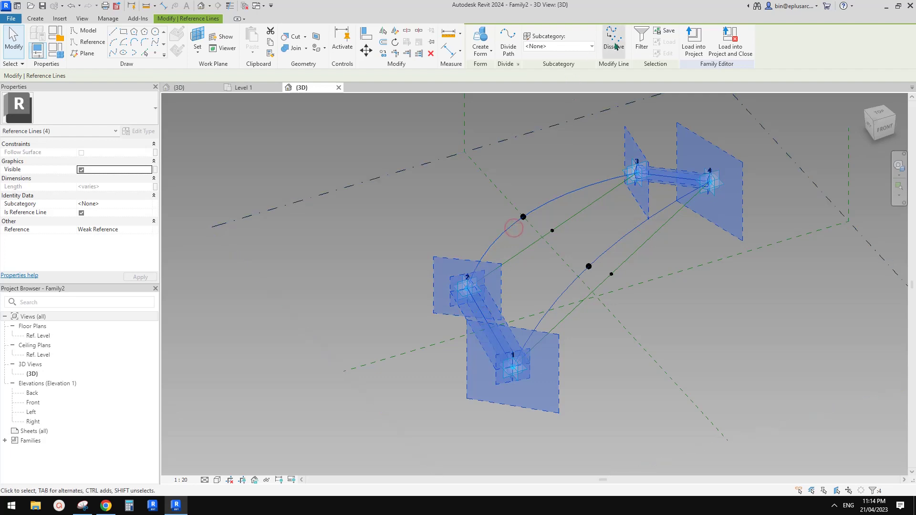
{"action": "left_click", "coordinate": [615, 46]}
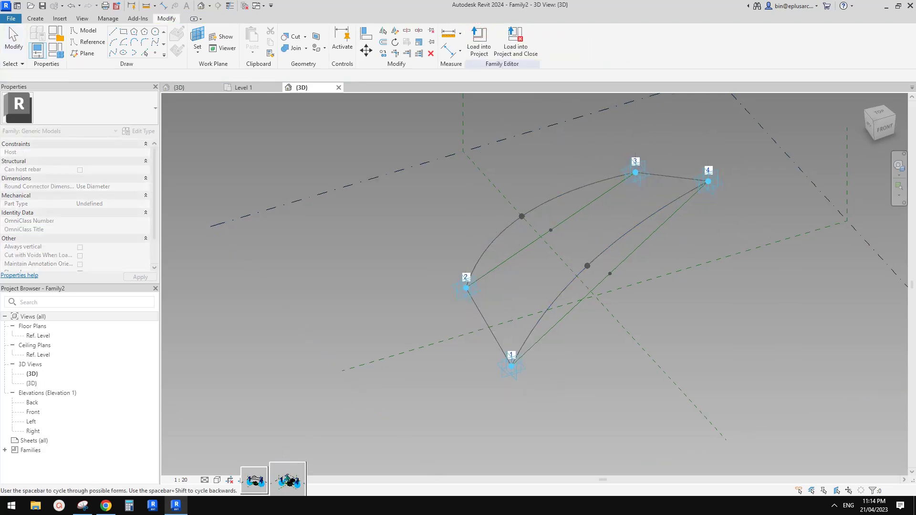
- Create the surface form spanning the four edges
{"action": "left_click", "coordinate": [288, 480]}
{"action": "left_click", "coordinate": [609, 414]}
{"action": "middle_click_drag", "start_coordinate": [608, 414], "coordinate": [623, 244], "text": "shift"}
{"action": "scroll", "coordinate": [356, 220], "scroll_direction": "up", "scroll_amount": 1}
{"action": "mouse_move", "coordinate": [356, 221]}
{"action": "middle_mouse_down"}
{"action": "mouse_move", "coordinate": [365, 231]}
{"action": "mouse_move", "coordinate": [357, 236]}
{"action": "middle_mouse_up"}
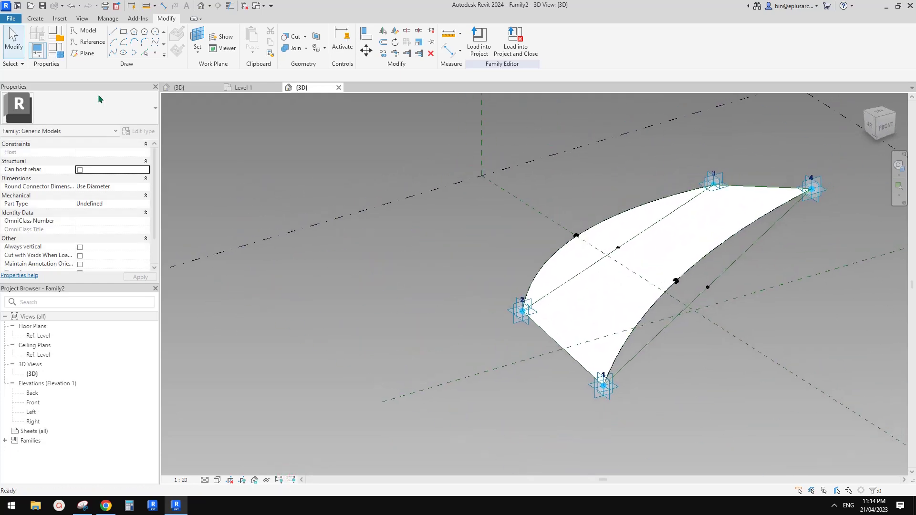
- Set family parameters a1 and a2 to 90° to twist the surface
{"action": "left_click", "coordinate": [56, 50]}
{"action": "left_click", "coordinate": [245, 213]}
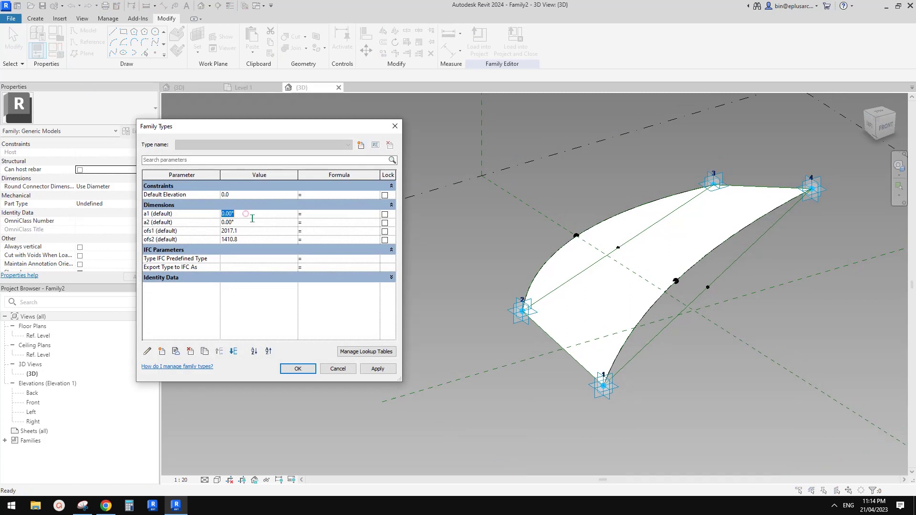
{"action": "left_click", "coordinate": [379, 371]}
{"action": "left_click", "coordinate": [249, 222]}
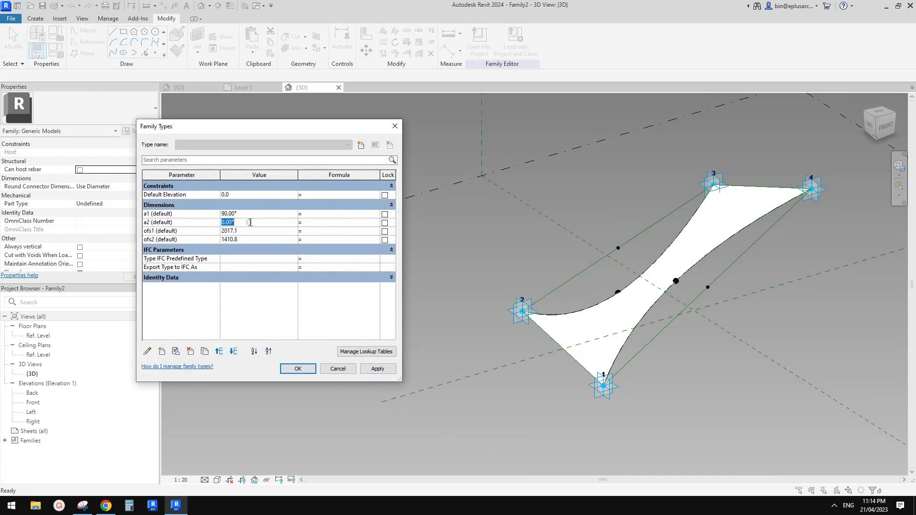
{"action": "left_click", "coordinate": [390, 367]}
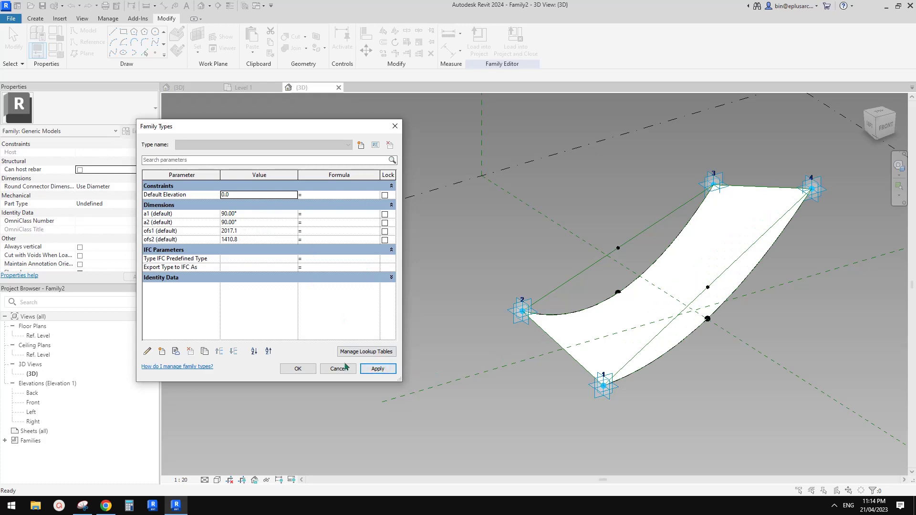
{"action": "left_click", "coordinate": [308, 368]}
- Close the Level 1 view and load the blade into the Family1 mass family
{"action": "middle_click_drag", "start_coordinate": [650, 324], "coordinate": [553, 267], "text": "shift"}
{"action": "scroll", "coordinate": [668, 265], "scroll_direction": "up", "scroll_amount": 1}
{"action": "left_click", "coordinate": [245, 5]}
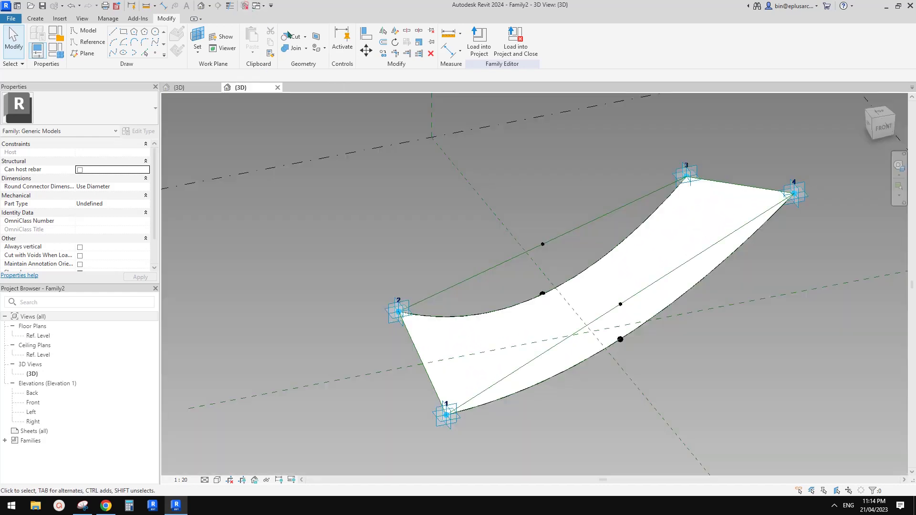
{"action": "left_click", "coordinate": [478, 53]}
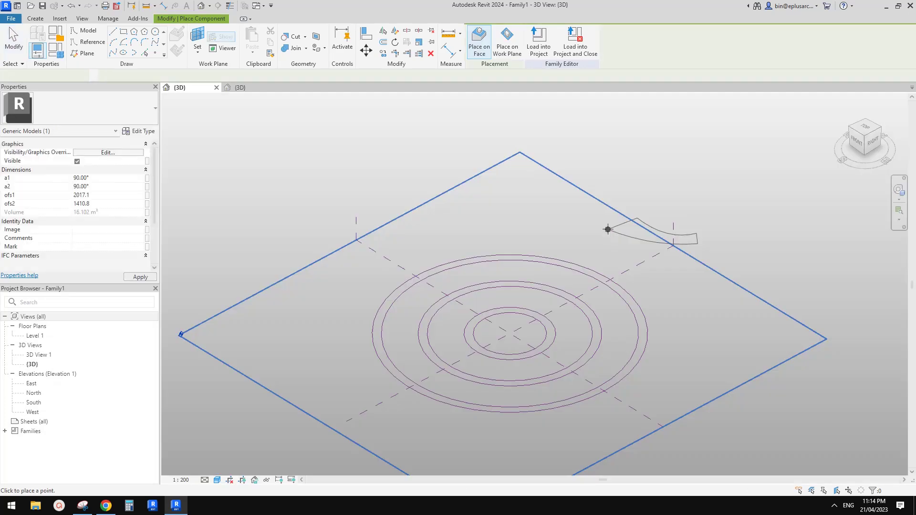
- Cancel blade placement and crossing-select all six concentric circles
{"action": "middle_click_drag", "start_coordinate": [611, 316], "coordinate": [586, 304]}
{"action": "middle_click_drag", "start_coordinate": [567, 342], "coordinate": [564, 382]}
{"action": "key", "text": "Escape"}
{"action": "scroll", "coordinate": [553, 352], "scroll_direction": "down", "scroll_amount": 1}
{"action": "scroll", "coordinate": [568, 373], "scroll_direction": "up", "scroll_amount": 2}
{"action": "scroll", "coordinate": [596, 364], "scroll_direction": "up", "scroll_amount": 1}
{"action": "left_click_drag", "start_coordinate": [697, 363], "coordinate": [585, 302]}
{"action": "left_click_drag", "start_coordinate": [728, 313], "coordinate": [524, 306]}
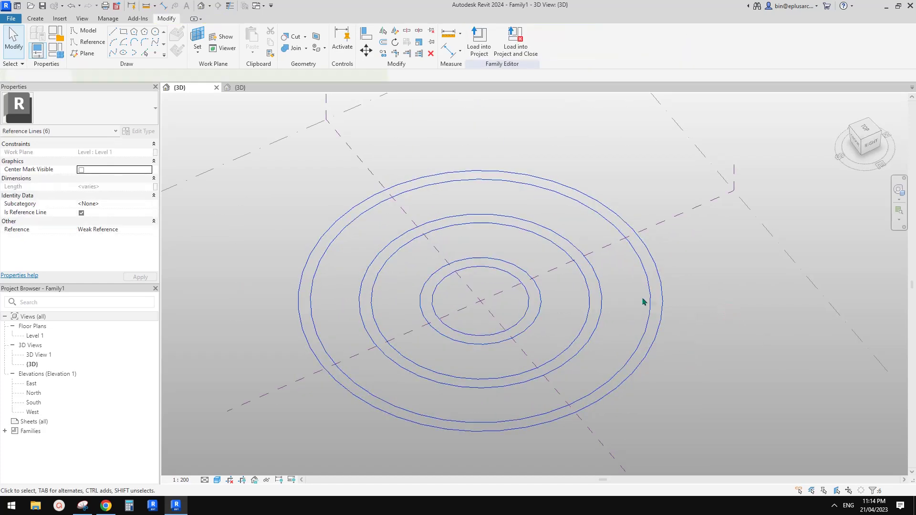
- Divide the six circles into paths with 24 points each
{"action": "left_click", "coordinate": [507, 42]}
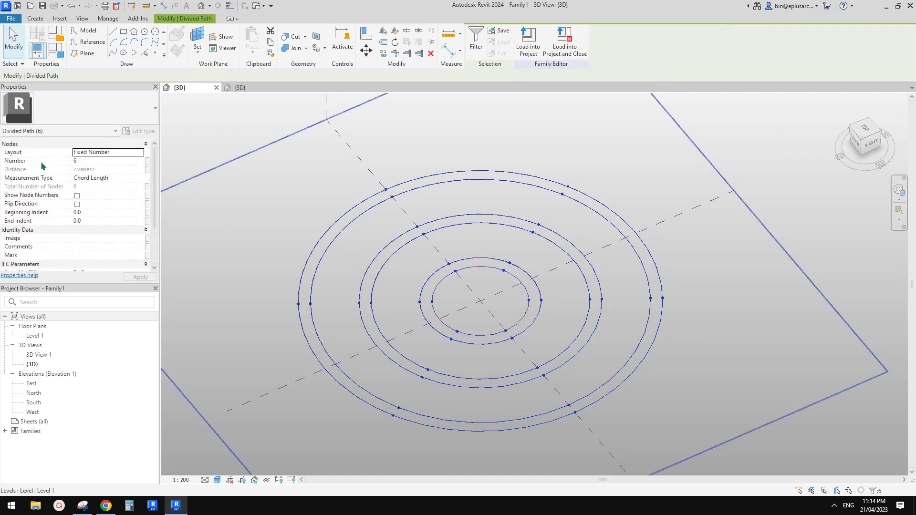
{"action": "left_click", "coordinate": [91, 160]}
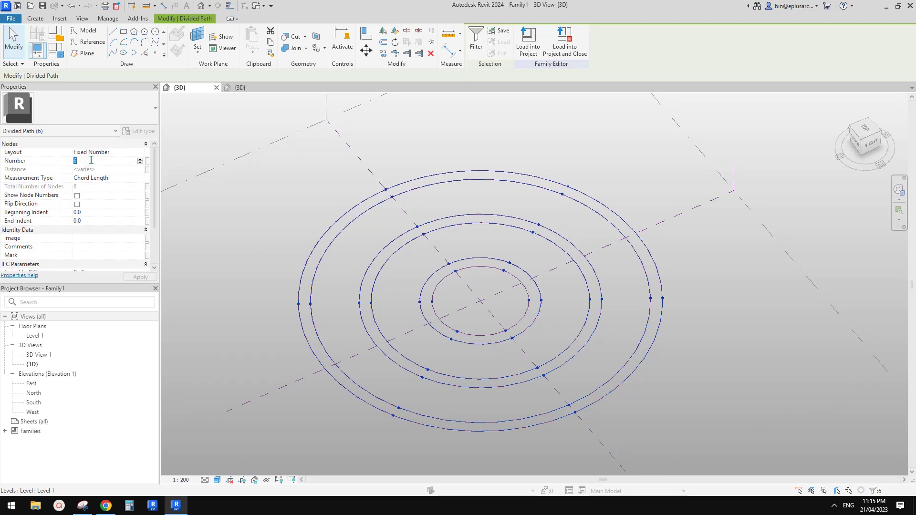
{"action": "key", "text": "Return"}
{"action": "middle_click_drag", "start_coordinate": [569, 276], "coordinate": [518, 341], "text": "shift"}
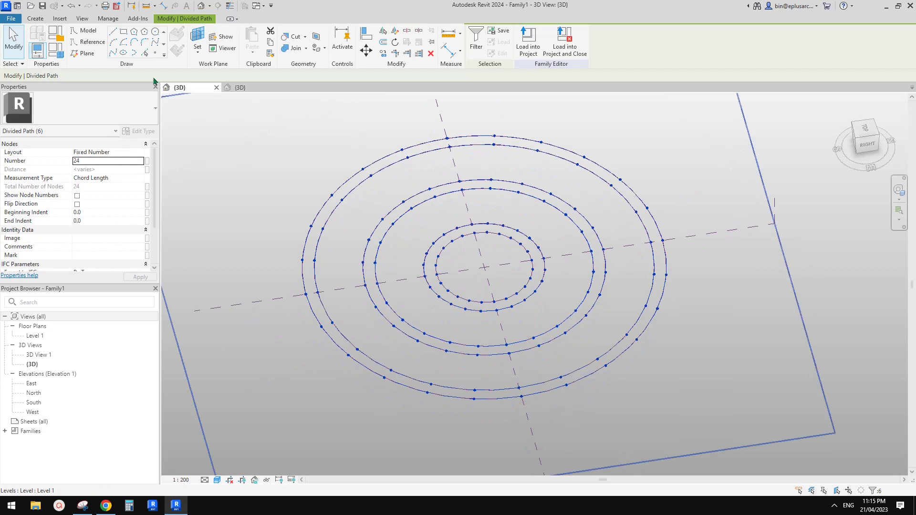
- Start placing the blade component with the CM shortcut
{"action": "left_click", "coordinate": [37, 20]}
{"action": "key", "text": "c"}
{"action": "key", "text": "m"}
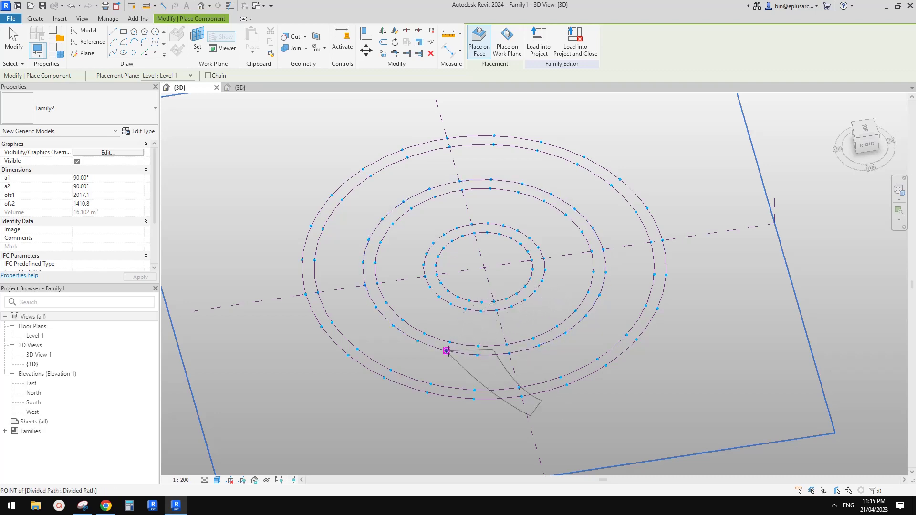
- Place the first Family2 blade on divided-circle nodes, select it, and compare with the reference image
{"action": "left_click", "coordinate": [477, 355]}
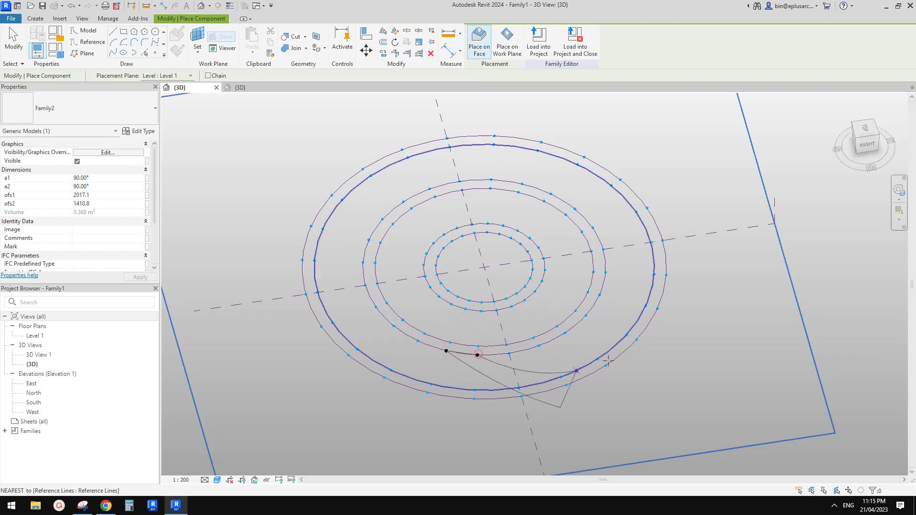
{"action": "left_click", "coordinate": [627, 335]}
{"action": "middle_click_drag", "start_coordinate": [634, 368], "coordinate": [476, 228], "text": "shift"}
{"action": "key", "text": "Escape"}
{"action": "scroll", "coordinate": [321, 304], "scroll_direction": "up", "scroll_amount": 3}
{"action": "left_click", "coordinate": [312, 298]}
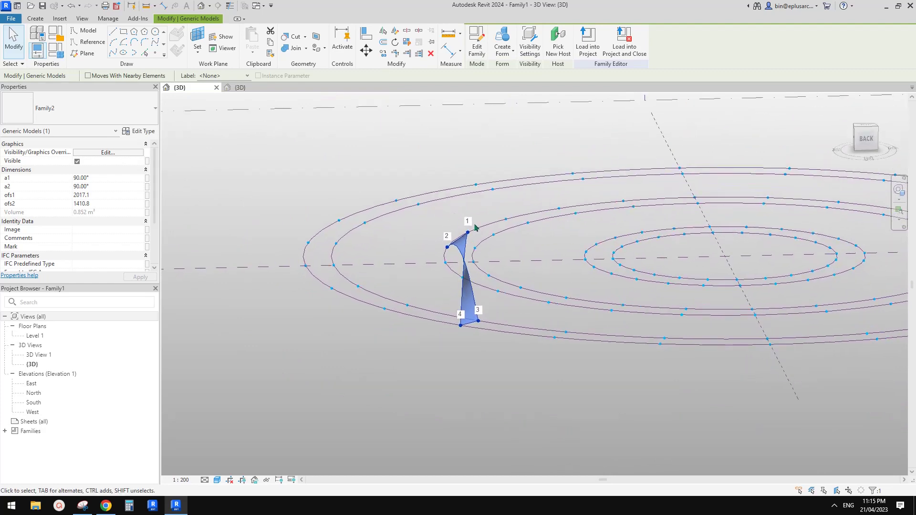
{"action": "left_click", "coordinate": [106, 507]}
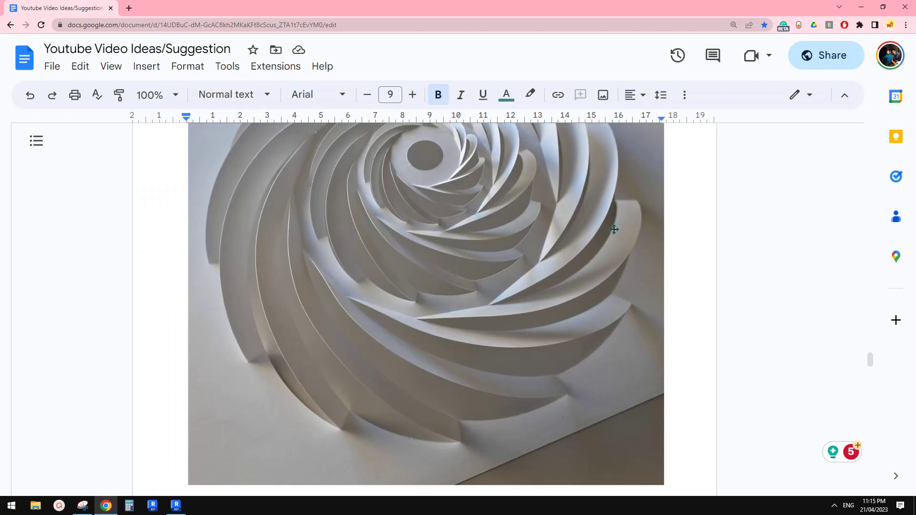
{"action": "left_click", "coordinate": [180, 507]}
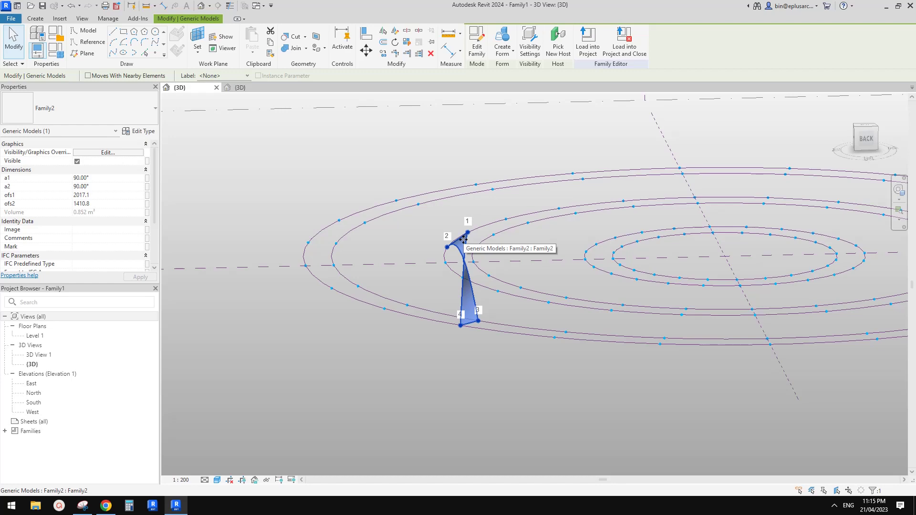
- Delete the first blade and place a new Family2 blade from the middle circles to the outer ring
{"action": "middle_click_drag", "start_coordinate": [449, 241], "coordinate": [487, 279], "text": "shift"}
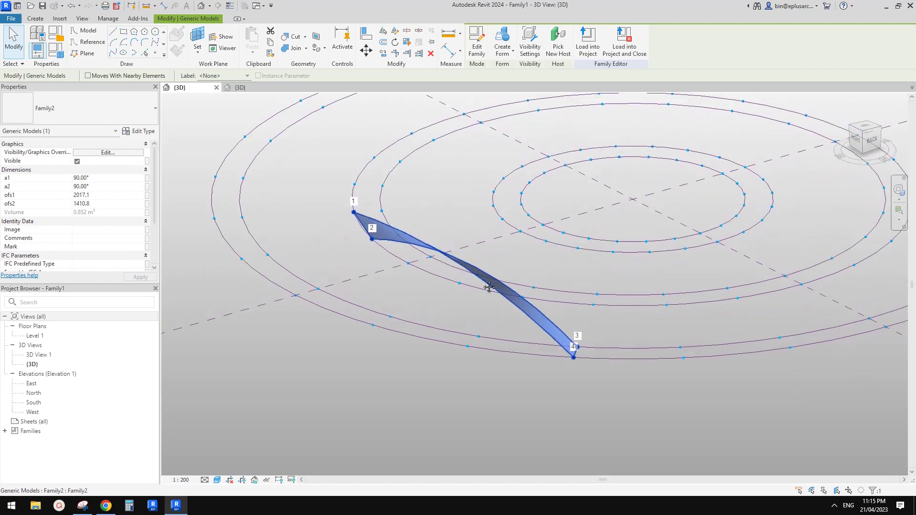
{"action": "key", "text": "Delete"}
{"action": "left_click", "coordinate": [35, 18]}
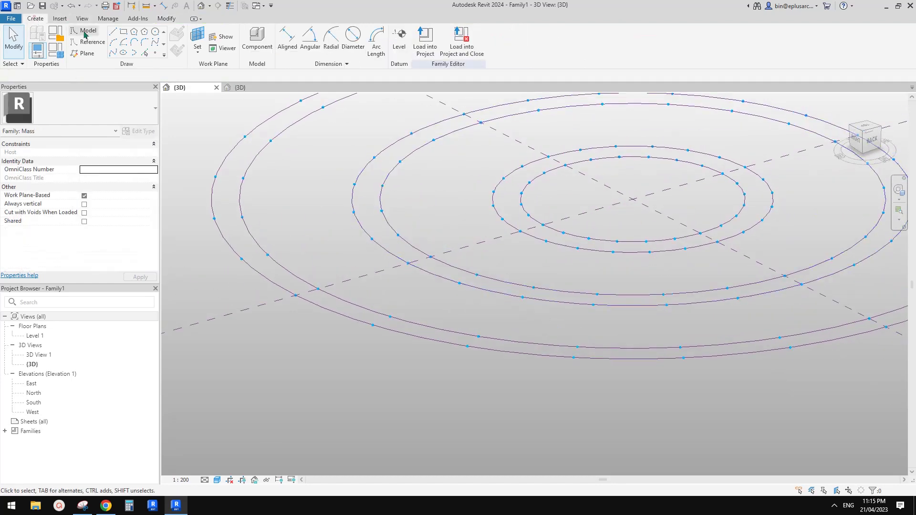
{"action": "left_click", "coordinate": [256, 39]}
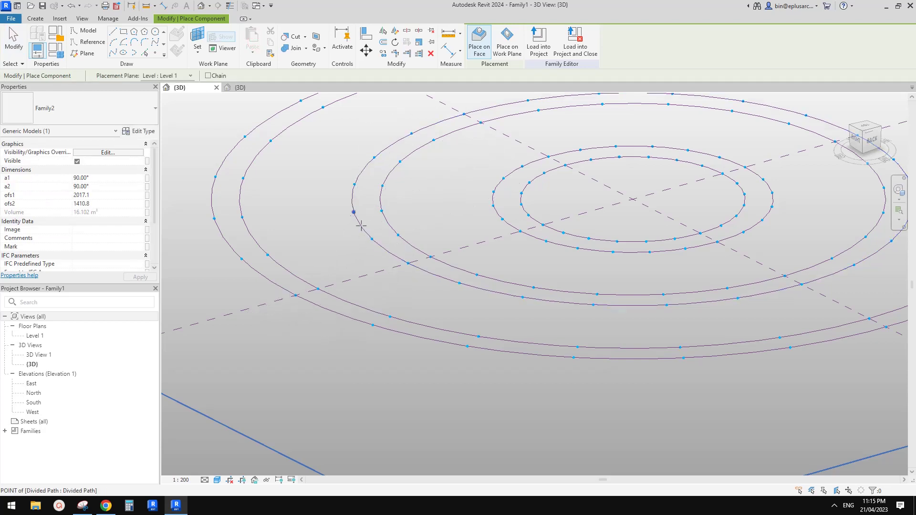
{"action": "left_click", "coordinate": [372, 239]}
{"action": "left_click", "coordinate": [371, 239]}
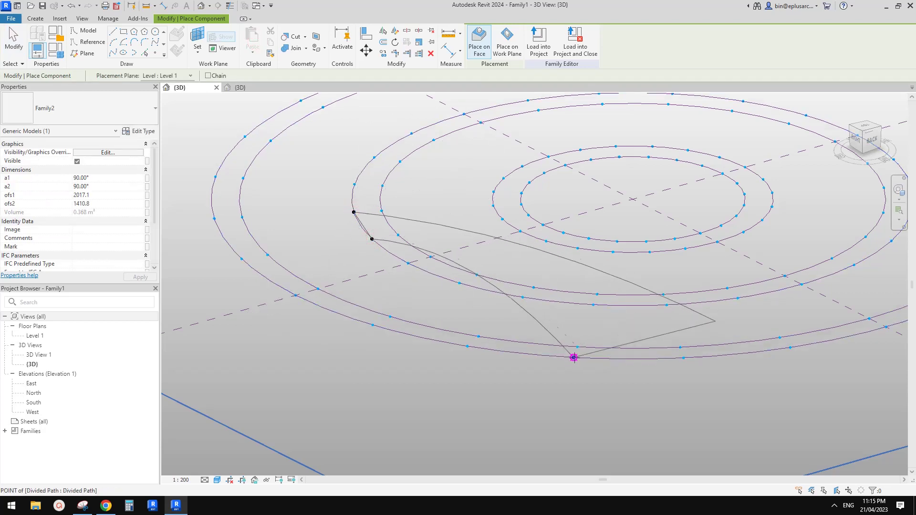
{"action": "left_click", "coordinate": [573, 357]}
{"action": "left_click", "coordinate": [577, 346]}
{"action": "middle_click_drag", "start_coordinate": [579, 346], "coordinate": [507, 301], "text": "shift"}
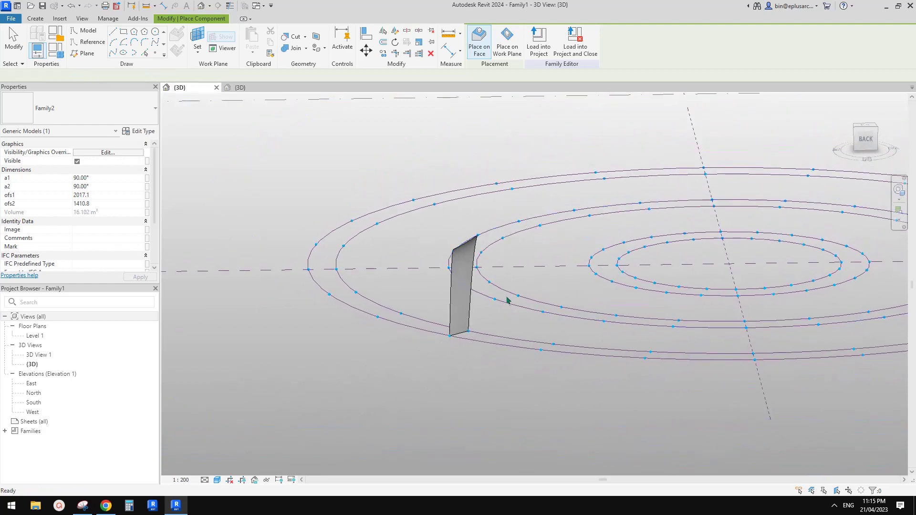
{"action": "key", "text": "Escape"}
- Compare the new curved blade against the paper-sculpture reference image
{"action": "left_click", "coordinate": [106, 505]}
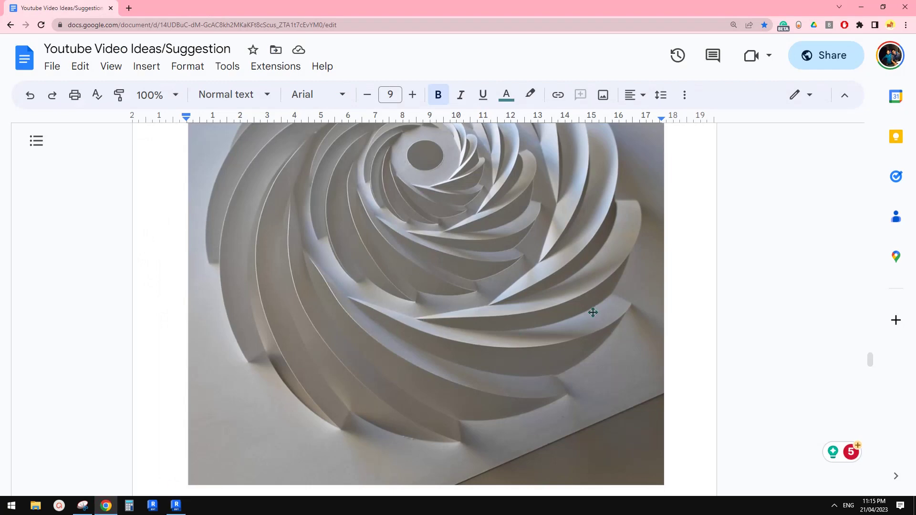
{"action": "left_click", "coordinate": [176, 505]}
{"action": "middle_click_drag", "start_coordinate": [451, 415], "coordinate": [453, 345], "text": "shift"}
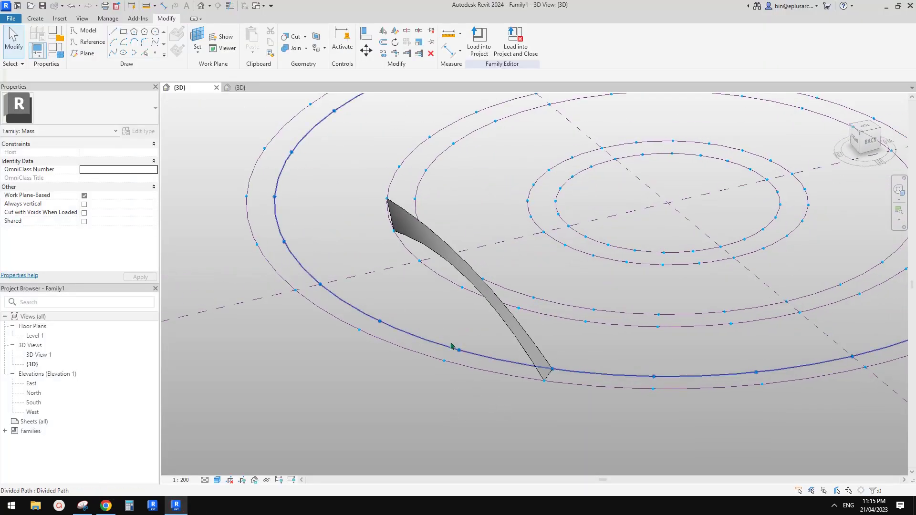
- Delete the curved blade and place a replacement Family2 blade on divided-circle nodes
{"action": "left_click", "coordinate": [404, 226]}
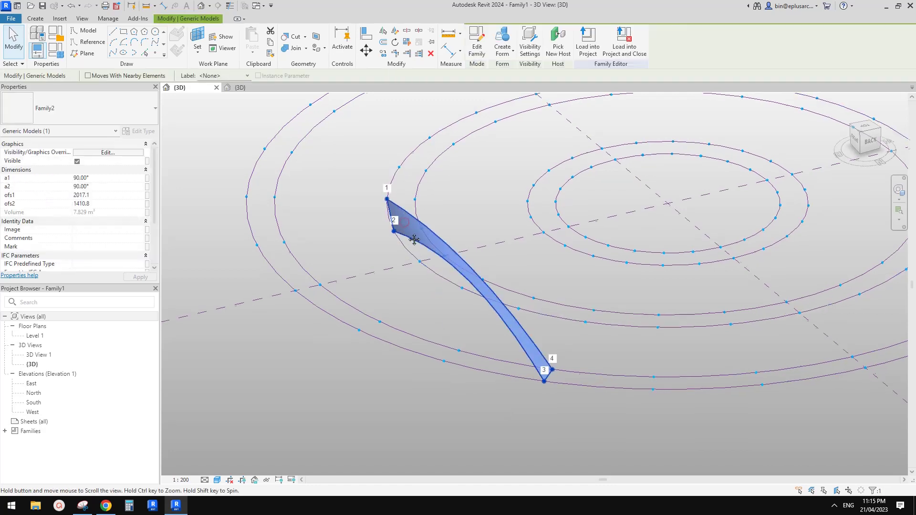
{"action": "key", "text": "Delete"}
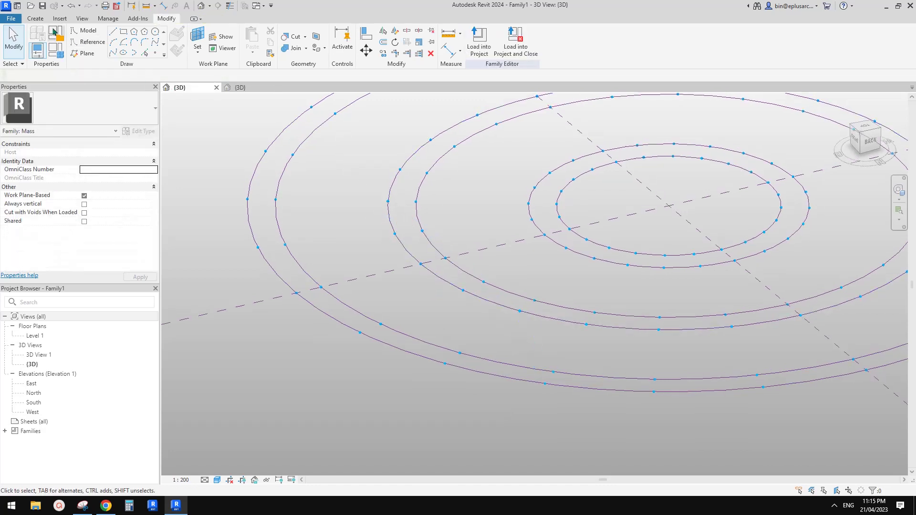
{"action": "left_click", "coordinate": [257, 46]}
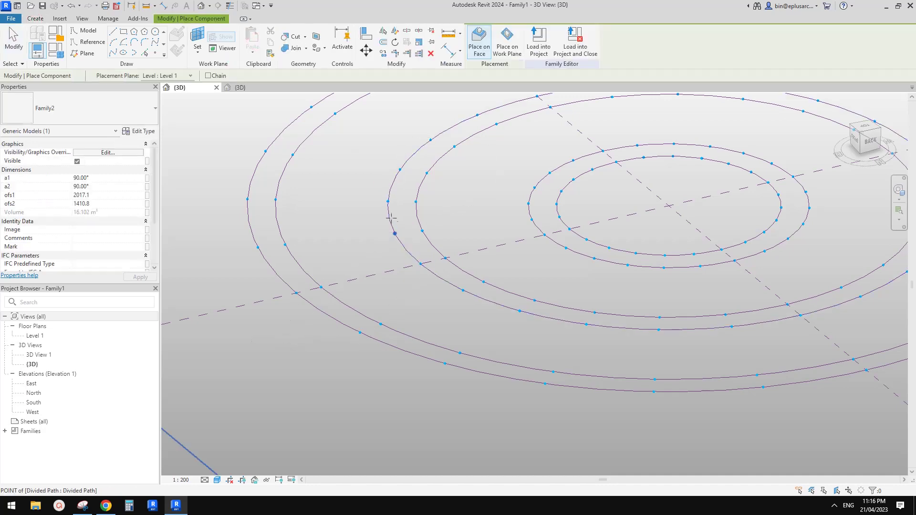
{"action": "left_click", "coordinate": [387, 201]}
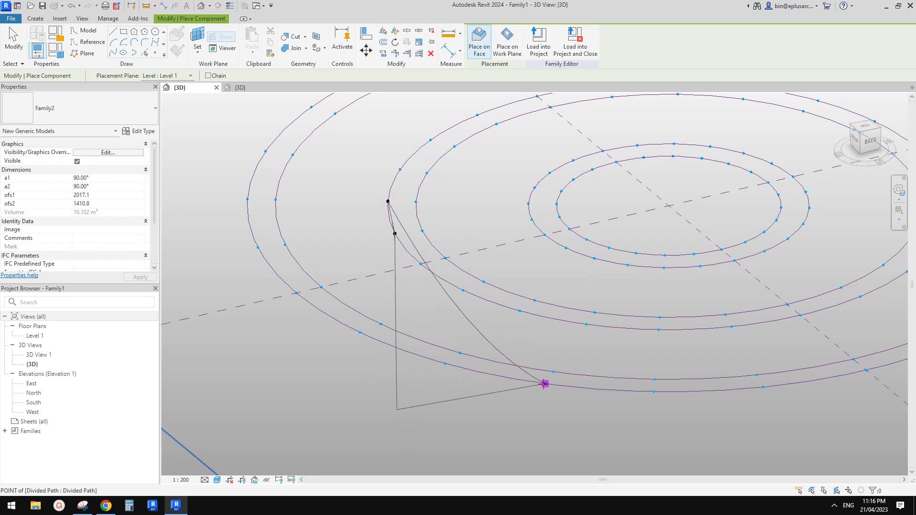
{"action": "left_click", "coordinate": [545, 384]}
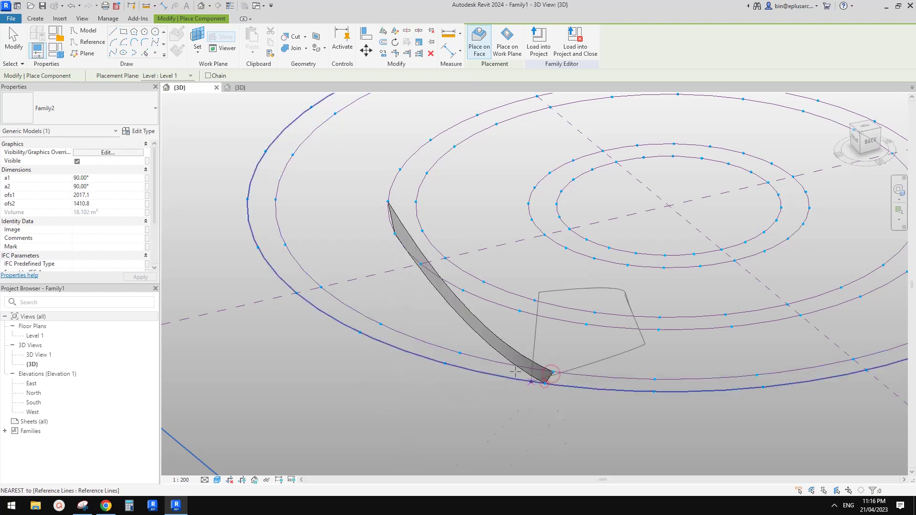
{"action": "key", "text": "Escape"}
{"action": "key", "text": "Escape"}
{"action": "mouse_move", "coordinate": [485, 360]}
{"action": "middle_mouse_down", "text": "shift"}
{"action": "mouse_move", "coordinate": [405, 259]}
{"action": "mouse_move", "coordinate": [468, 287]}
{"action": "mouse_move", "coordinate": [448, 310]}
{"action": "mouse_move", "coordinate": [472, 325]}
{"action": "mouse_move", "coordinate": [461, 319]}
{"action": "middle_mouse_up", "text": "shift"}
- Delete that blade and re-place Family2 on four points from the middle to the outer circle
{"action": "left_click", "coordinate": [462, 320]}
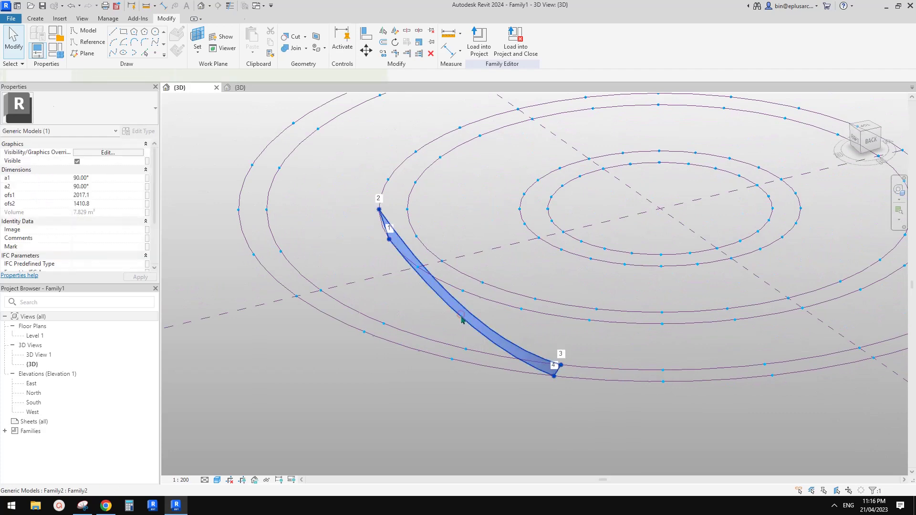
{"action": "key", "text": "Delete"}
{"action": "left_click", "coordinate": [35, 18]}
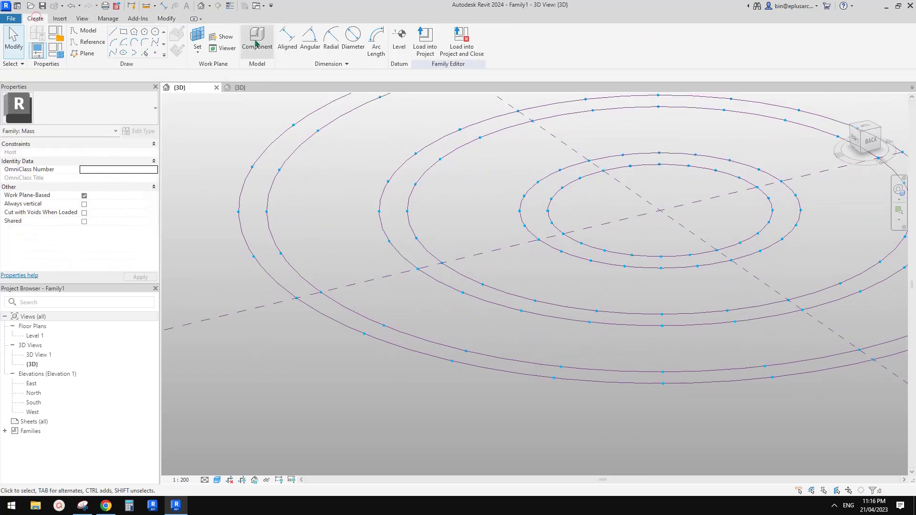
{"action": "left_click", "coordinate": [256, 39]}
{"action": "left_click", "coordinate": [389, 241]}
{"action": "left_click", "coordinate": [378, 211]}
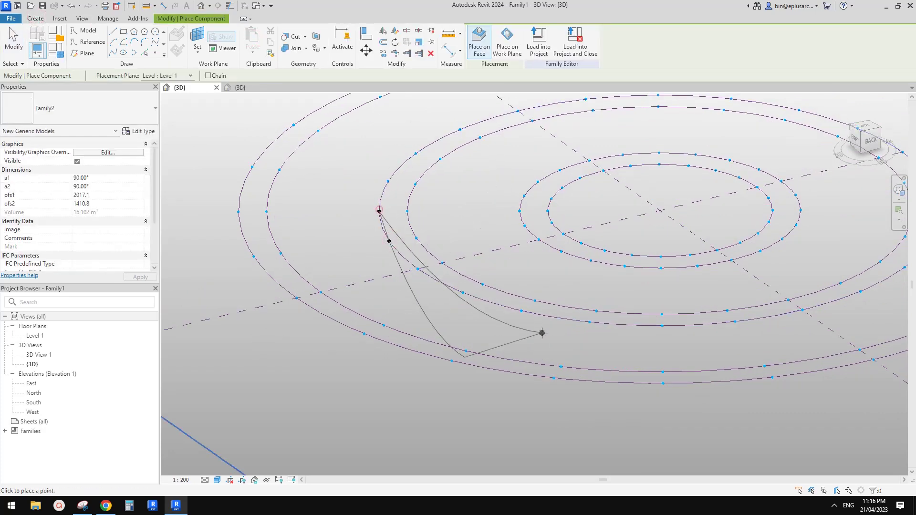
{"action": "left_click", "coordinate": [553, 378]}
{"action": "left_click", "coordinate": [560, 367]}
{"action": "middle_click_drag", "start_coordinate": [577, 351], "coordinate": [573, 328], "text": "shift"}
{"action": "key", "text": "Escape"}
- Try flipping the blade's orientation, then delete it
{"action": "left_click", "coordinate": [465, 320]}
{"action": "scroll", "coordinate": [114, 242], "scroll_direction": "down", "scroll_amount": 3}
{"action": "left_click", "coordinate": [77, 239]}
{"action": "mouse_move", "coordinate": [344, 210]}
{"action": "middle_mouse_down", "text": "shift"}
{"action": "mouse_move", "coordinate": [382, 189]}
{"action": "mouse_move", "coordinate": [460, 264]}
{"action": "mouse_move", "coordinate": [306, 184]}
{"action": "mouse_move", "coordinate": [355, 208]}
{"action": "middle_mouse_up", "text": "shift"}
{"action": "key", "text": "Delete"}
- Place Family2 again between nodes on the two outermost circles and select it
{"action": "left_click", "coordinate": [36, 19]}
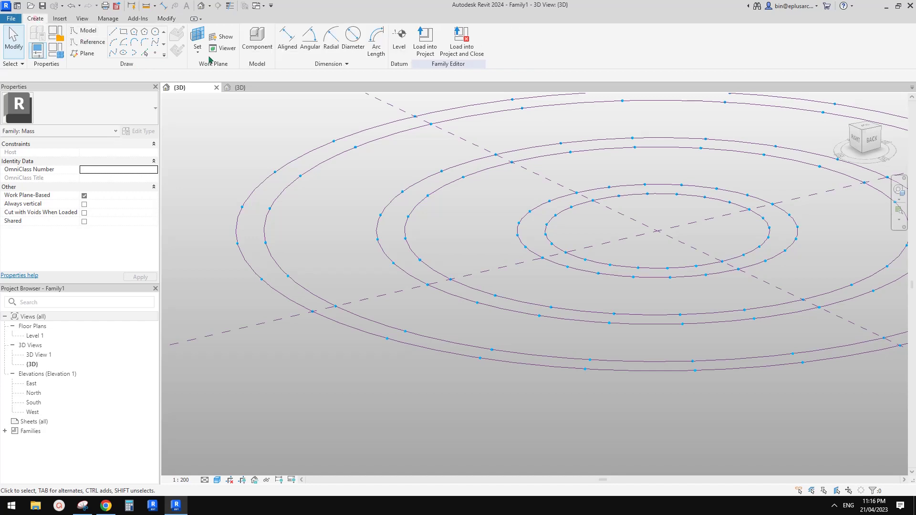
{"action": "left_click", "coordinate": [258, 38]}
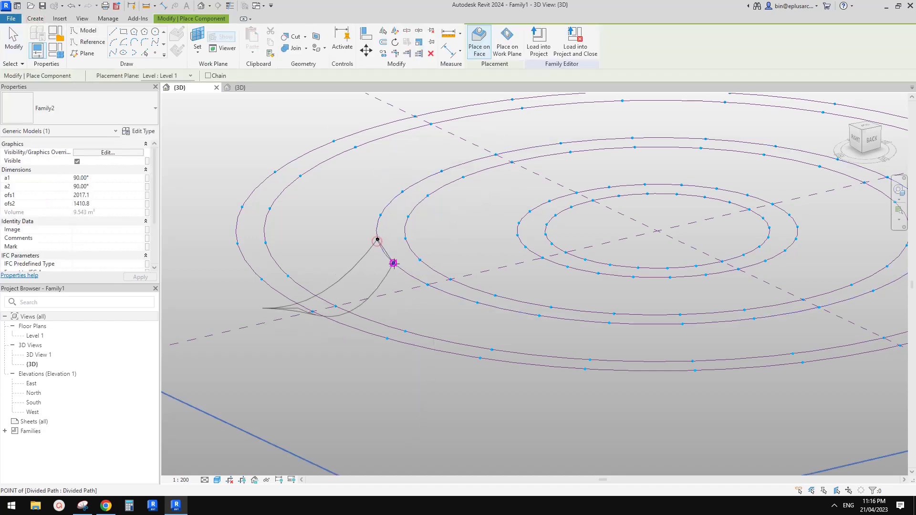
{"action": "left_click", "coordinate": [393, 263]}
{"action": "left_click", "coordinate": [587, 358]}
{"action": "middle_click_drag", "start_coordinate": [588, 358], "coordinate": [498, 255], "text": "shift"}
{"action": "key", "text": "Escape"}
{"action": "left_click", "coordinate": [473, 272]}
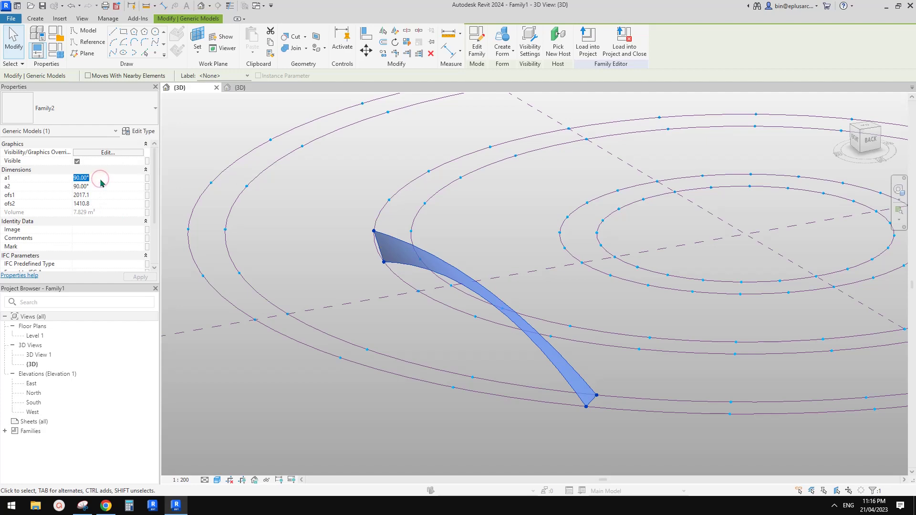
- Compare the blade at a 45° a1 angle with the paper-sculpture reference
{"action": "middle_click_drag", "start_coordinate": [286, 162], "coordinate": [267, 229], "text": "shift"}
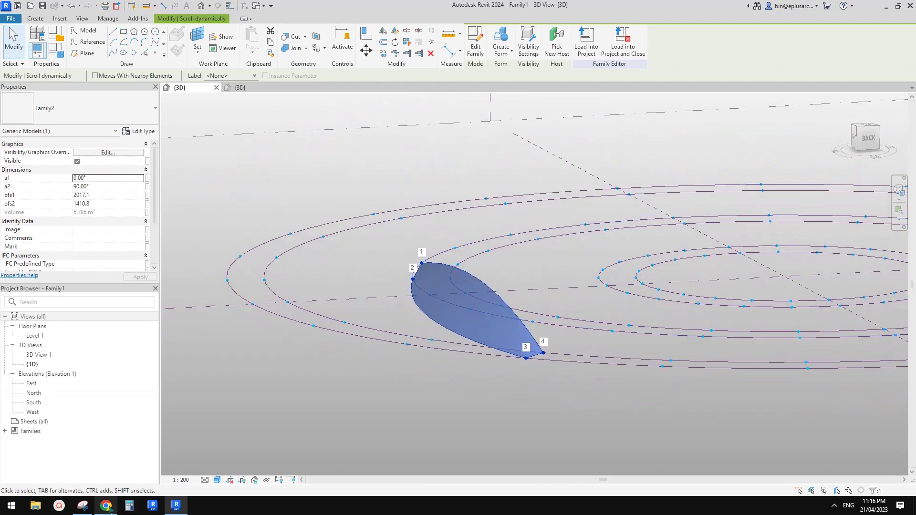
{"action": "left_click", "coordinate": [106, 506]}
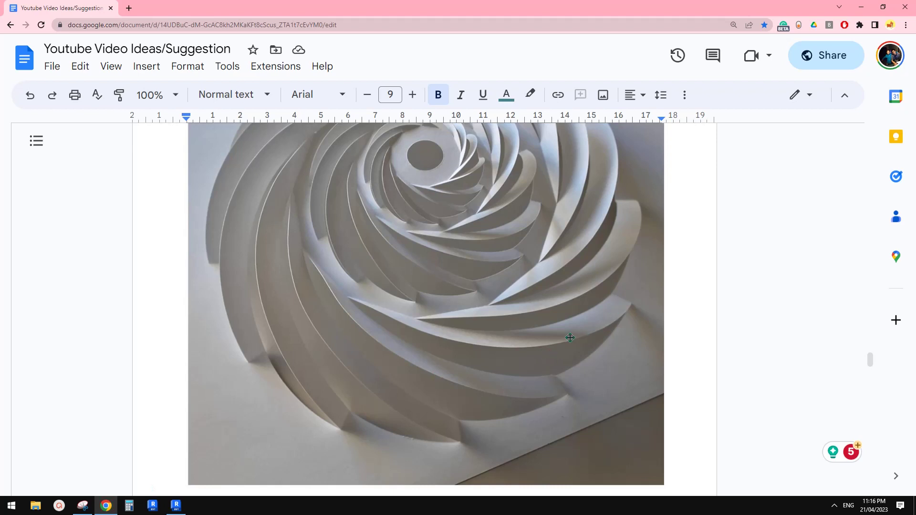
{"action": "left_click", "coordinate": [183, 509]}
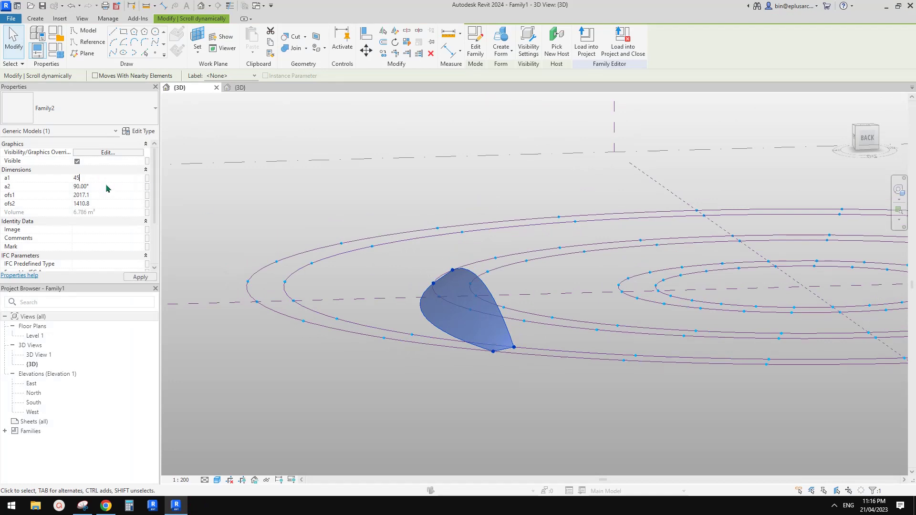
{"action": "middle_click_drag", "start_coordinate": [364, 224], "coordinate": [375, 258], "text": "shift"}
{"action": "scroll", "coordinate": [103, 236], "scroll_direction": "down", "scroll_amount": 4}
- Flip the blade and check it against the reference image
{"action": "left_click", "coordinate": [77, 238]}
{"action": "middle_click_drag", "start_coordinate": [282, 164], "coordinate": [334, 237], "text": "shift"}
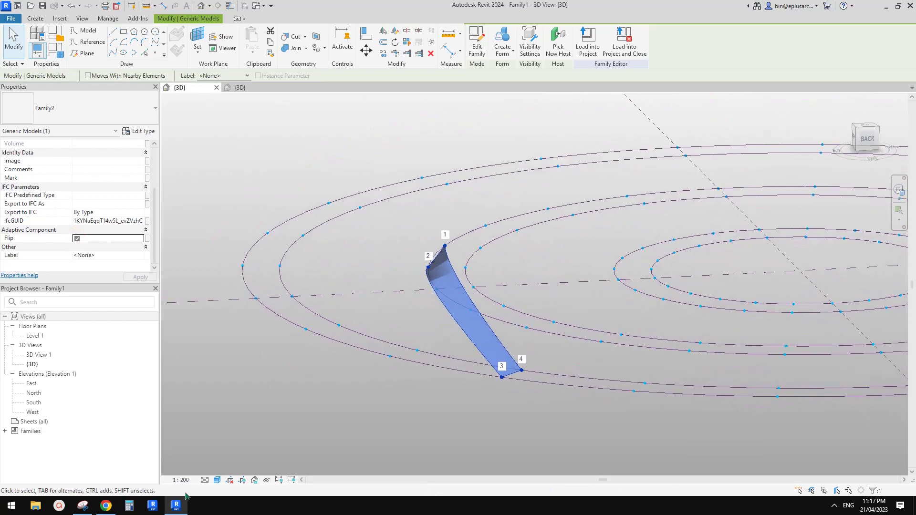
{"action": "left_click", "coordinate": [107, 507]}
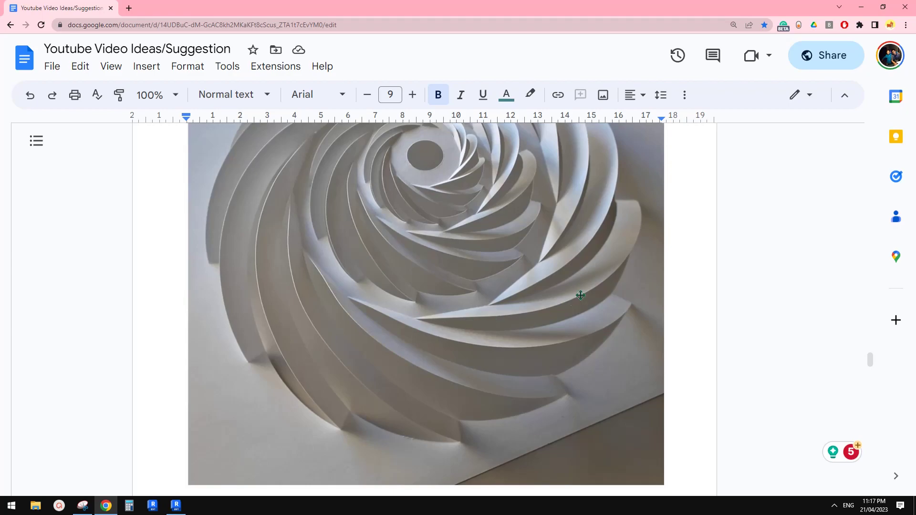
{"action": "left_click", "coordinate": [176, 504]}
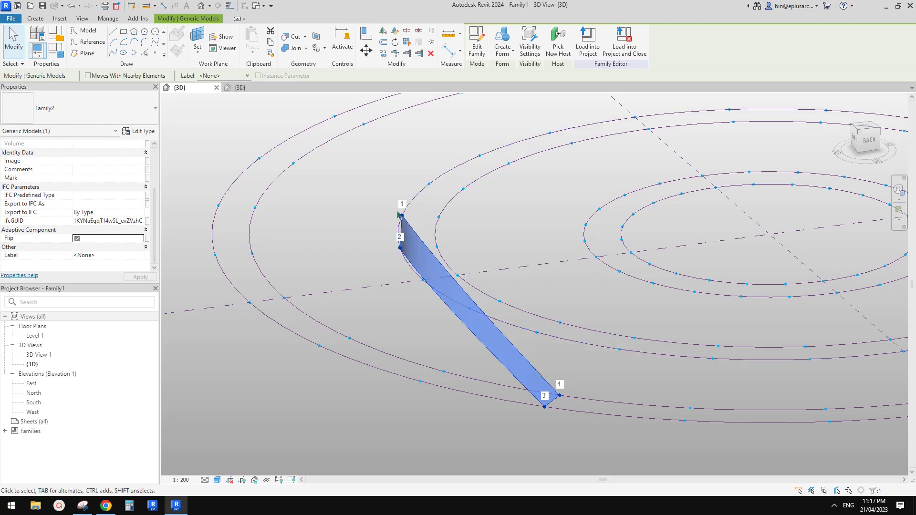
- Review the flipped blade against the reference once more, then delete it
{"action": "middle_click_drag", "start_coordinate": [415, 271], "coordinate": [432, 303], "text": "shift"}
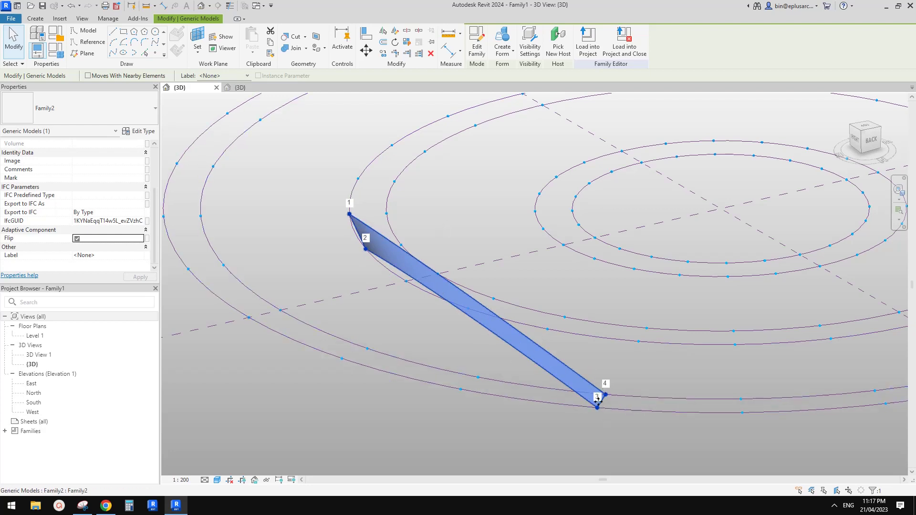
{"action": "left_click", "coordinate": [106, 507]}
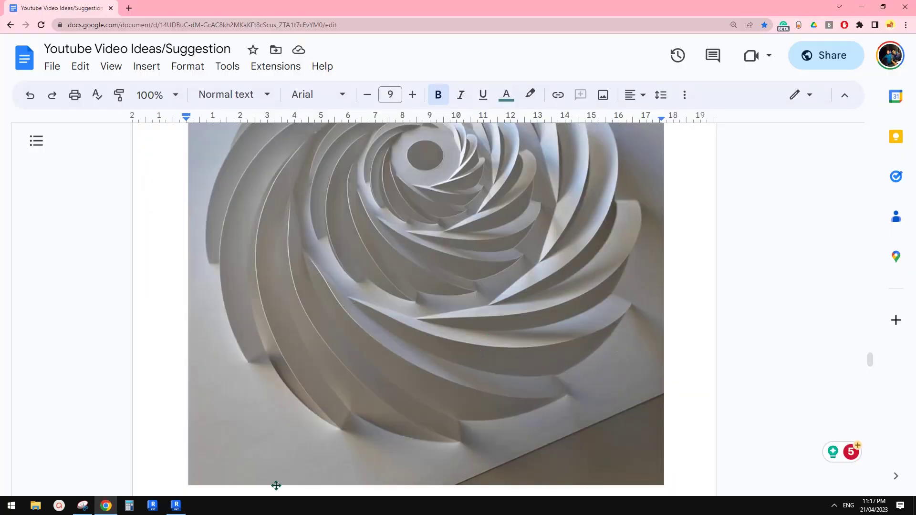
{"action": "left_click", "coordinate": [176, 507]}
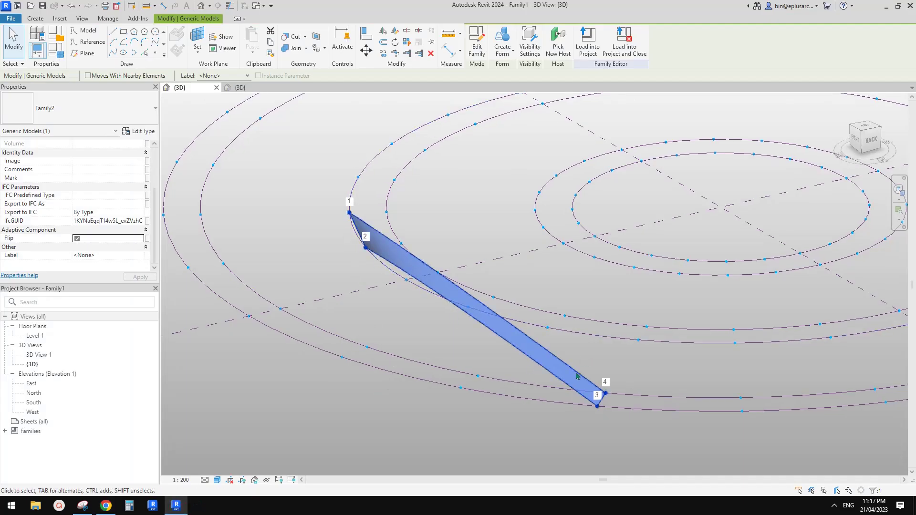
{"action": "key", "text": "Delete"}
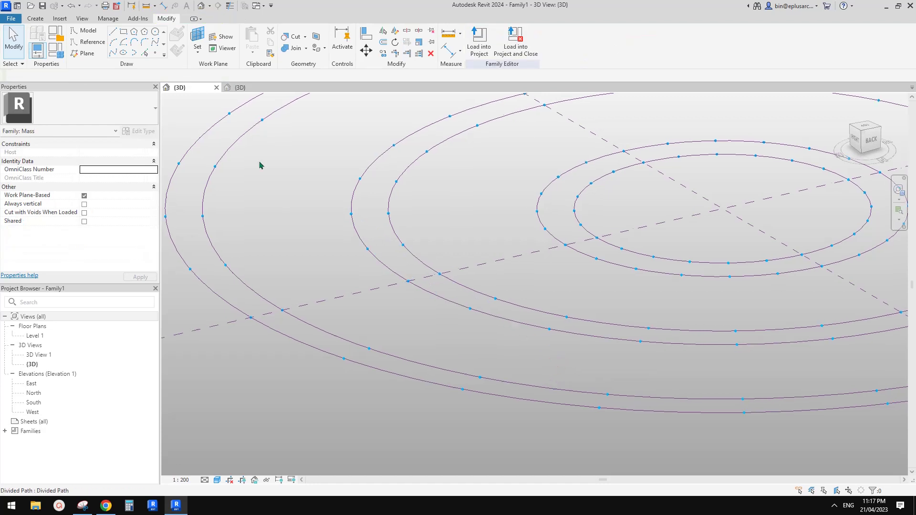
- Place a trial four-point Family2 blade on the divided circles, then delete it
{"action": "left_click", "coordinate": [35, 18]}
{"action": "left_click", "coordinate": [257, 40]}
{"action": "left_click", "coordinate": [351, 214]}
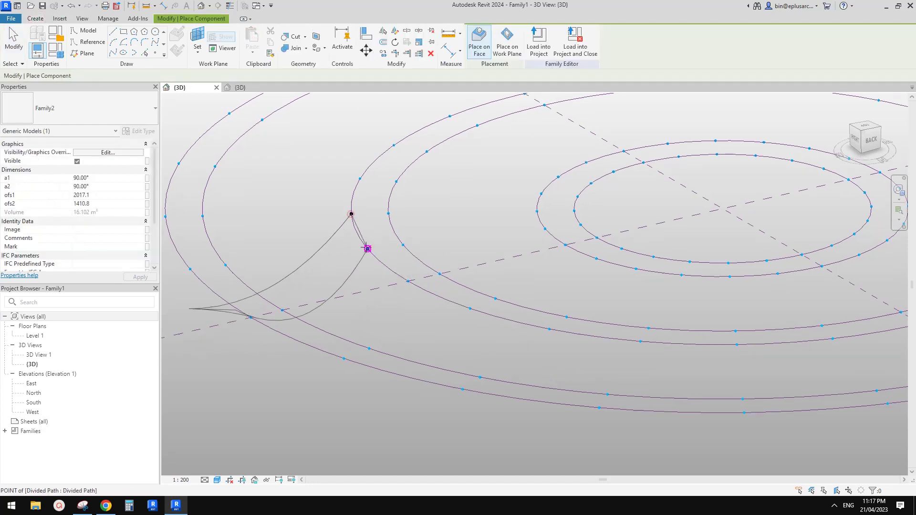
{"action": "left_click", "coordinate": [367, 248]}
{"action": "left_click", "coordinate": [599, 408]}
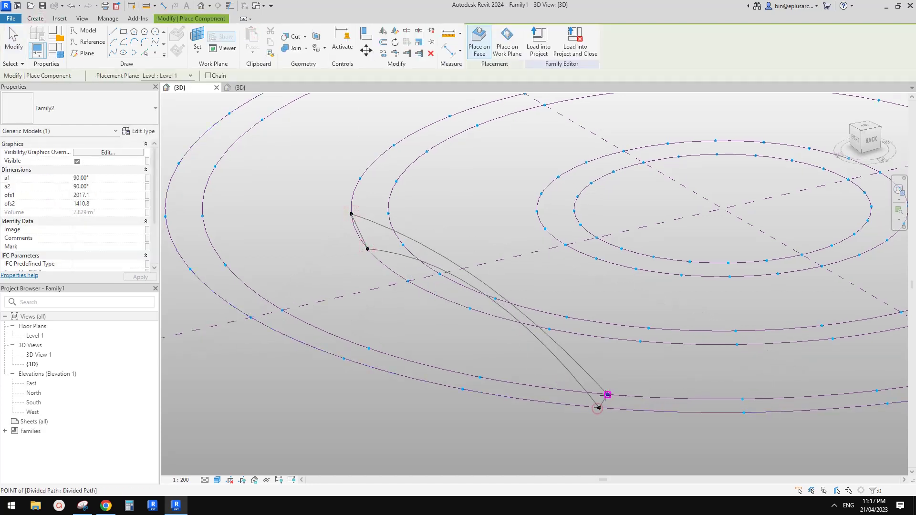
{"action": "left_click", "coordinate": [607, 395]}
{"action": "key", "text": "Escape"}
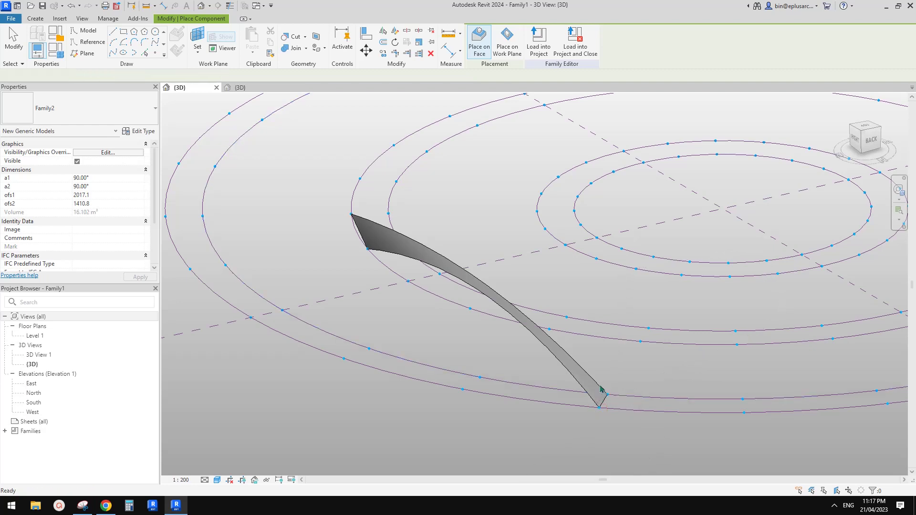
{"action": "left_click", "coordinate": [598, 385]}
{"action": "key", "text": "Delete"}
- Place a new twisted Family2 blade spanning the middle to outer circle and select it
{"action": "left_click", "coordinate": [35, 18]}
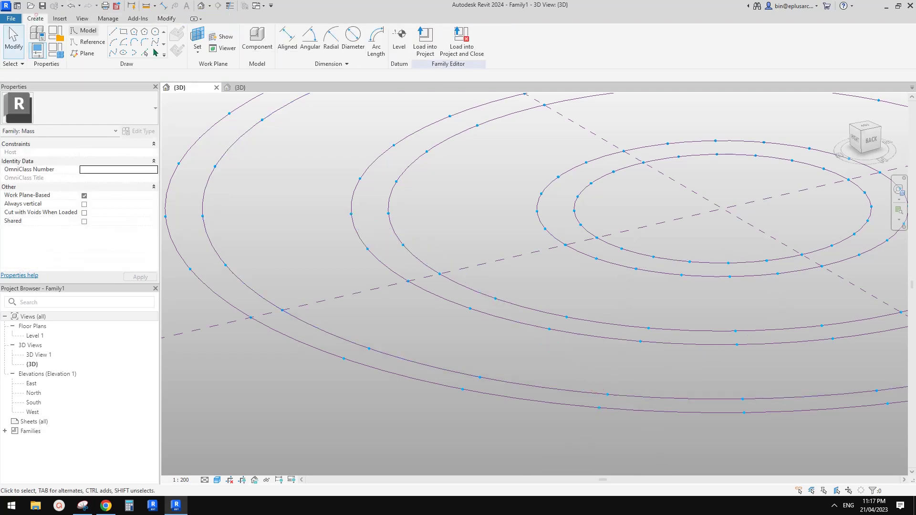
{"action": "left_click", "coordinate": [256, 39]}
{"action": "left_click", "coordinate": [352, 214]}
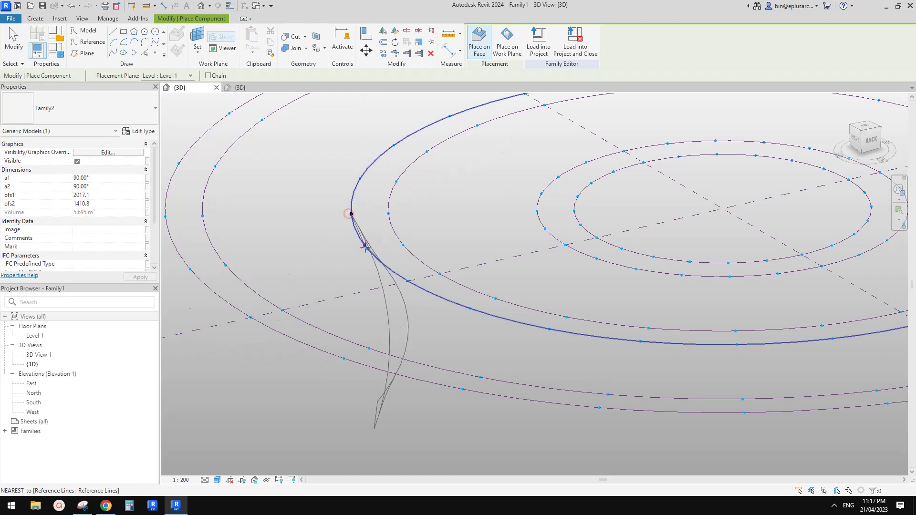
{"action": "left_click", "coordinate": [367, 248]}
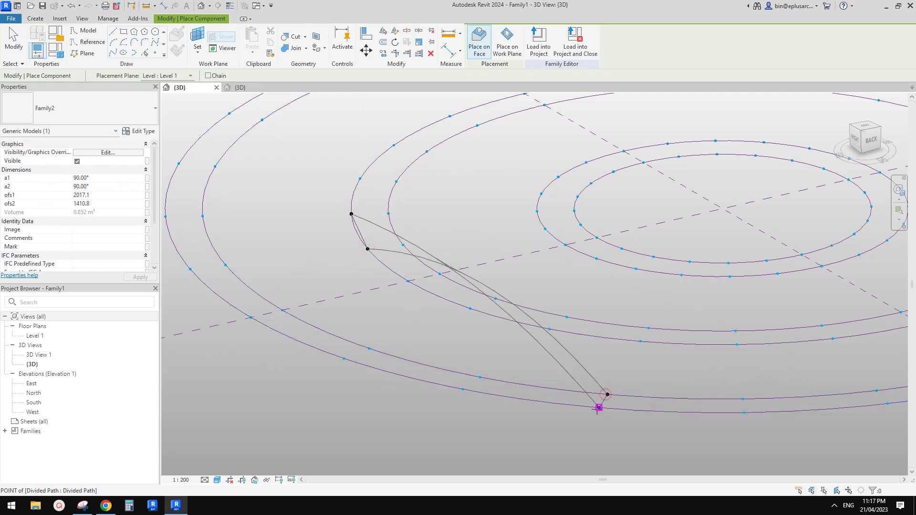
{"action": "left_click", "coordinate": [597, 409]}
{"action": "key", "text": "Escape"}
{"action": "middle_click_drag", "start_coordinate": [591, 415], "coordinate": [448, 323], "text": "shift"}
{"action": "left_click", "coordinate": [500, 334]}
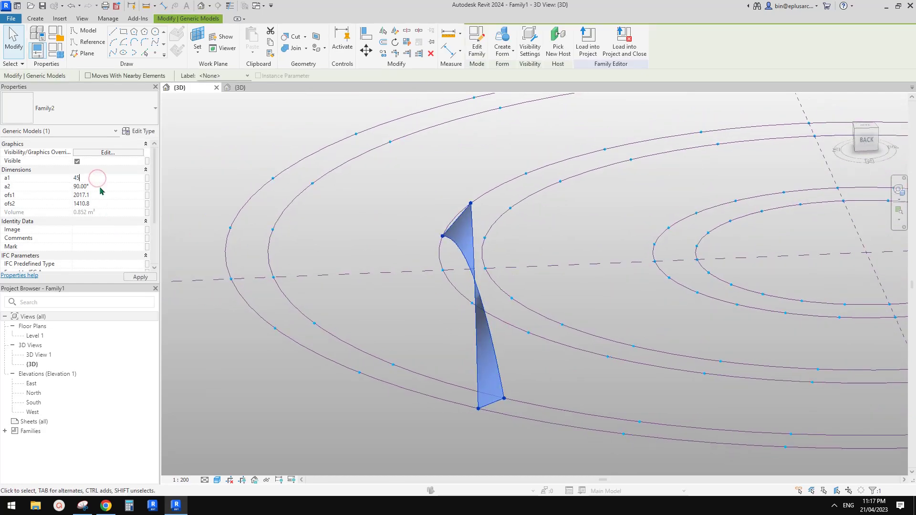
- Set the blade's a1 and a2 angles to 45° and flip it, then inspect it
{"action": "middle_click_drag", "start_coordinate": [382, 223], "coordinate": [355, 194], "text": "shift"}
{"action": "scroll", "coordinate": [114, 254], "scroll_direction": "down", "scroll_amount": 3}
{"action": "left_click", "coordinate": [77, 238]}
{"action": "middle_click_drag", "start_coordinate": [381, 224], "coordinate": [422, 269], "text": "shift"}
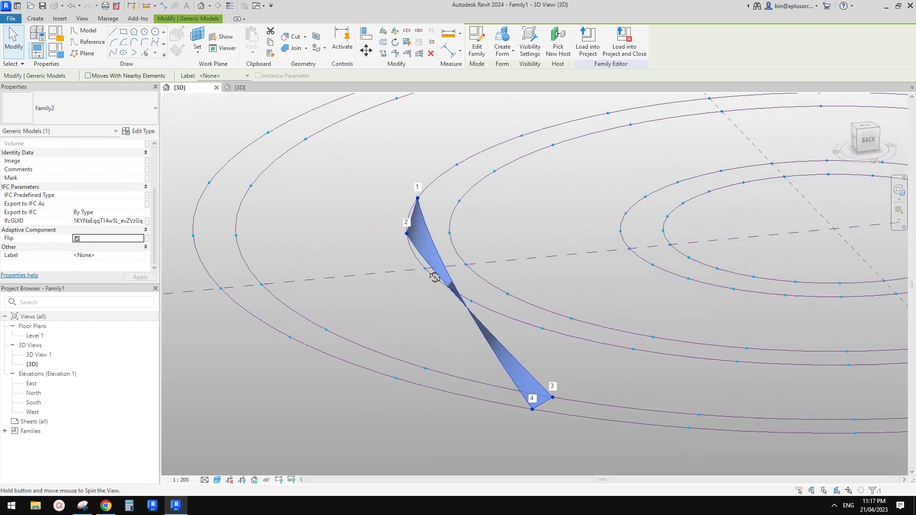
{"action": "left_click", "coordinate": [108, 508]}
{"action": "left_click", "coordinate": [176, 508]}
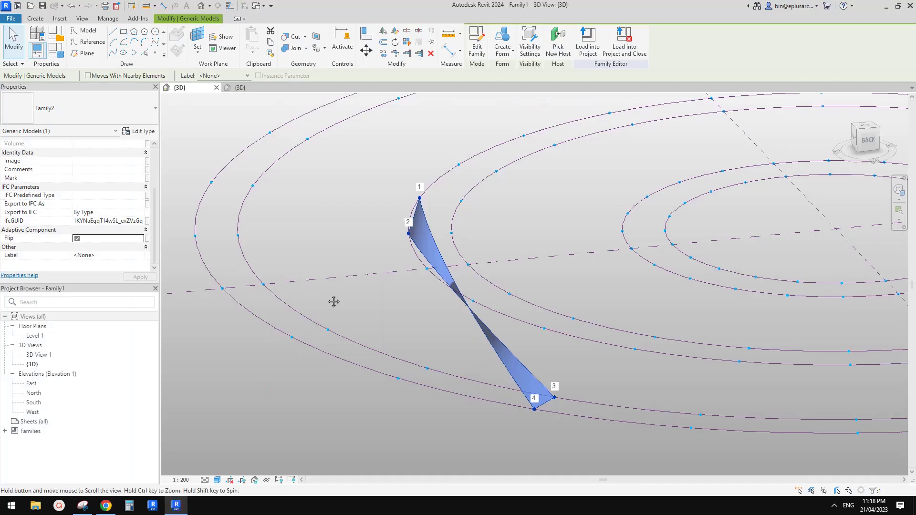
{"action": "left_click", "coordinate": [31, 9]}
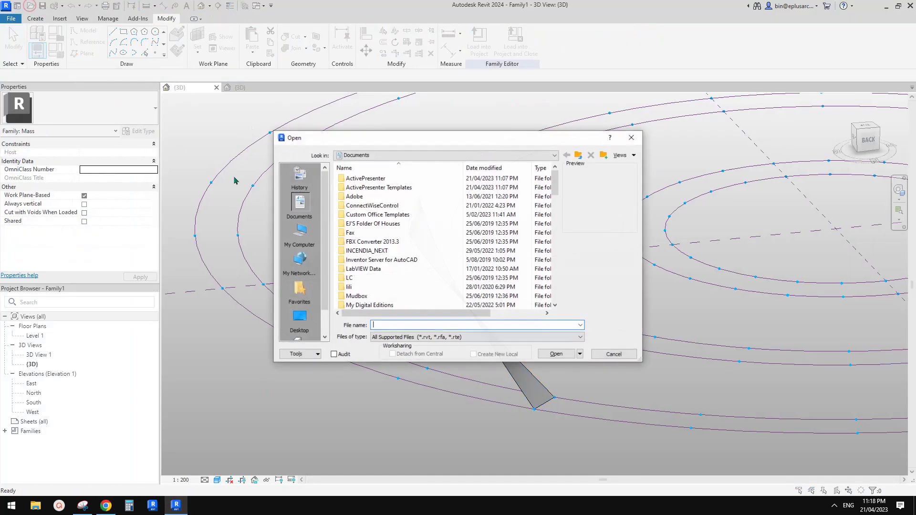
{"action": "key", "text": "Escape"}
{"action": "left_click", "coordinate": [11, 19]}
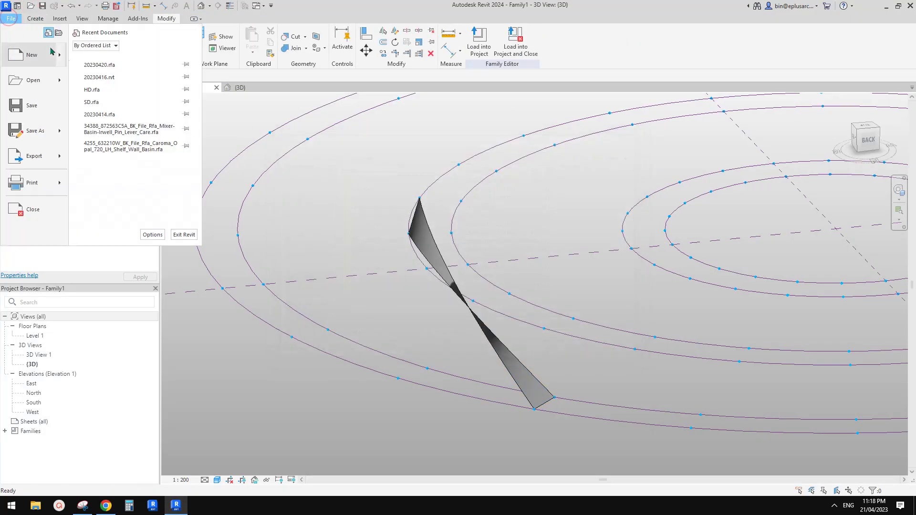
{"action": "left_click", "coordinate": [17, 6]}
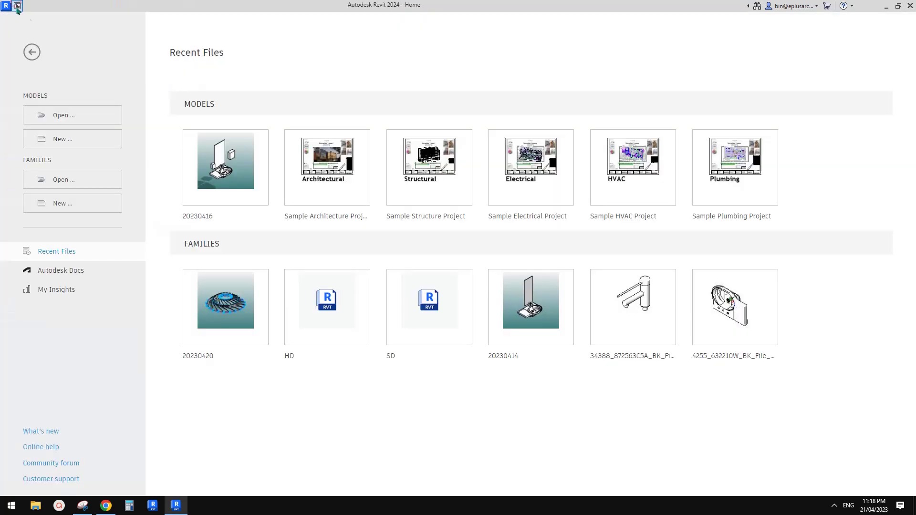
{"action": "left_click", "coordinate": [238, 316]}
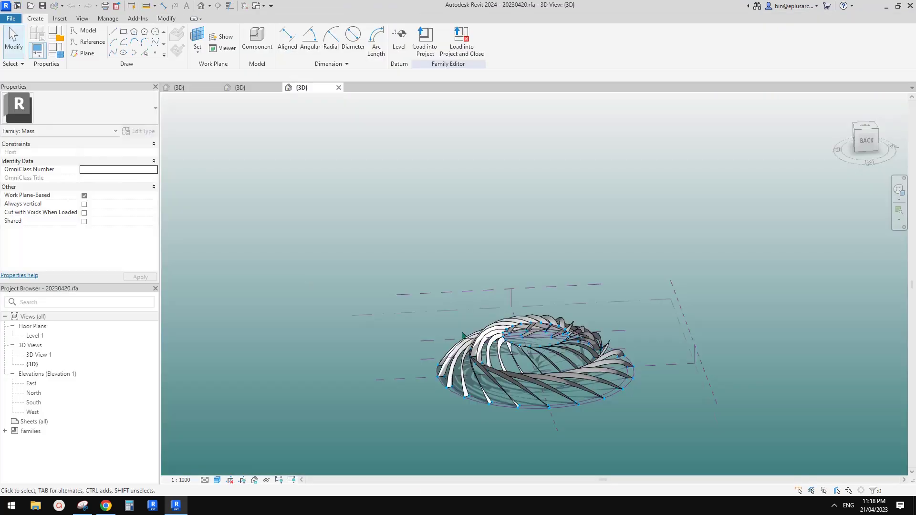
{"action": "middle_click_drag", "start_coordinate": [460, 337], "coordinate": [396, 342], "text": "shift"}
{"action": "scroll", "coordinate": [519, 408], "scroll_direction": "up", "scroll_amount": 4}
{"action": "left_click", "coordinate": [518, 408]}
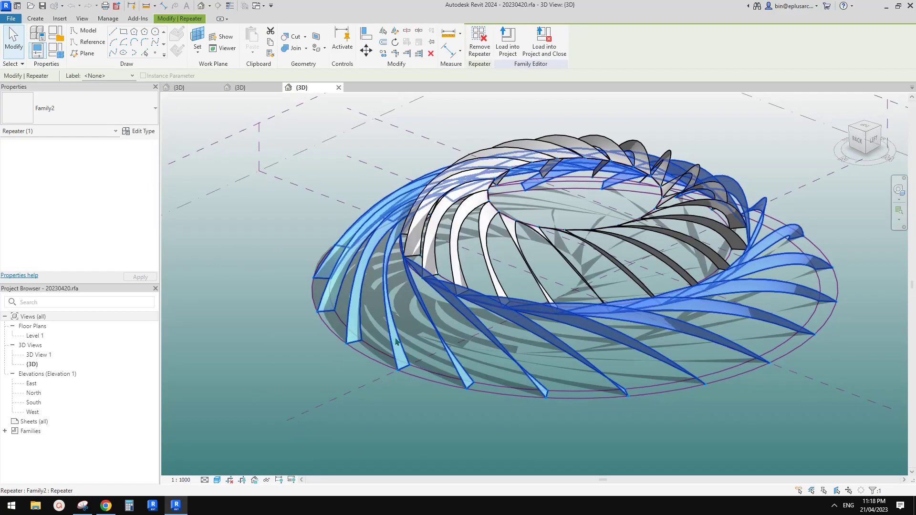
{"action": "key", "text": "Tab"}
{"action": "left_click", "coordinate": [395, 335]}
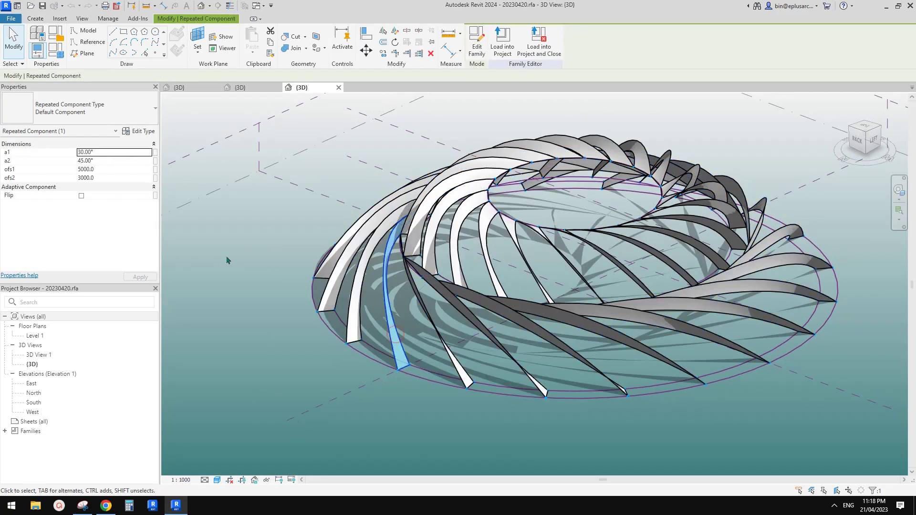
{"action": "middle_click_drag", "start_coordinate": [383, 288], "coordinate": [448, 319], "text": "shift"}
{"action": "left_click", "coordinate": [456, 316]}
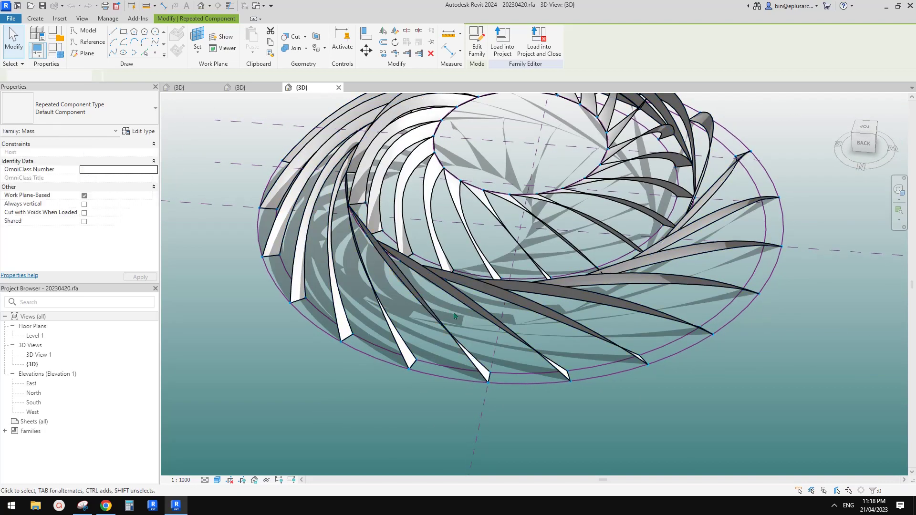
{"action": "left_click", "coordinate": [443, 189]}
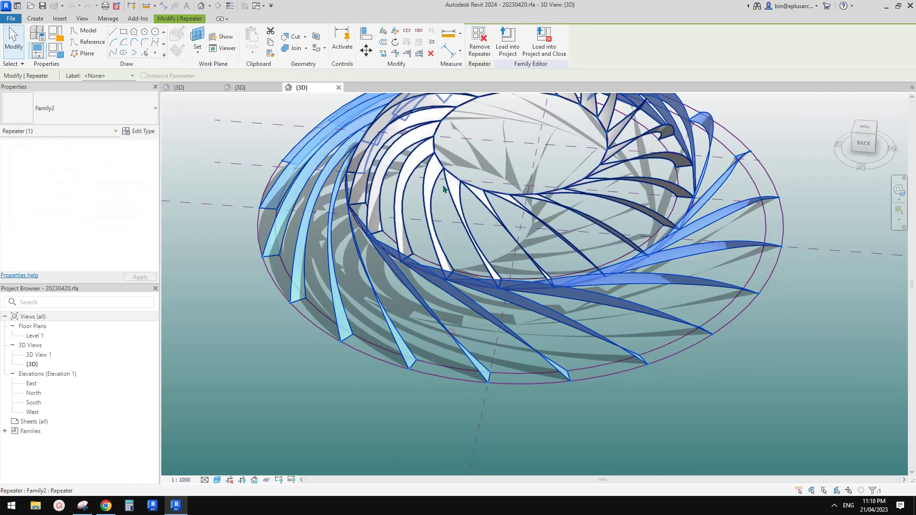
{"action": "left_click", "coordinate": [479, 40]}
{"action": "left_click", "coordinate": [442, 337]}
{"action": "scroll", "coordinate": [443, 338], "scroll_direction": "up", "scroll_amount": 1}
{"action": "middle_click_drag", "start_coordinate": [442, 338], "coordinate": [448, 339], "text": "shift"}
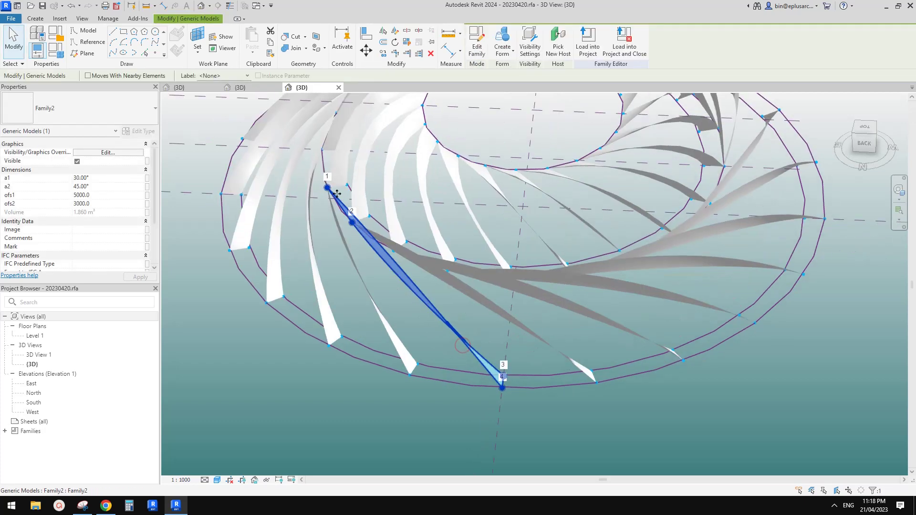
{"action": "scroll", "coordinate": [357, 226], "scroll_direction": "up", "scroll_amount": 2}
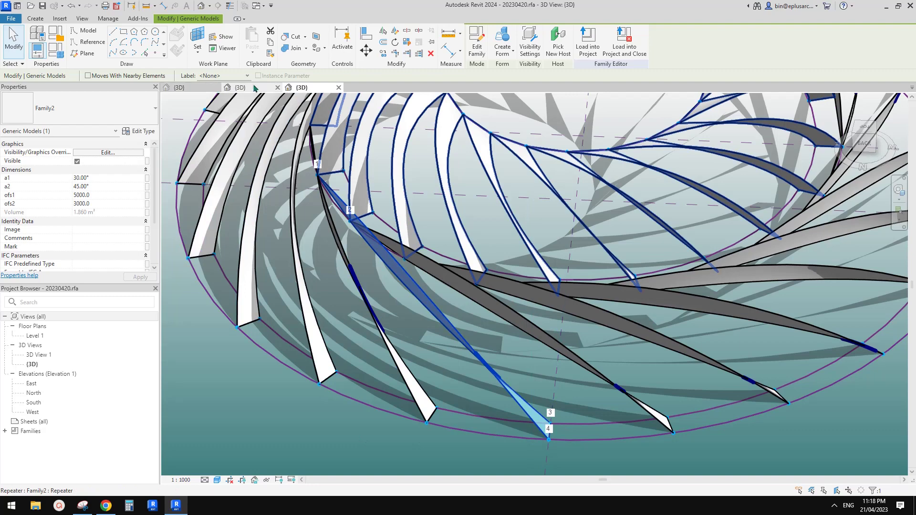
{"action": "left_click", "coordinate": [338, 88]}
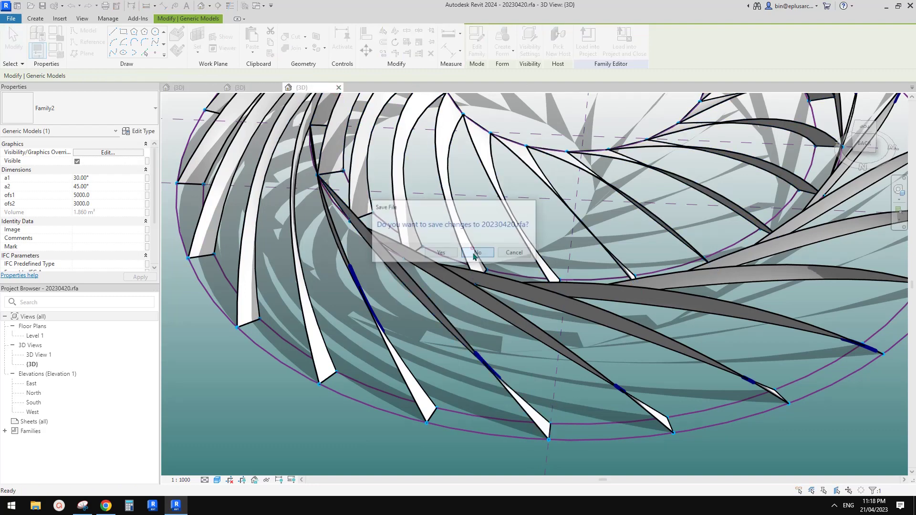
{"action": "left_click", "coordinate": [478, 253]}
{"action": "left_click", "coordinate": [515, 370]}
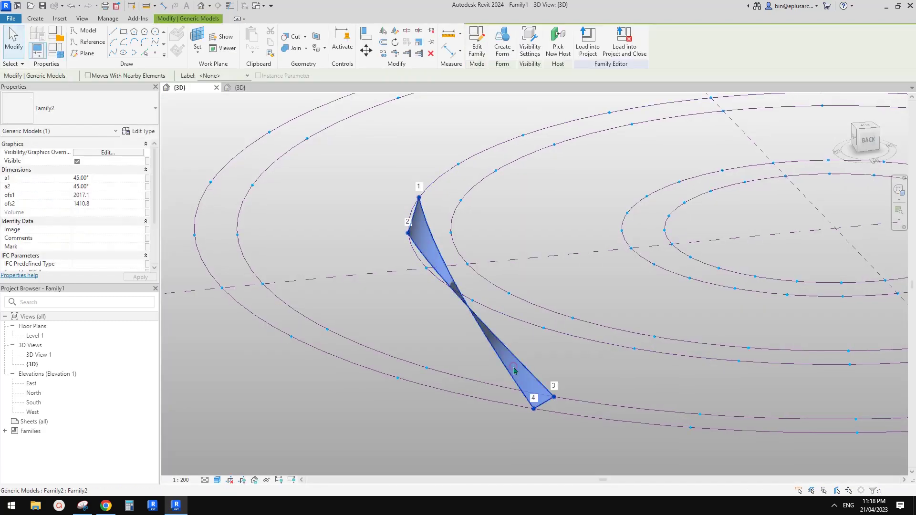
- Set the blade's angles in Properties to a1 30° and a2 20°
{"action": "middle_click_drag", "start_coordinate": [515, 370], "coordinate": [479, 288], "text": "shift"}
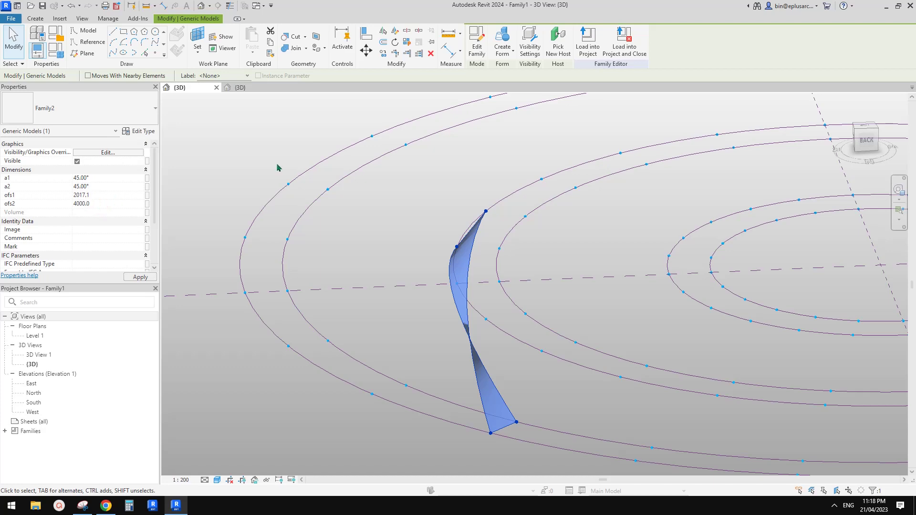
{"action": "scroll", "coordinate": [348, 181], "scroll_direction": "down", "scroll_amount": 1}
{"action": "middle_click_drag", "start_coordinate": [384, 235], "coordinate": [177, 187], "text": "shift"}
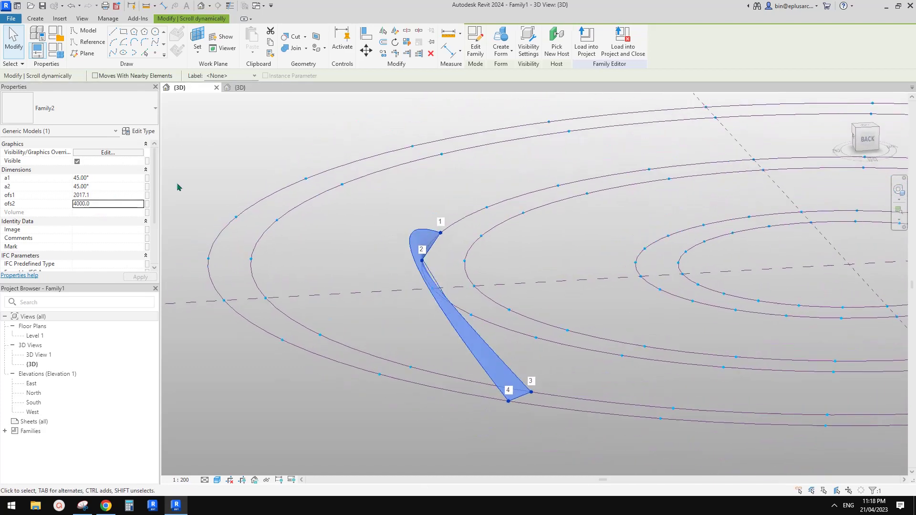
{"action": "left_click", "coordinate": [105, 178]}
{"action": "type", "text": "30"}
{"action": "key", "text": "Return"}
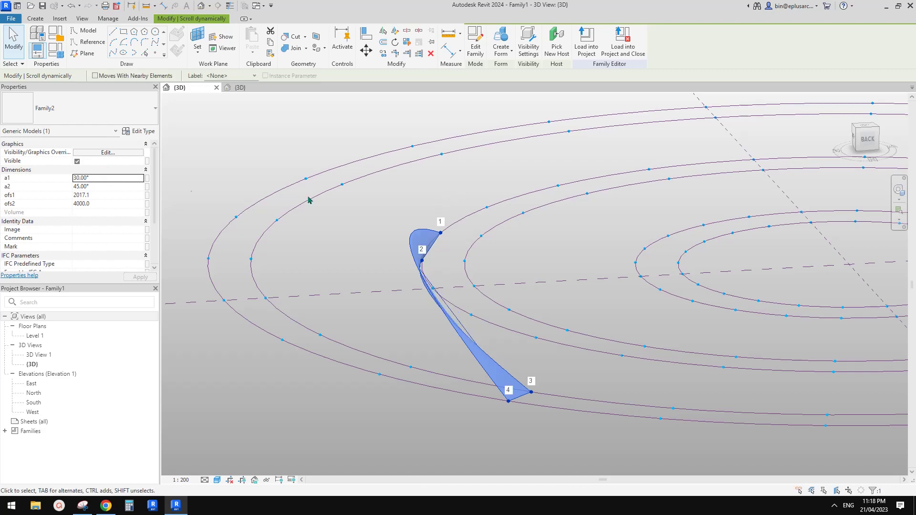
{"action": "left_click", "coordinate": [100, 180]}
{"action": "left_click", "coordinate": [110, 186]}
{"action": "type", "text": "30"}
{"action": "key", "text": "Return"}
{"action": "middle_click_drag", "start_coordinate": [280, 186], "coordinate": [415, 303], "text": "shift"}
{"action": "left_click", "coordinate": [379, 208]}
- Widen the blade into a curved fin with ofs2 6000 and ofs1 4000
{"action": "left_click", "coordinate": [420, 312]}
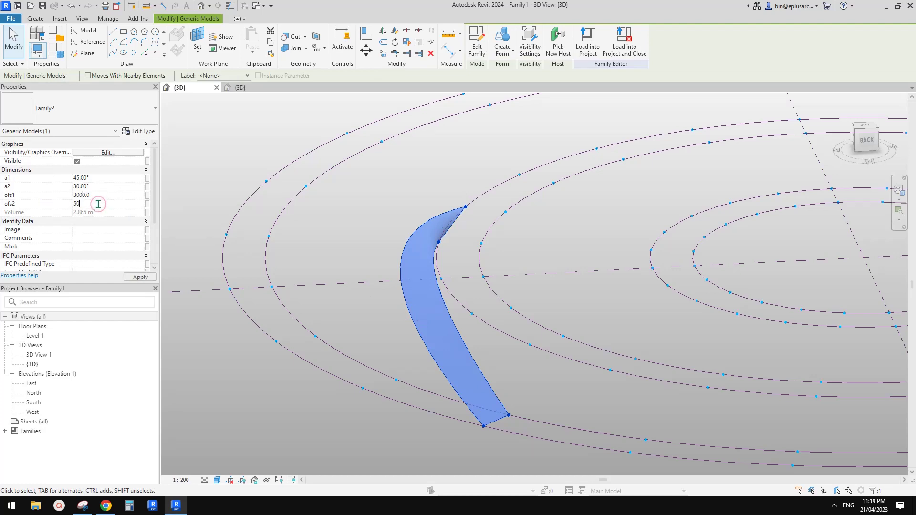
{"action": "key", "text": "Return"}
{"action": "middle_click_drag", "start_coordinate": [365, 187], "coordinate": [448, 277], "text": "shift"}
{"action": "left_click", "coordinate": [489, 278]}
{"action": "left_click", "coordinate": [434, 300]}
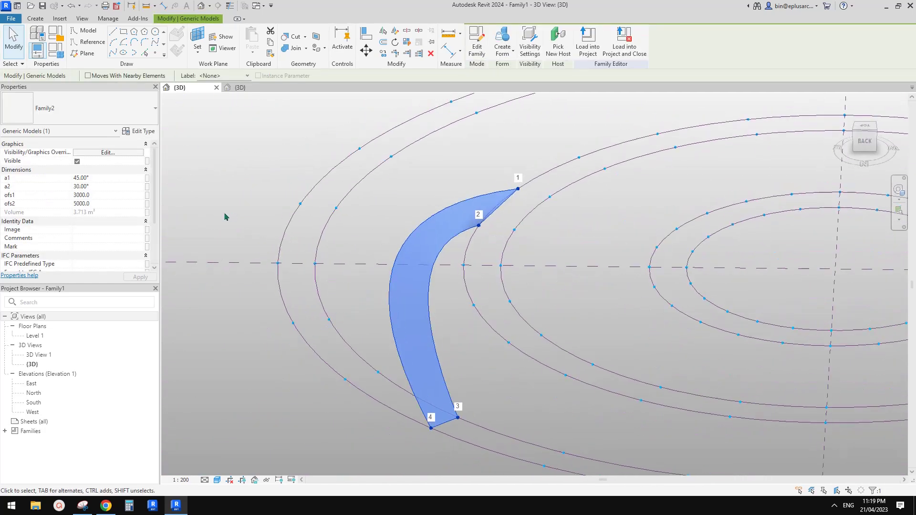
{"action": "key", "text": "Return"}
{"action": "left_click", "coordinate": [107, 196]}
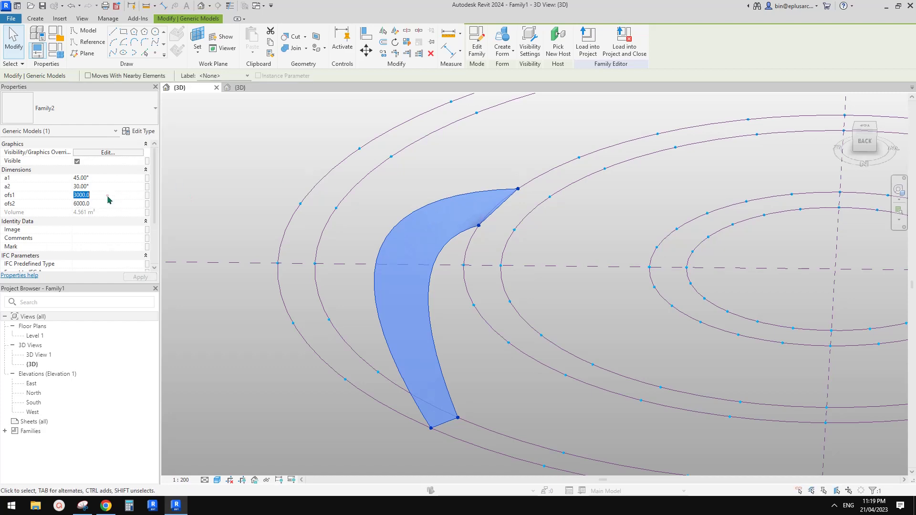
{"action": "middle_click_drag", "start_coordinate": [320, 181], "coordinate": [261, 179], "text": "shift"}
{"action": "middle_click_drag", "start_coordinate": [397, 179], "coordinate": [344, 260], "text": "shift"}
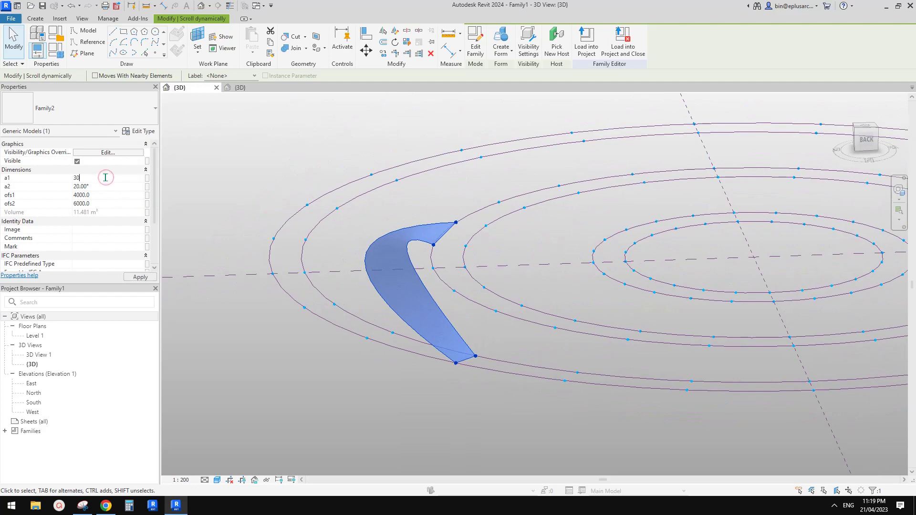
{"action": "middle_click_drag", "start_coordinate": [413, 199], "coordinate": [657, 332], "text": "shift"}
{"action": "left_click", "coordinate": [463, 234]}
{"action": "scroll", "coordinate": [467, 253], "scroll_direction": "down", "scroll_amount": 1}
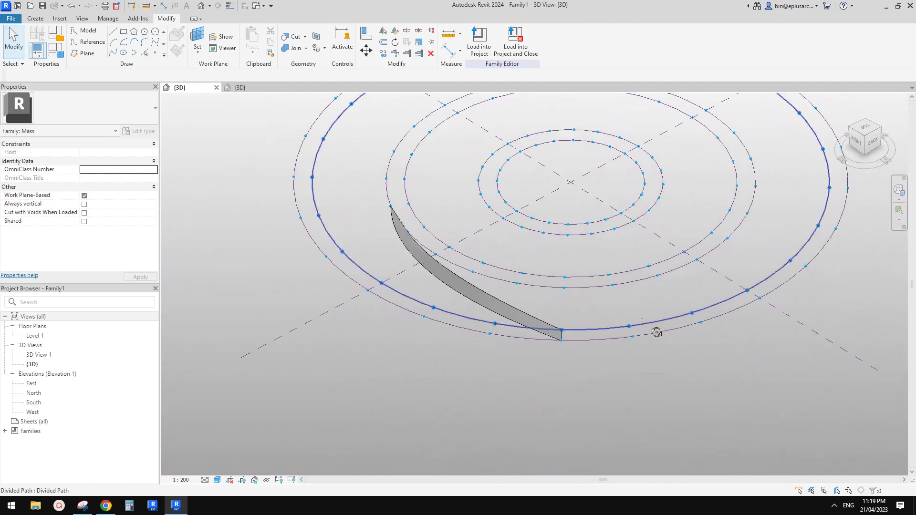
- Repeat the curved Family2 blade around all divided circle nodes and orbit to inspect the ring
{"action": "left_click", "coordinate": [468, 295]}
{"action": "middle_click_drag", "start_coordinate": [463, 288], "coordinate": [488, 294], "text": "shift"}
{"action": "left_click", "coordinate": [406, 44]}
{"action": "middle_click_drag", "start_coordinate": [536, 241], "coordinate": [703, 140], "text": "shift"}
{"action": "middle_click_drag", "start_coordinate": [531, 152], "coordinate": [486, 318], "text": "shift"}
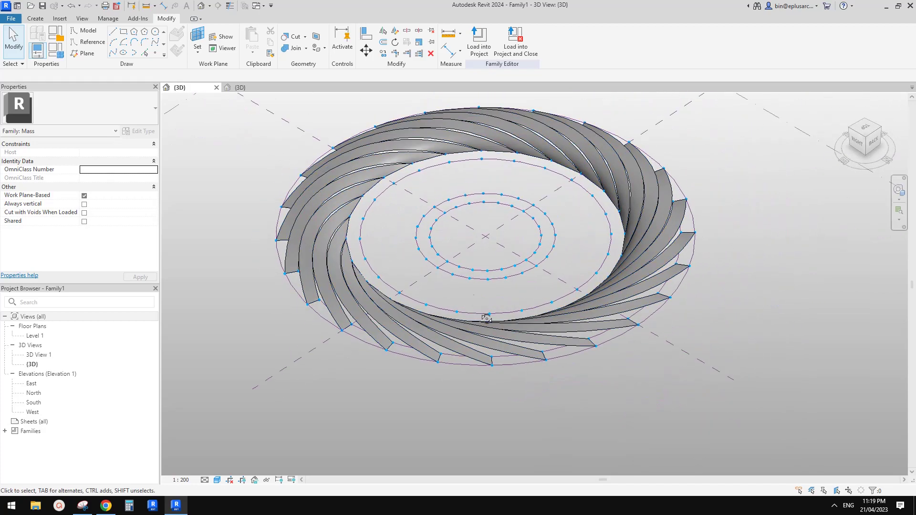
{"action": "middle_click_drag", "start_coordinate": [466, 208], "coordinate": [462, 227]}
{"action": "middle_click_drag", "start_coordinate": [613, 264], "coordinate": [468, 210], "text": "shift"}
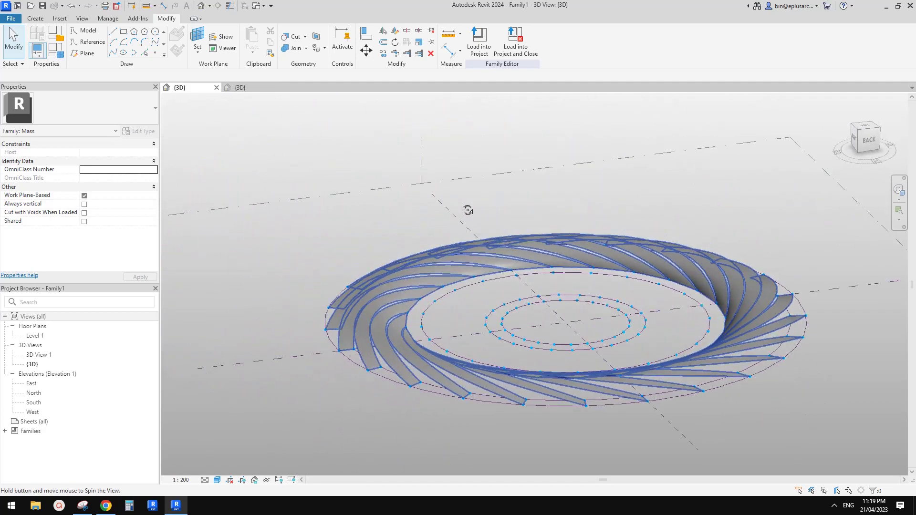
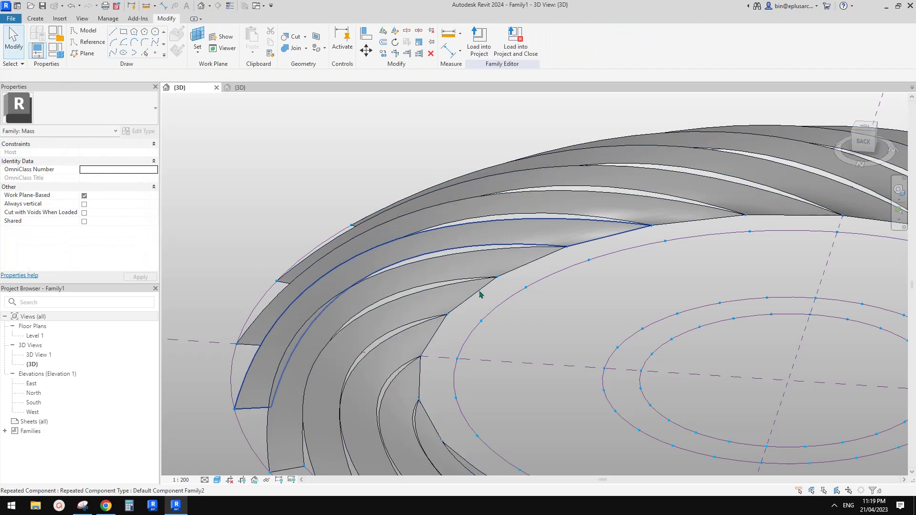
{"action": "key", "text": "Tab"}
{"action": "key", "text": "Tab"}
{"action": "key", "text": "Tab"}
{"action": "key", "text": "Tab"}
{"action": "key", "text": "Tab"}
{"action": "key", "text": "Tab"}
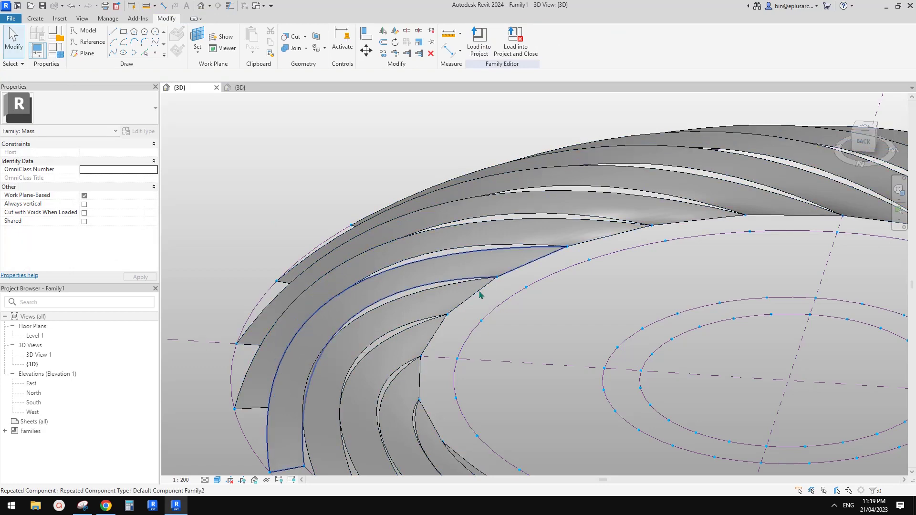
- Cycle through the overlapping elements to highlight the repeater and then the divided path curve
{"action": "key", "text": "Tab"}
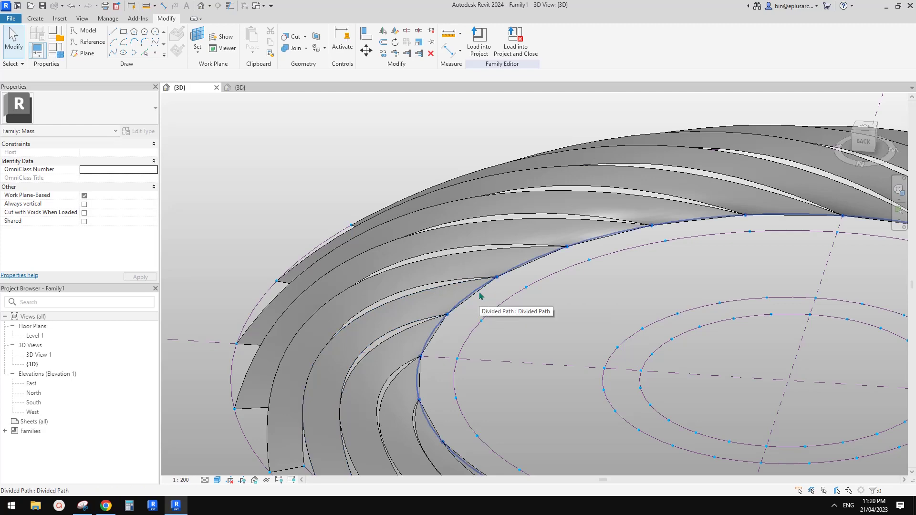
- Orbit out to see the whole blade ring and view the model from the back
{"action": "left_click", "coordinate": [481, 319]}
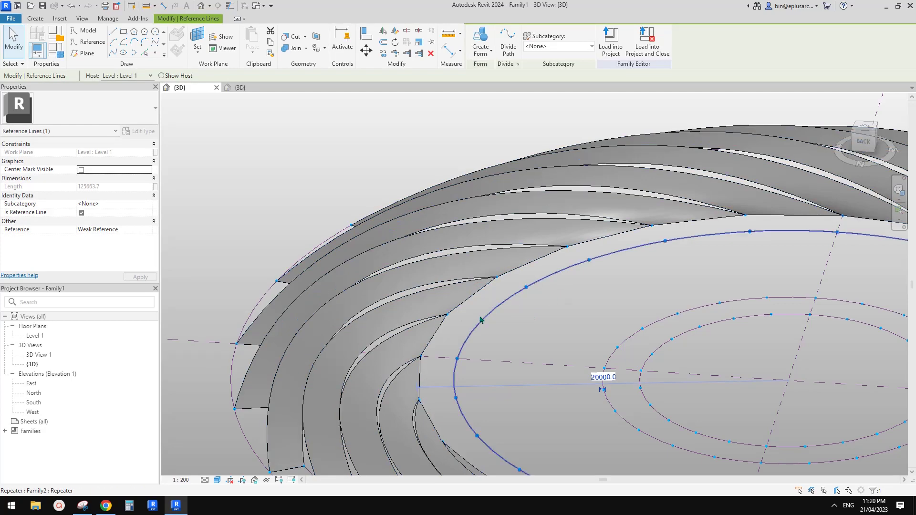
{"action": "scroll", "coordinate": [407, 283], "scroll_direction": "down", "scroll_amount": 5}
{"action": "middle_click_drag", "start_coordinate": [460, 280], "coordinate": [435, 219], "text": "shift"}
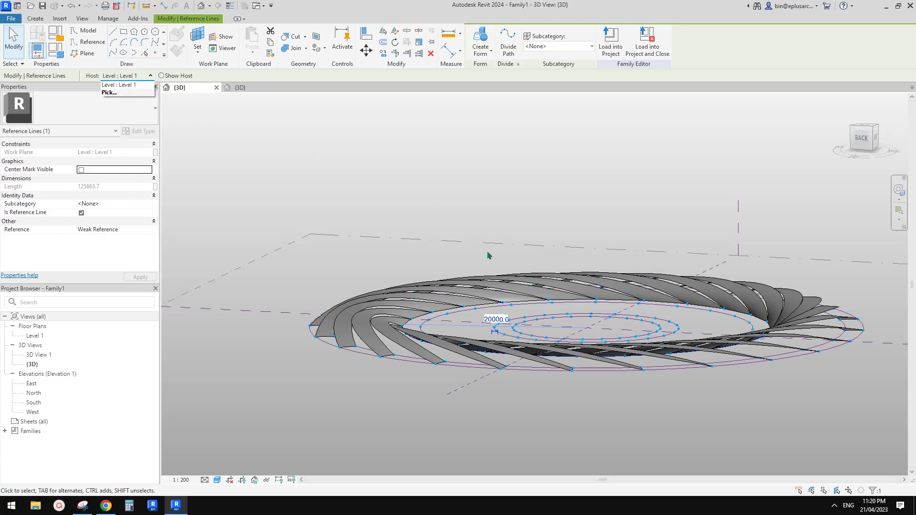
{"action": "scroll", "coordinate": [626, 248], "scroll_direction": "down", "scroll_amount": 2}
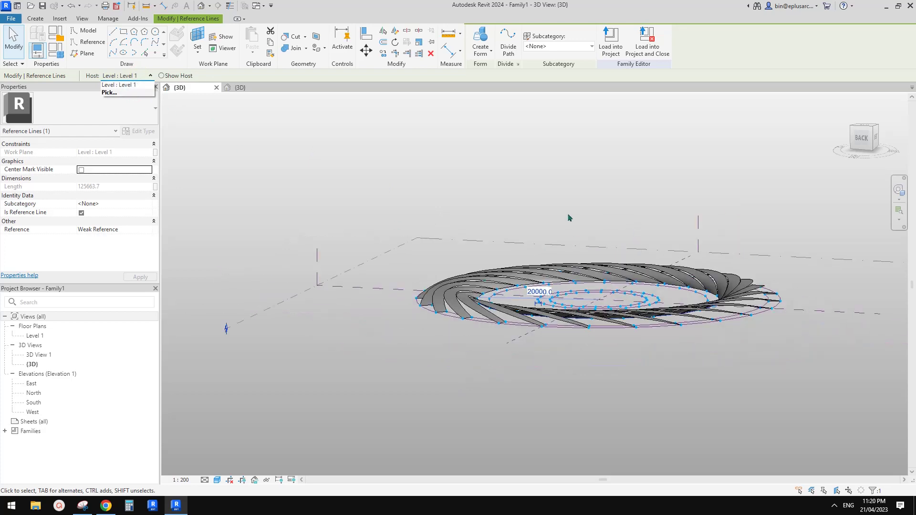
{"action": "left_click", "coordinate": [861, 138]}
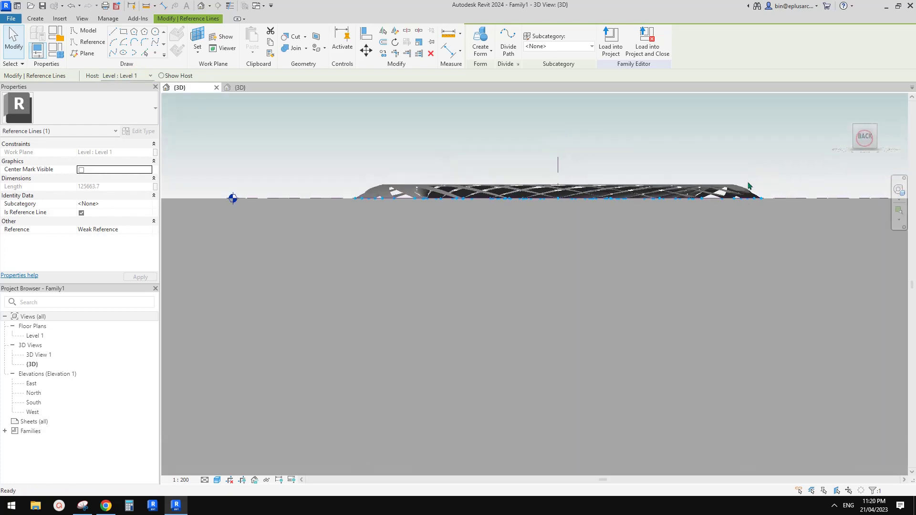
{"action": "left_click", "coordinate": [809, 275]}
- Copy Level 1 upward twice with CO to create two new levels above it
{"action": "left_click", "coordinate": [792, 285]}
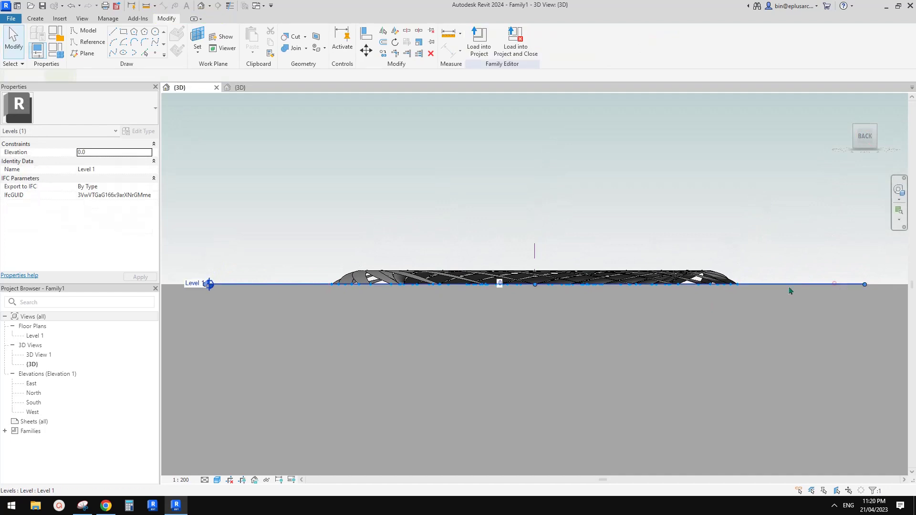
{"action": "key", "text": "c"}
{"action": "key", "text": "o"}
{"action": "left_click", "coordinate": [315, 289]}
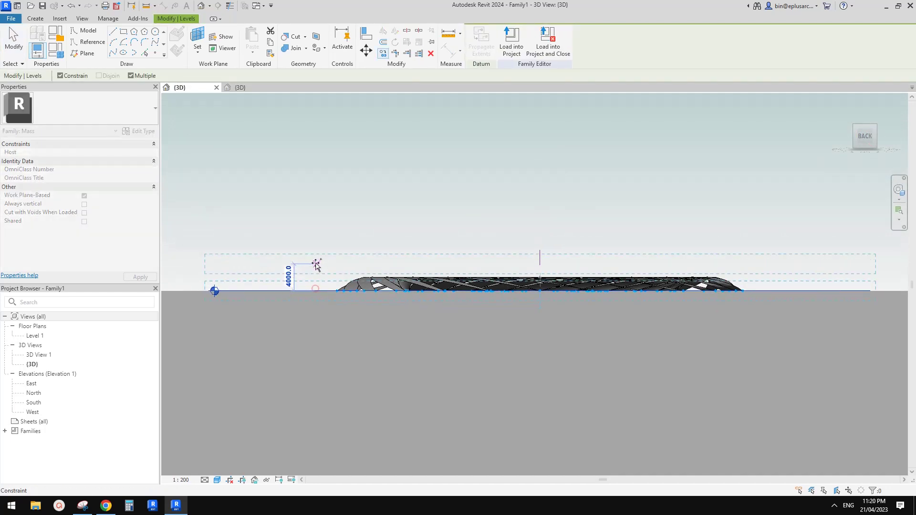
{"action": "left_click", "coordinate": [315, 264]}
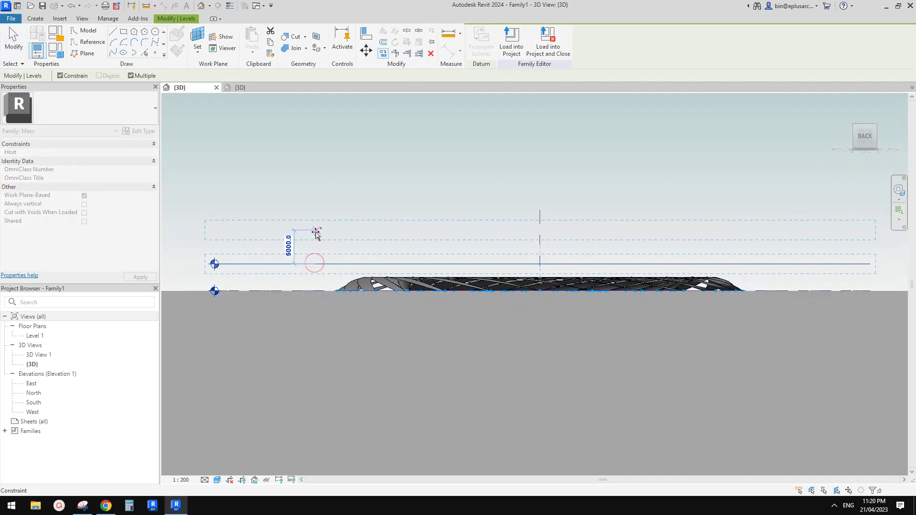
{"action": "left_click", "coordinate": [315, 237]}
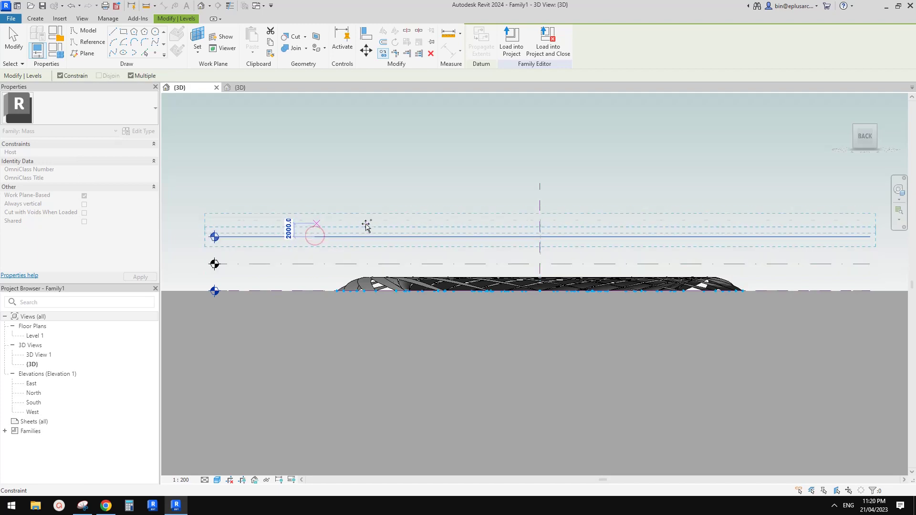
{"action": "key", "text": "Escape"}
{"action": "key", "text": "Escape"}
{"action": "middle_click_drag", "start_coordinate": [469, 237], "coordinate": [478, 290], "text": "shift"}
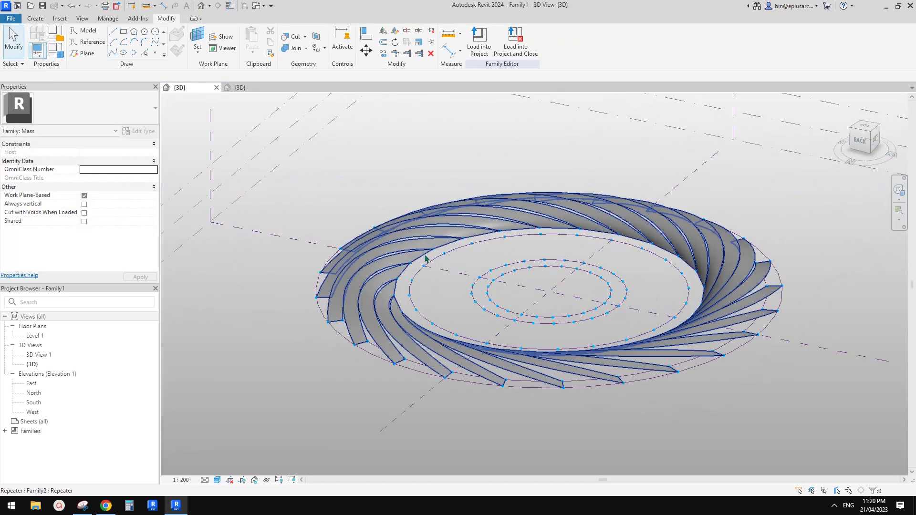
{"action": "scroll", "coordinate": [426, 258], "scroll_direction": "up", "scroll_amount": 6}
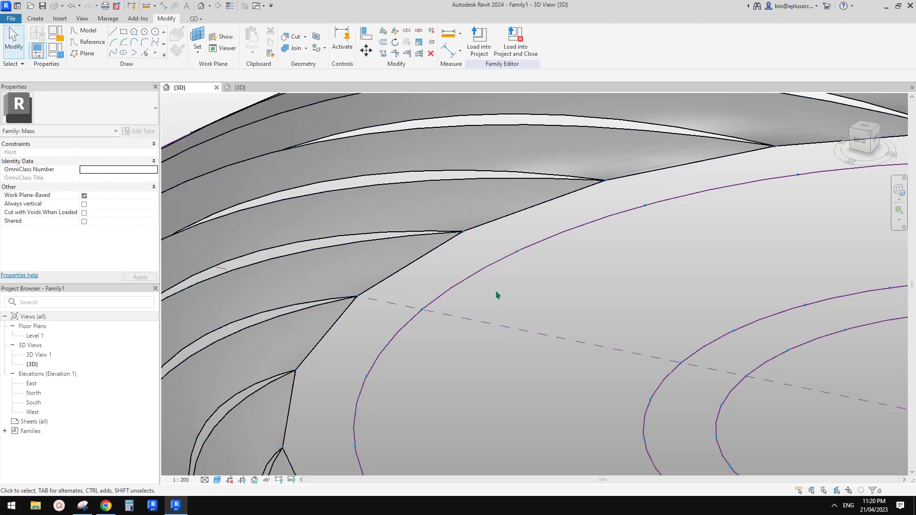
- Filter the crossing selection to reference lines and host the inner circle on Level 2
{"action": "left_click_drag", "start_coordinate": [502, 291], "coordinate": [432, 237]}
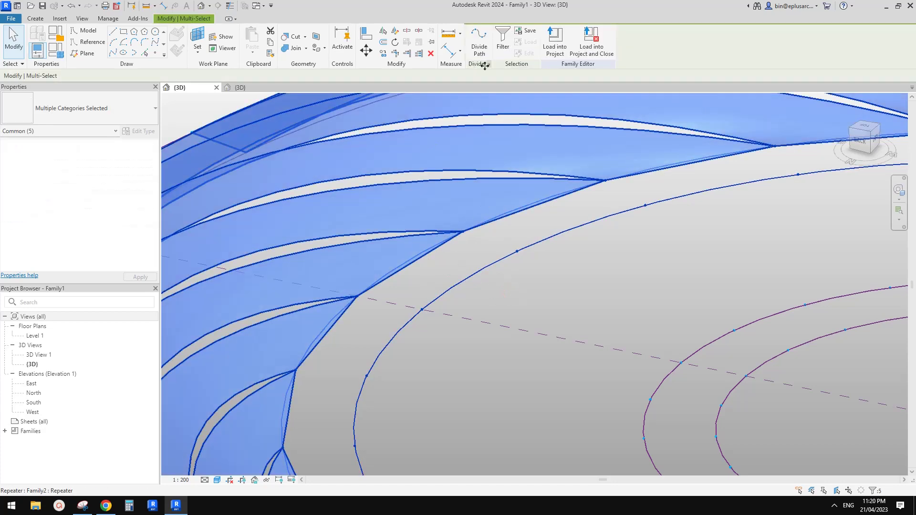
{"action": "left_click", "coordinate": [501, 43]}
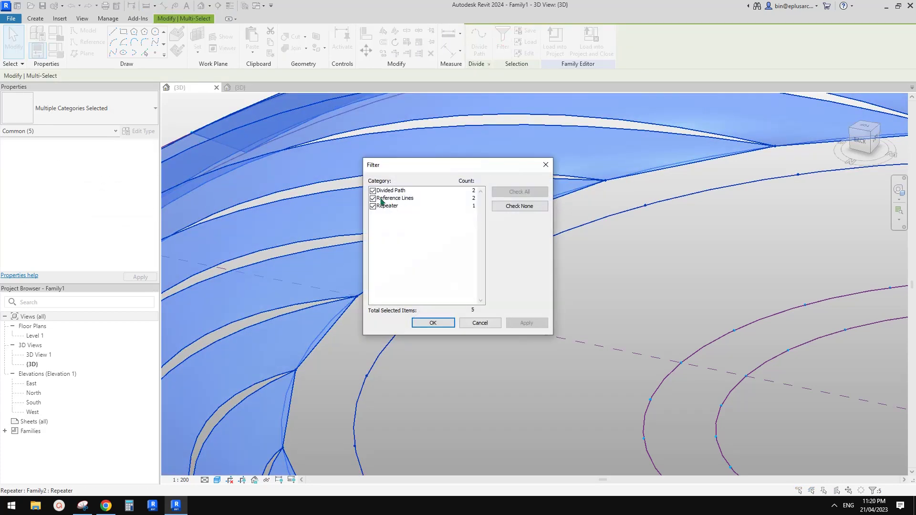
{"action": "left_click", "coordinate": [372, 206]}
{"action": "left_click", "coordinate": [373, 191]}
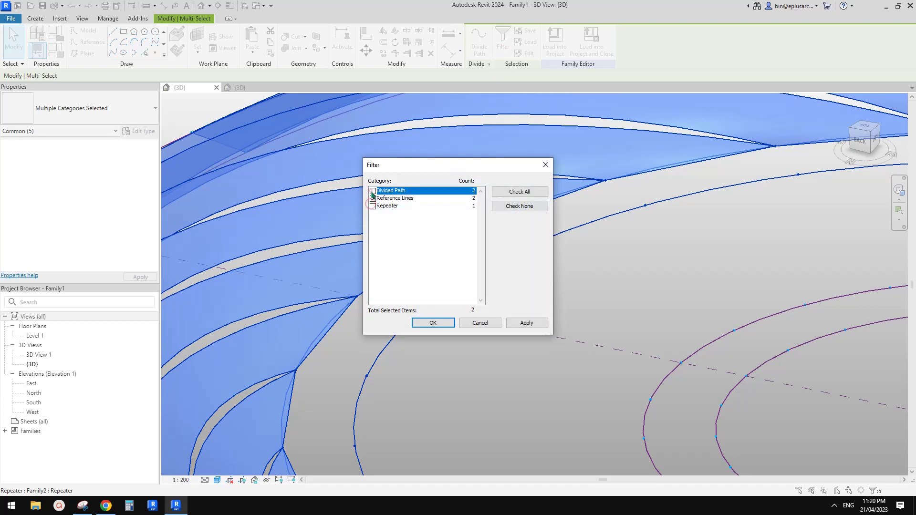
{"action": "left_click", "coordinate": [440, 323]}
{"action": "scroll", "coordinate": [482, 284], "scroll_direction": "down", "scroll_amount": 8}
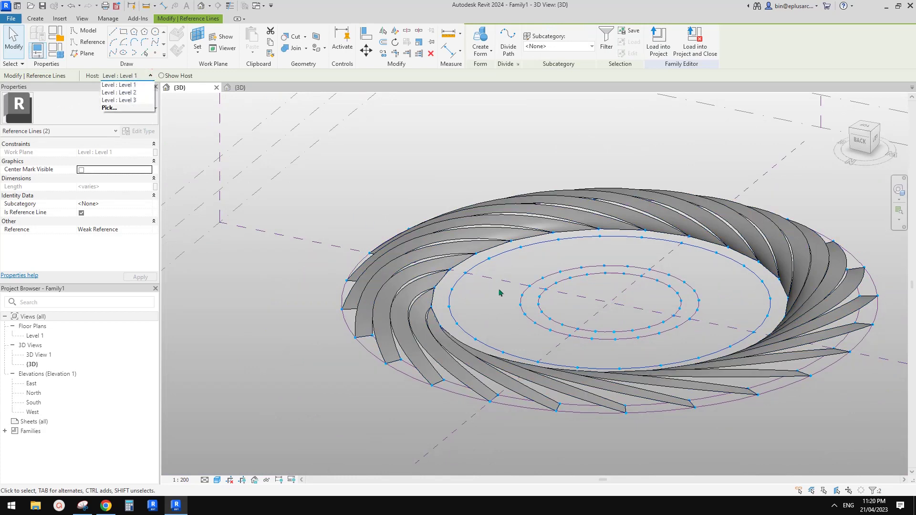
{"action": "left_click", "coordinate": [111, 107]}
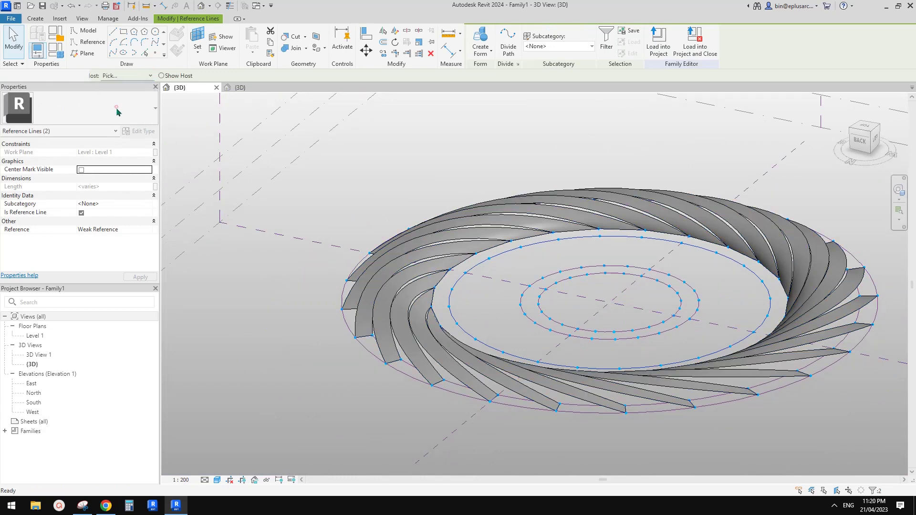
{"action": "left_click", "coordinate": [89, 76]}
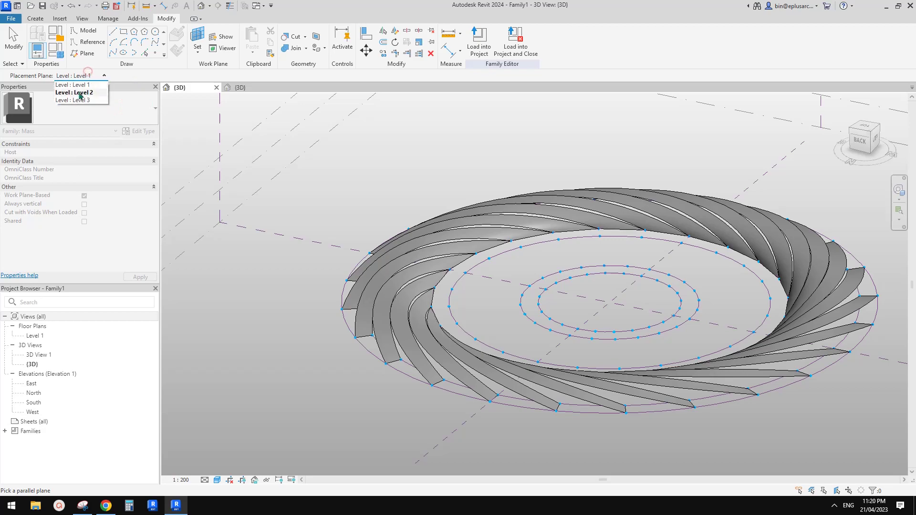
{"action": "left_click", "coordinate": [86, 92]}
{"action": "middle_click_drag", "start_coordinate": [565, 285], "coordinate": [608, 296], "text": "shift"}
{"action": "scroll", "coordinate": [609, 267], "scroll_direction": "up", "scroll_amount": 3}
- Filter the two small inner circles to reference lines and host them on Level 3
{"action": "left_click_drag", "start_coordinate": [631, 210], "coordinate": [595, 276]}
{"action": "scroll", "coordinate": [595, 276], "scroll_direction": "down", "scroll_amount": 5}
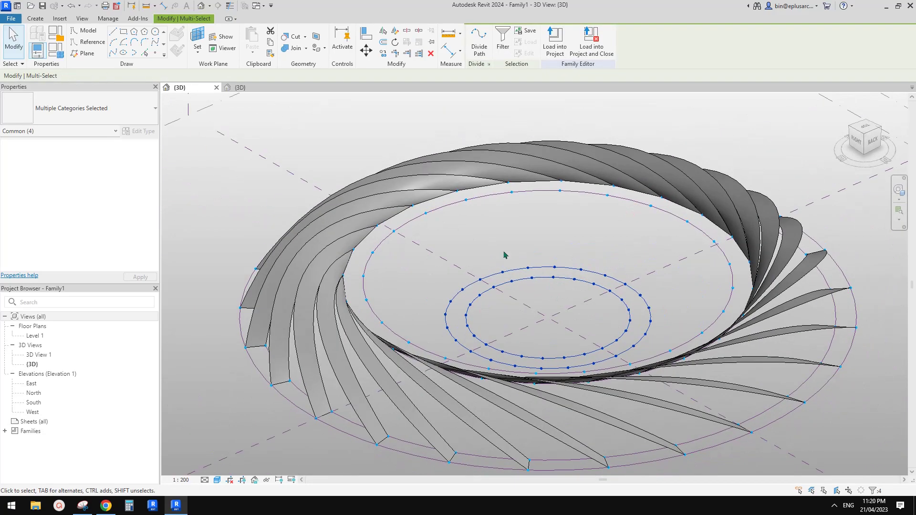
{"action": "left_click", "coordinate": [499, 44]}
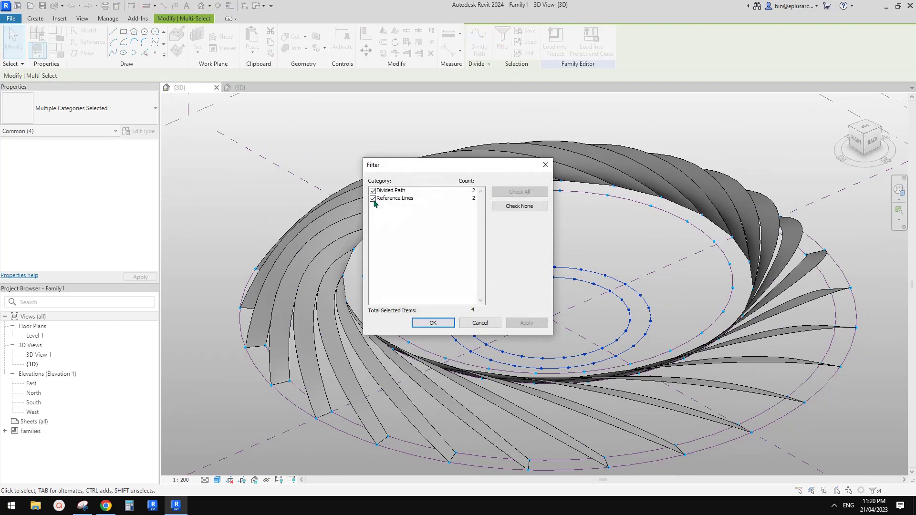
{"action": "left_click", "coordinate": [394, 192]}
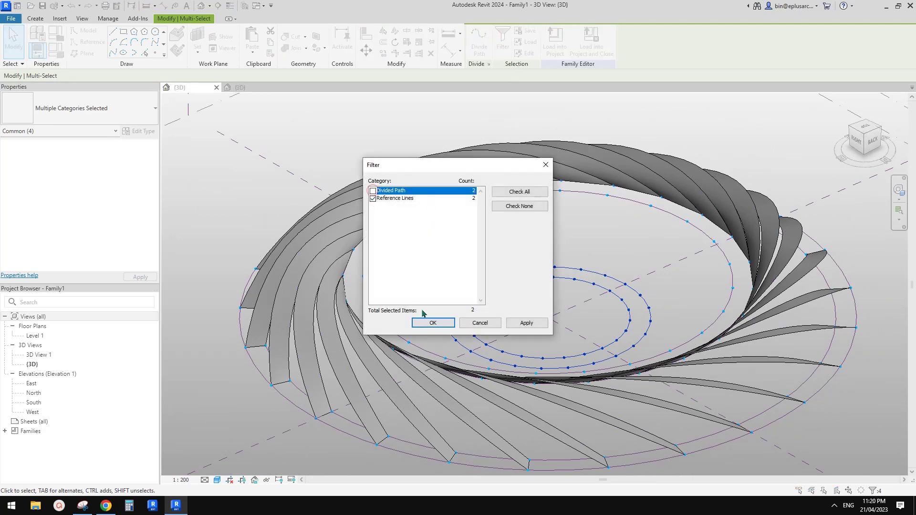
{"action": "left_click", "coordinate": [432, 323]}
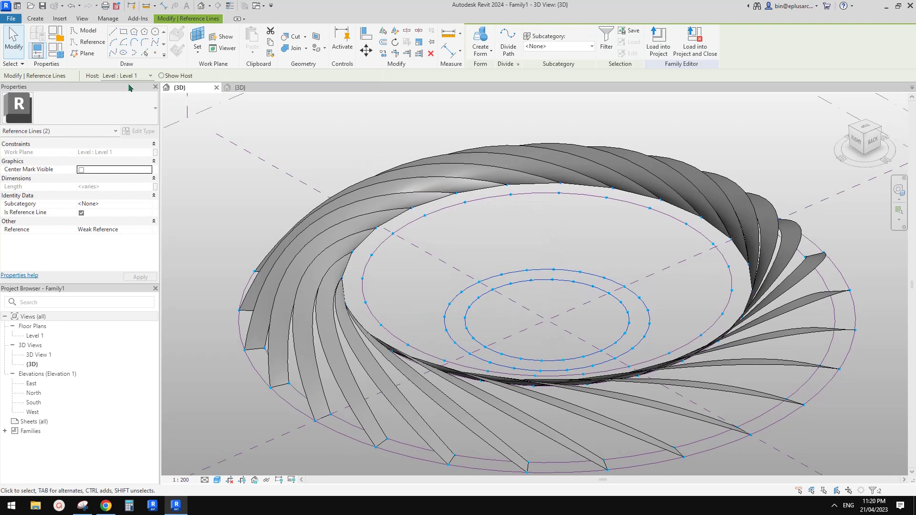
{"action": "left_click", "coordinate": [127, 76]}
{"action": "left_click", "coordinate": [123, 105]}
{"action": "middle_click_drag", "start_coordinate": [460, 140], "coordinate": [447, 196], "text": "shift"}
{"action": "left_click", "coordinate": [472, 253]}
{"action": "middle_click_drag", "start_coordinate": [473, 253], "coordinate": [526, 287], "text": "shift"}
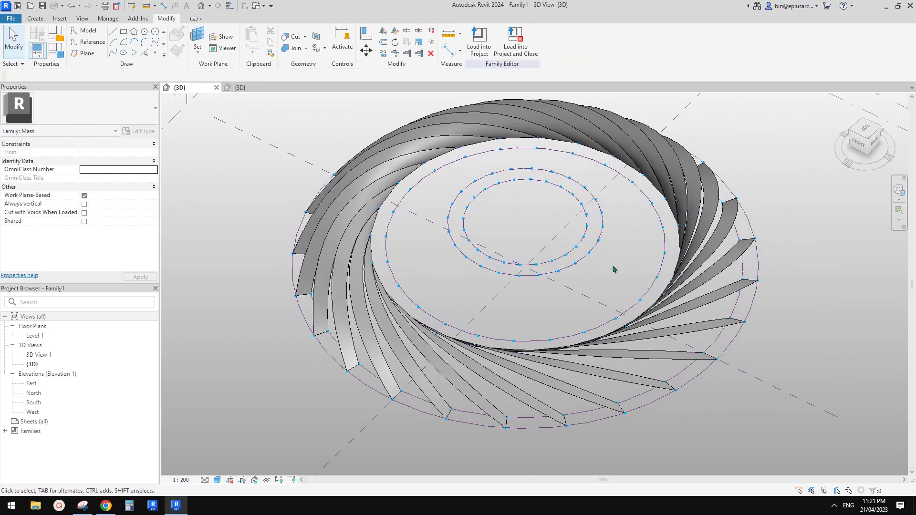
{"action": "middle_click_drag", "start_coordinate": [614, 270], "coordinate": [710, 283], "text": "shift"}
{"action": "scroll", "coordinate": [629, 233], "scroll_direction": "up", "scroll_amount": 1}
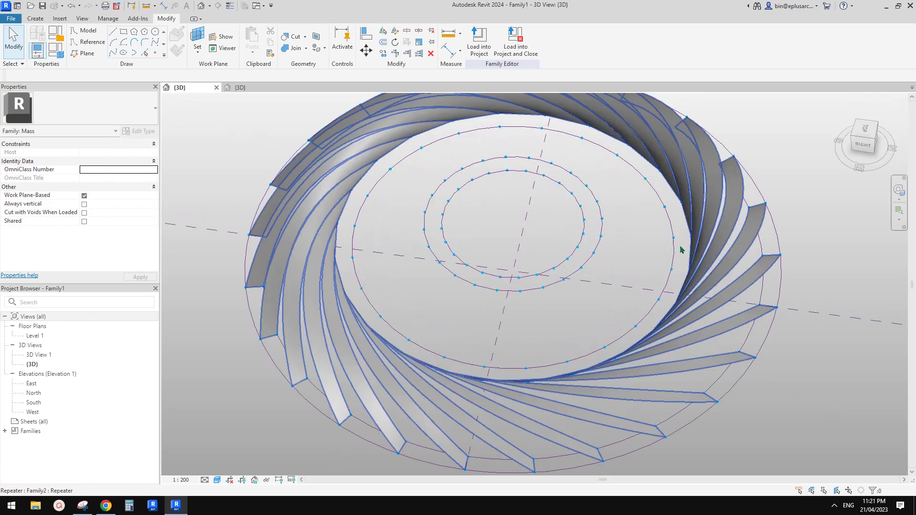
{"action": "left_click", "coordinate": [33, 18]}
{"action": "left_click", "coordinate": [258, 39]}
- Finish placing the blade between the inner circles
{"action": "scroll", "coordinate": [485, 287], "scroll_direction": "up", "scroll_amount": 3}
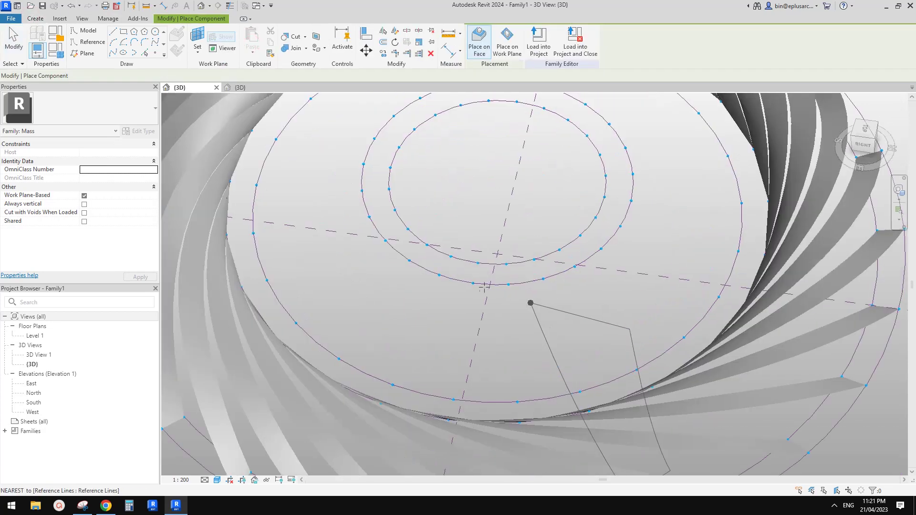
{"action": "middle_click_drag", "start_coordinate": [663, 297], "coordinate": [634, 334], "text": "shift"}
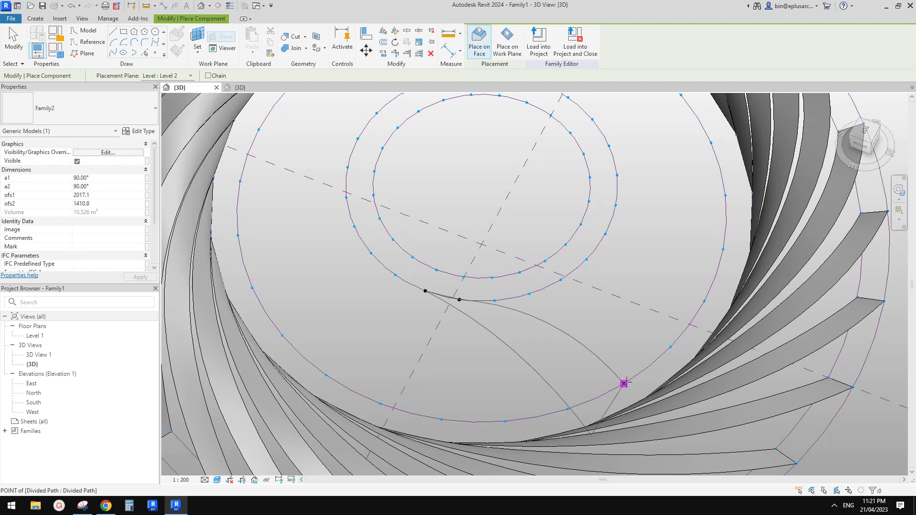
{"action": "middle_click_drag", "start_coordinate": [626, 383], "coordinate": [676, 435], "text": "shift"}
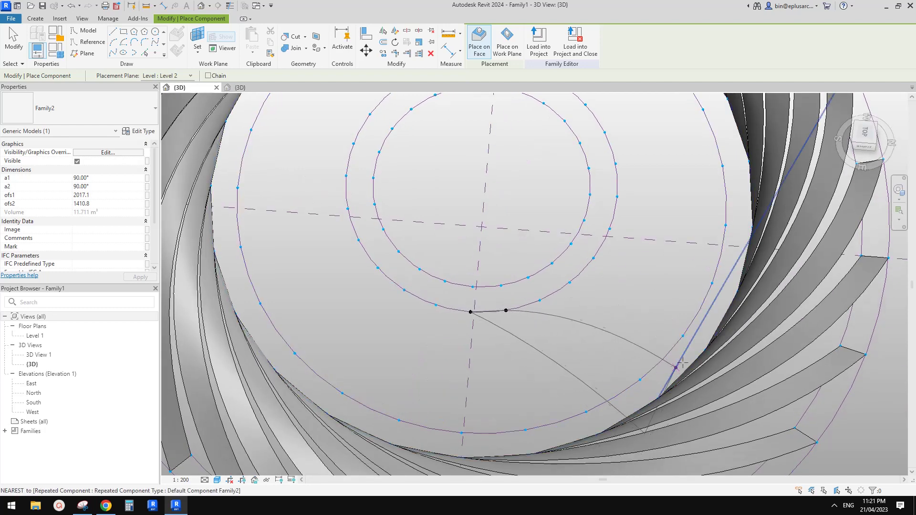
{"action": "key", "text": "Escape"}
{"action": "key", "text": "Escape"}
- Select a single blade panel and the whole repeated ring to inspect their parameters
{"action": "middle_click_drag", "start_coordinate": [748, 361], "coordinate": [649, 331]}
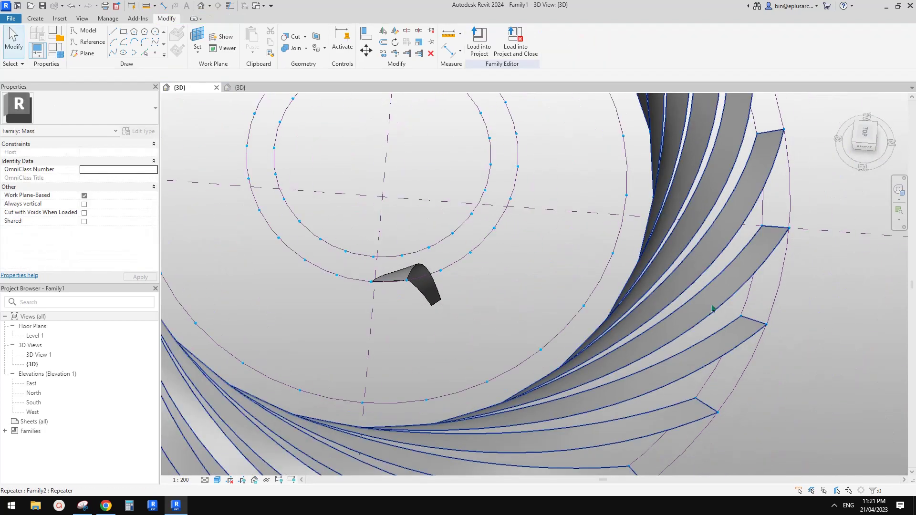
{"action": "key", "text": "Tab"}
{"action": "left_click", "coordinate": [712, 308]}
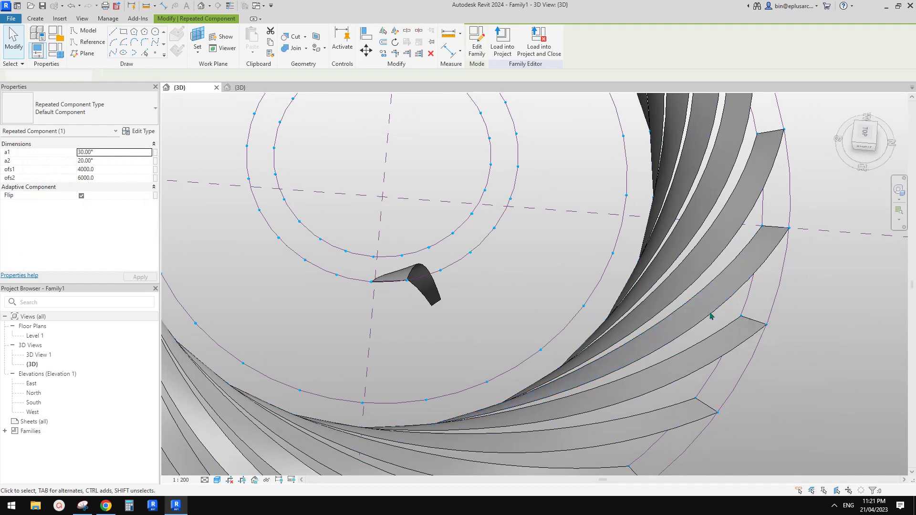
{"action": "key", "text": "Escape"}
{"action": "left_click", "coordinate": [712, 306]}
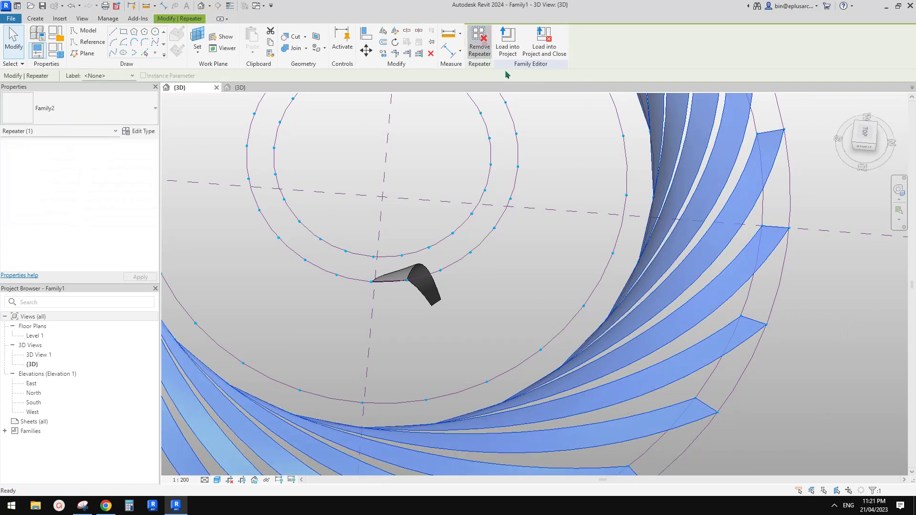
{"action": "left_click", "coordinate": [729, 289]}
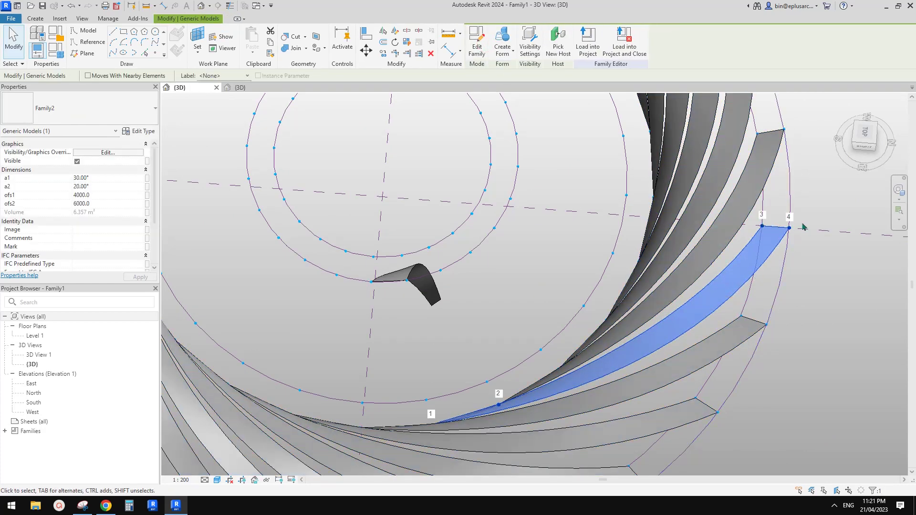
{"action": "key", "text": "Escape"}
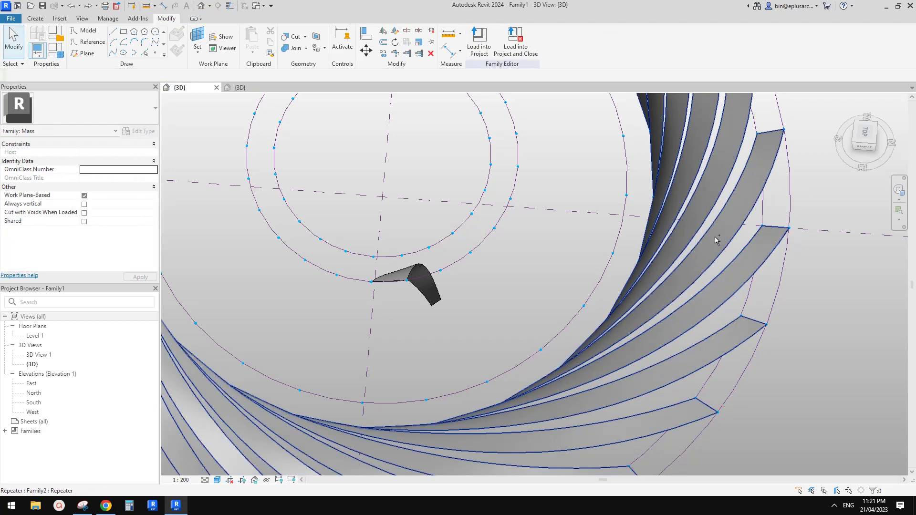
{"action": "left_click", "coordinate": [725, 243]}
{"action": "middle_click", "coordinate": [723, 239]}
{"action": "middle_click", "coordinate": [722, 239]}
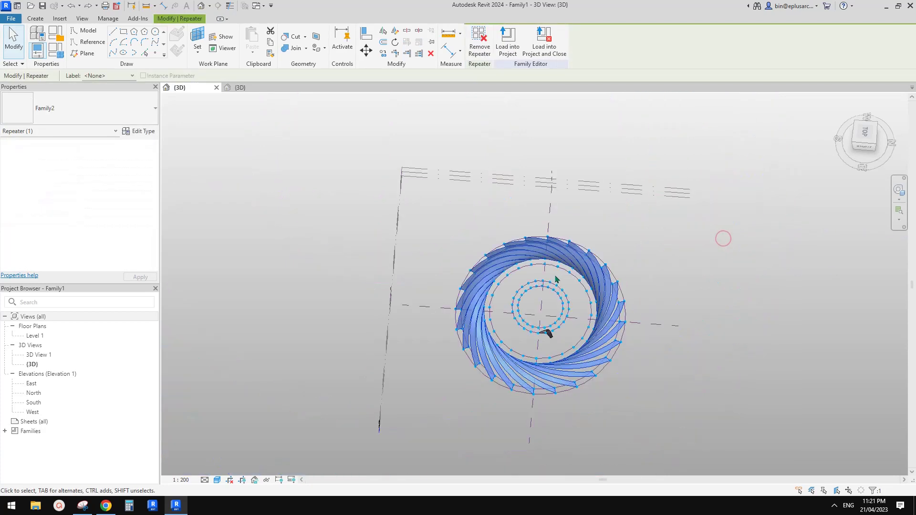
{"action": "key", "text": "Escape"}
{"action": "scroll", "coordinate": [553, 336], "scroll_direction": "up", "scroll_amount": 5}
- Remove the small stray blade near the centre of the rings
{"action": "left_click", "coordinate": [547, 330]}
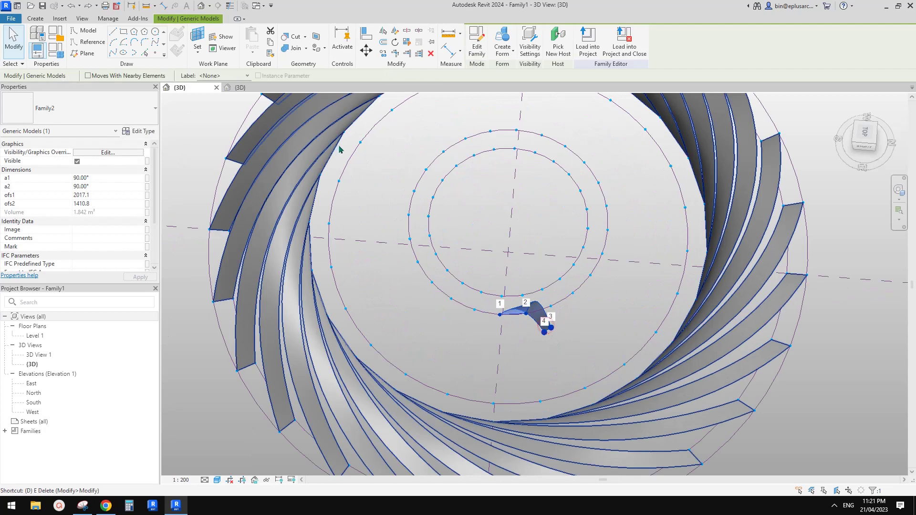
{"action": "key", "text": "Escape"}
{"action": "left_click", "coordinate": [38, 19]}
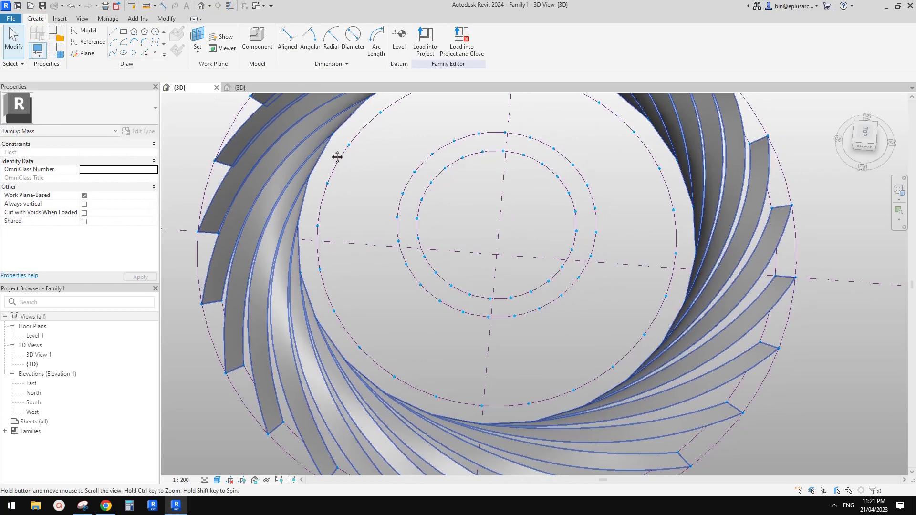
- Place a Family2 blade with two points on the inner circle and two on the ring
{"action": "left_click", "coordinate": [257, 38]}
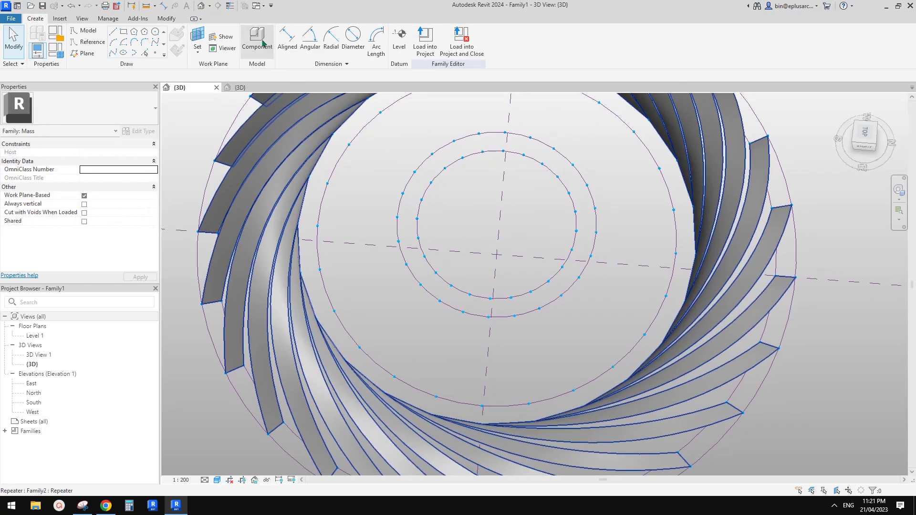
{"action": "left_click", "coordinate": [488, 317]}
{"action": "left_click", "coordinate": [514, 315]}
{"action": "left_click", "coordinate": [644, 335]}
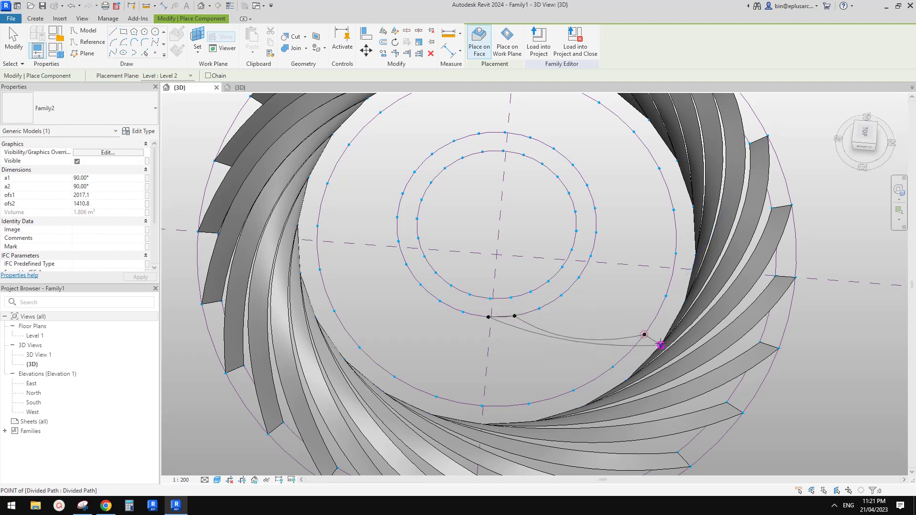
{"action": "left_click", "coordinate": [662, 347]}
{"action": "key", "text": "Escape"}
{"action": "middle_click_drag", "start_coordinate": [593, 348], "coordinate": [440, 283], "text": "shift"}
- Match the new blade's type to a single blade from the ring
{"action": "key", "text": "a"}
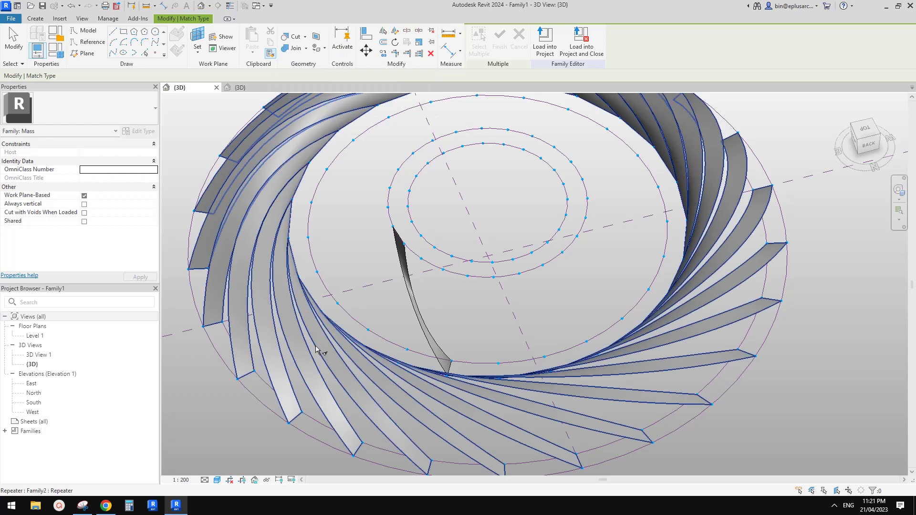
{"action": "key", "text": "Tab"}
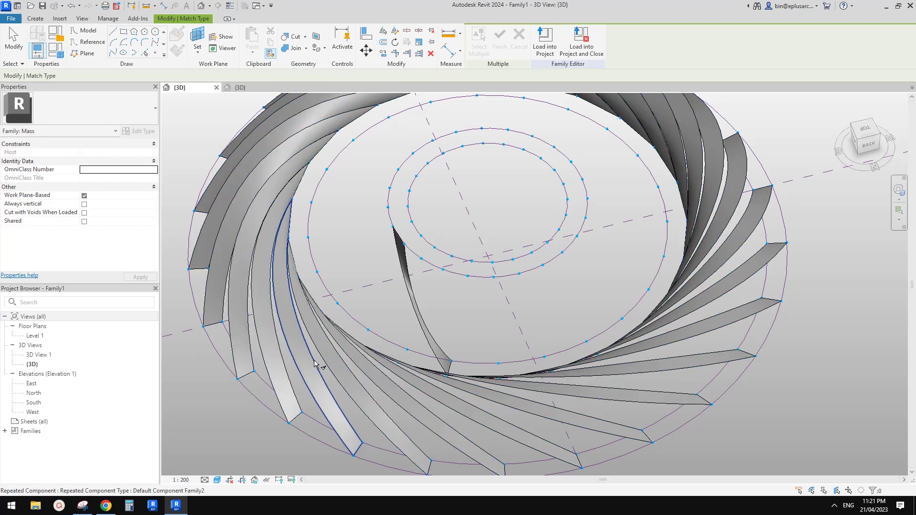
{"action": "left_click", "coordinate": [315, 363]}
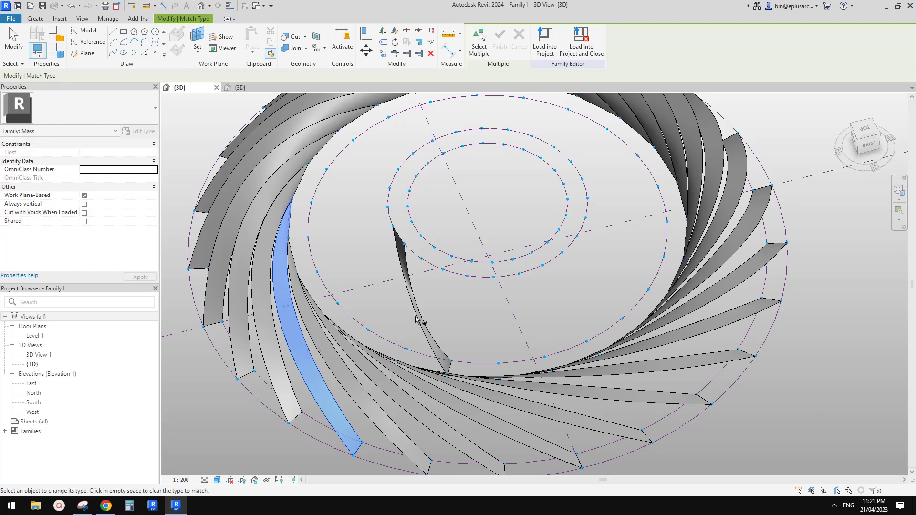
{"action": "middle_click_drag", "start_coordinate": [465, 317], "coordinate": [462, 317]}
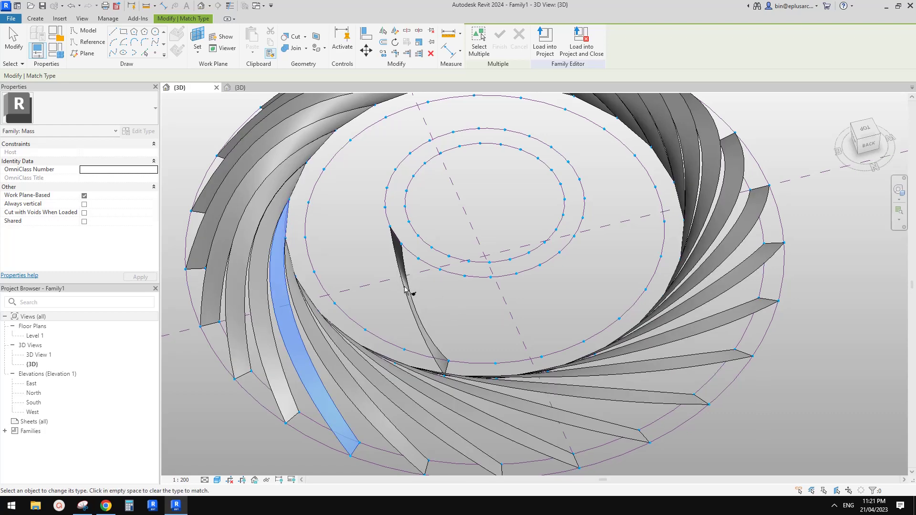
{"action": "key", "text": "Escape"}
{"action": "scroll", "coordinate": [389, 310], "scroll_direction": "down", "scroll_amount": 1}
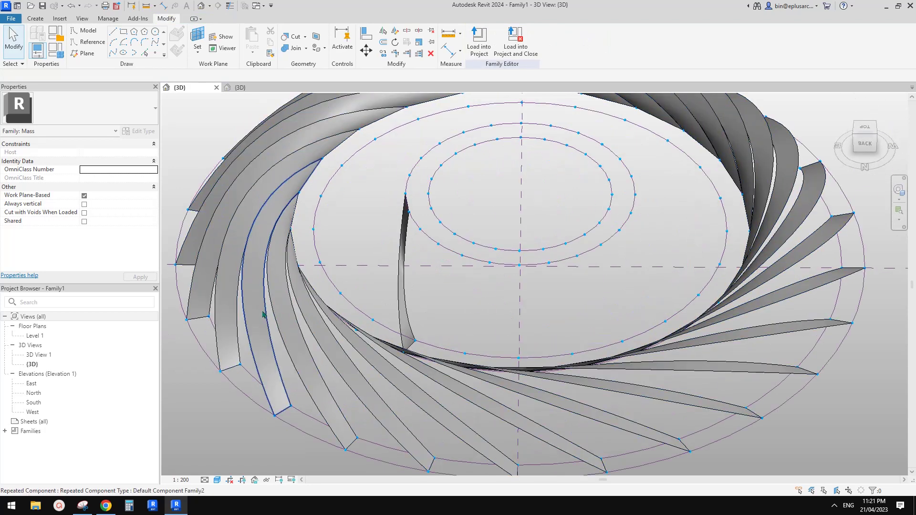
- Set the new inner blade's angles to a1 30° and a2 20°
{"action": "left_click", "coordinate": [262, 315]}
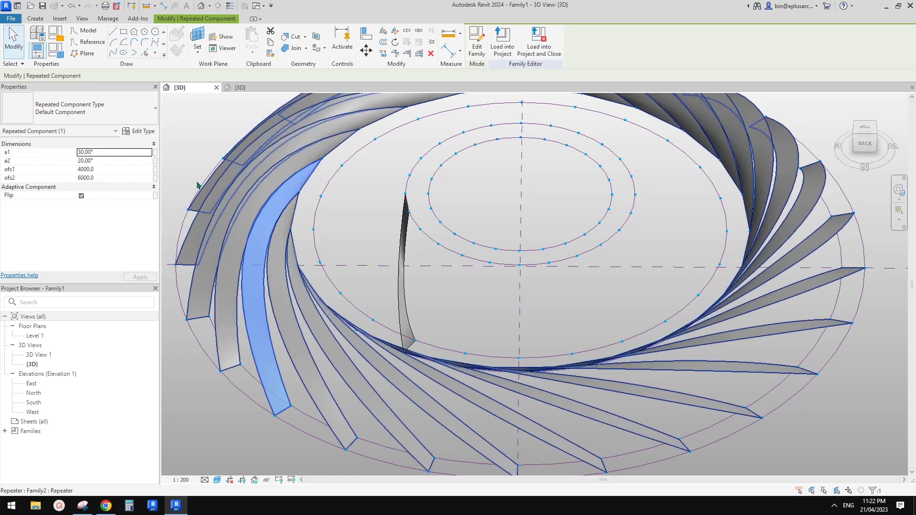
{"action": "middle_click_drag", "start_coordinate": [313, 193], "coordinate": [314, 197]}
{"action": "left_click", "coordinate": [315, 197]}
{"action": "left_click", "coordinate": [401, 257]}
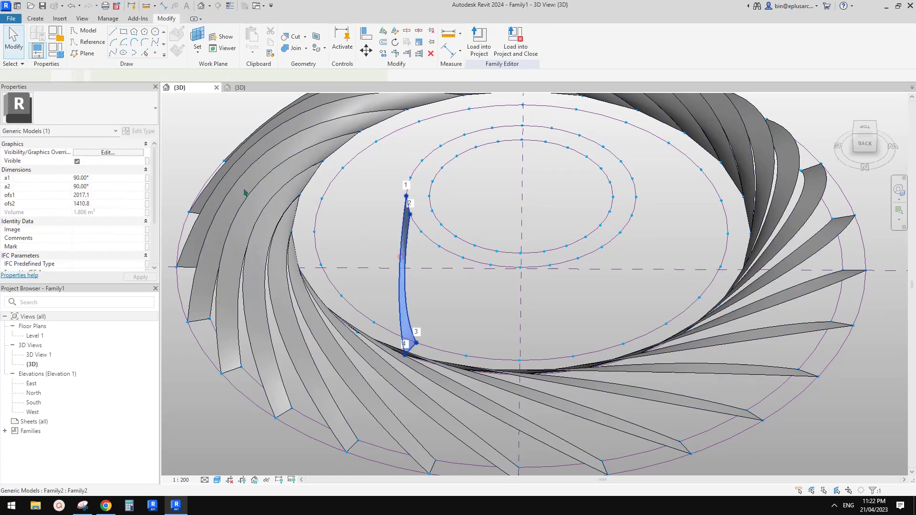
{"action": "left_click", "coordinate": [99, 177]}
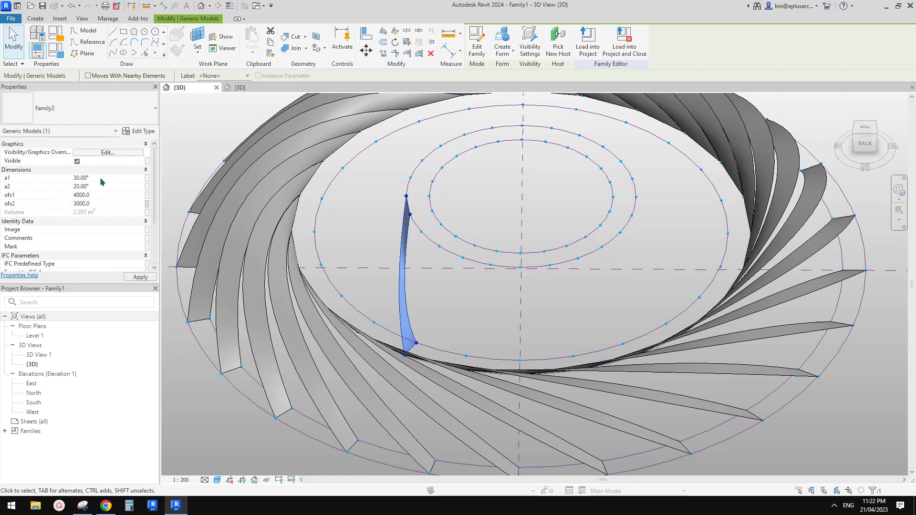
{"action": "middle_click_drag", "start_coordinate": [528, 243], "coordinate": [525, 242]}
{"action": "left_click", "coordinate": [506, 255]}
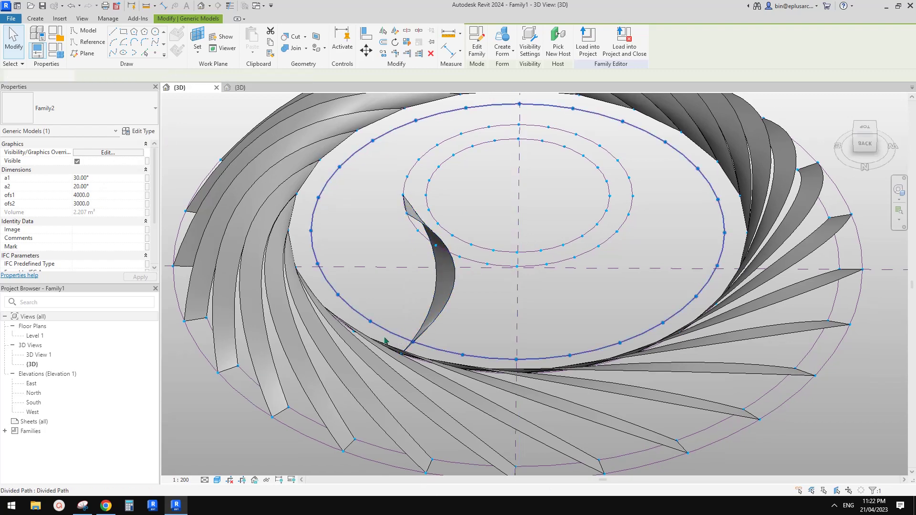
{"action": "left_click", "coordinate": [336, 360]}
{"action": "left_click", "coordinate": [433, 311]}
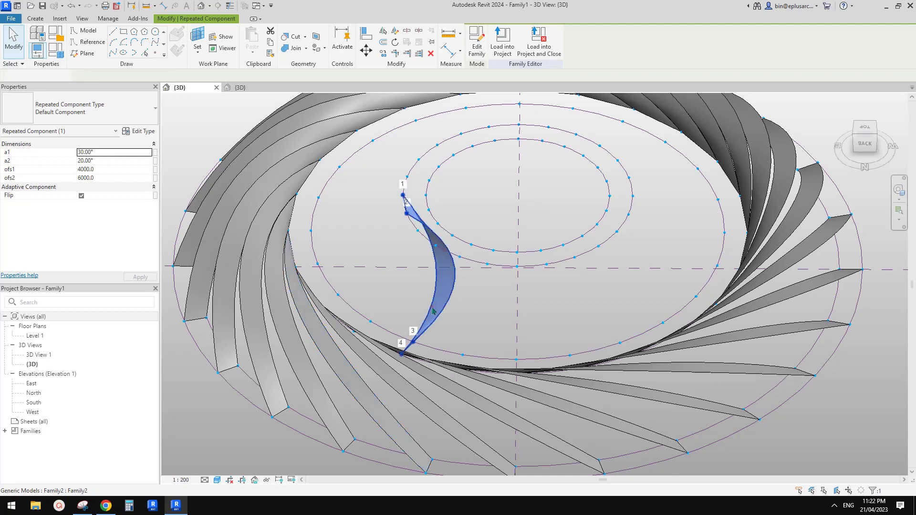
{"action": "left_click", "coordinate": [433, 311]}
- Give the new blade ofs1 4000 and ofs2 6000 and tick Flip
{"action": "left_click", "coordinate": [107, 206]}
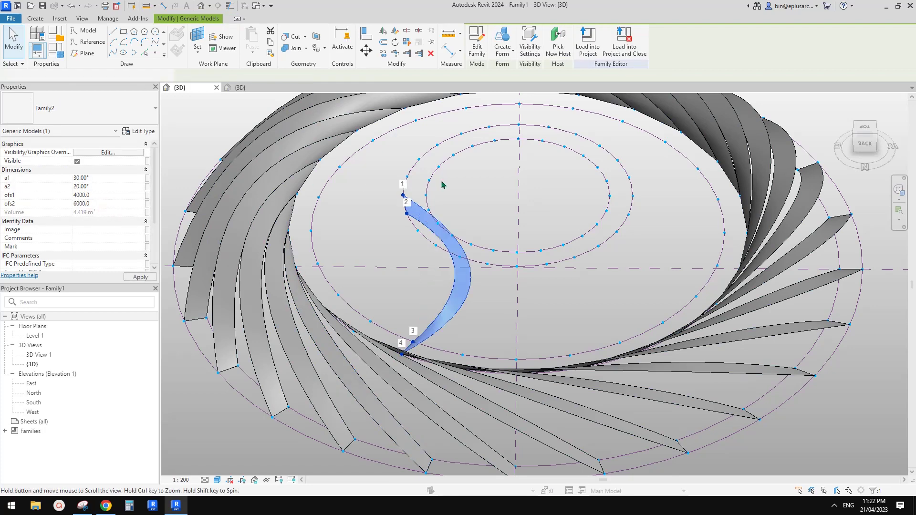
{"action": "middle_click_drag", "start_coordinate": [438, 214], "coordinate": [425, 175], "text": "shift"}
{"action": "scroll", "coordinate": [118, 237], "scroll_direction": "down", "scroll_amount": 3}
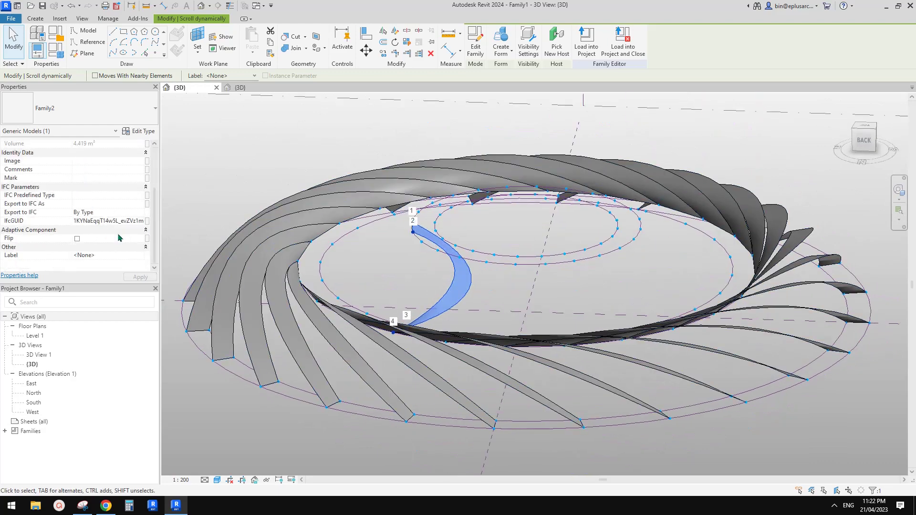
{"action": "left_click", "coordinate": [77, 238]}
{"action": "middle_click_drag", "start_coordinate": [515, 329], "coordinate": [436, 272], "text": "shift"}
{"action": "key", "text": "Escape"}
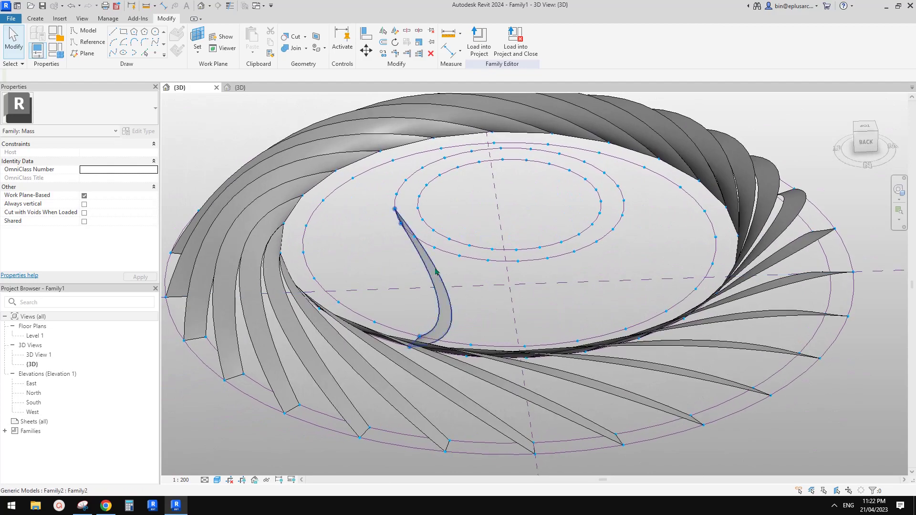
{"action": "left_click", "coordinate": [428, 258]}
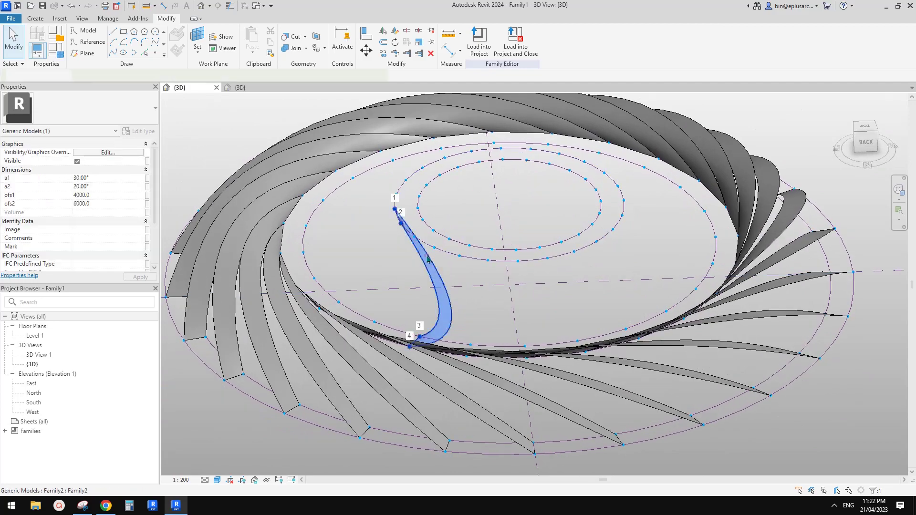
{"action": "left_click", "coordinate": [278, 109]}
{"action": "middle_click_drag", "start_coordinate": [384, 207], "coordinate": [412, 215]}
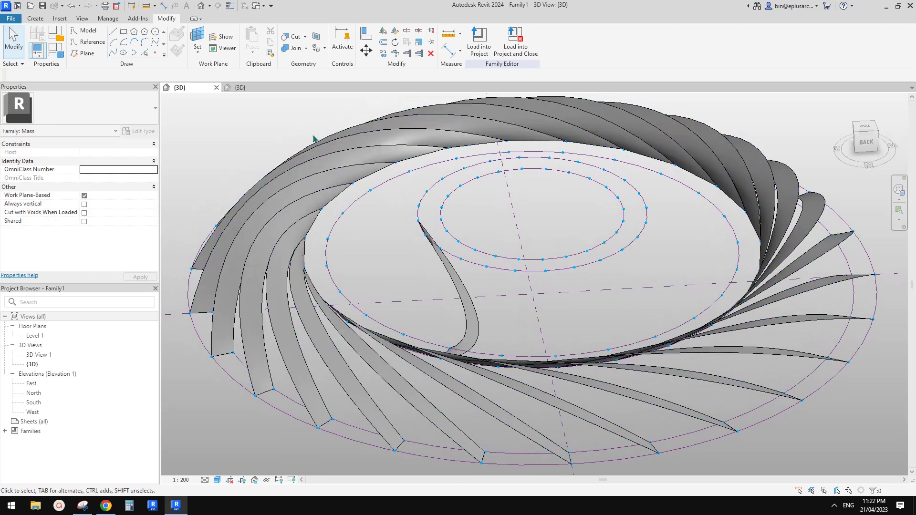
- Set adaptive points 1, 2 and 3 of the blade to orient to Host (xyz)
{"action": "left_click", "coordinate": [257, 91]}
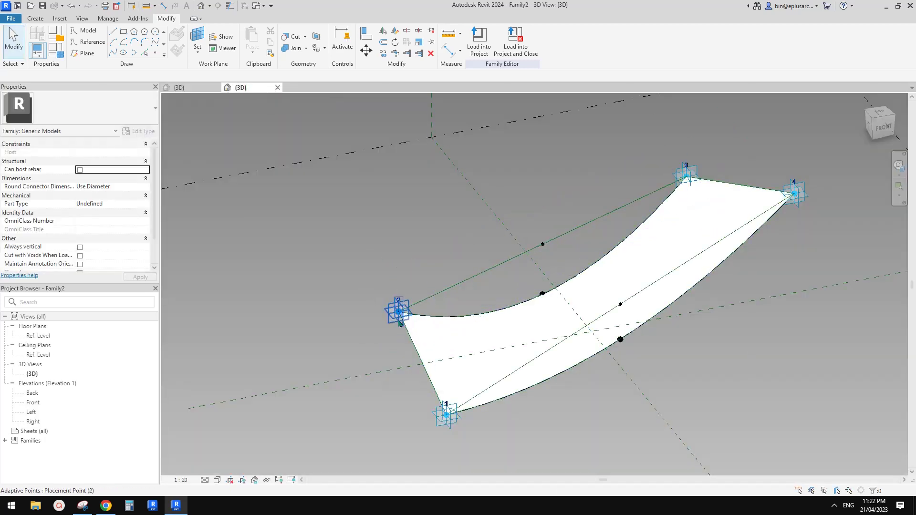
{"action": "left_click", "coordinate": [399, 312]}
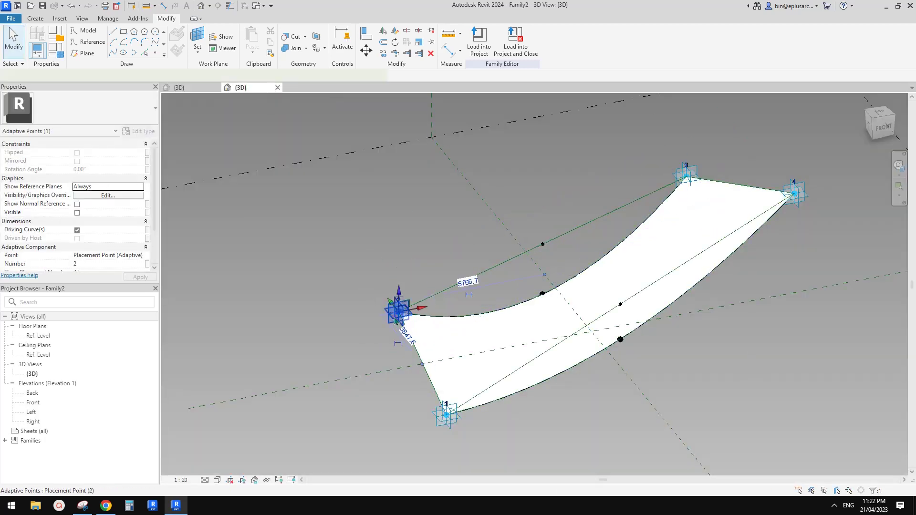
{"action": "scroll", "coordinate": [100, 241], "scroll_direction": "down", "scroll_amount": 2}
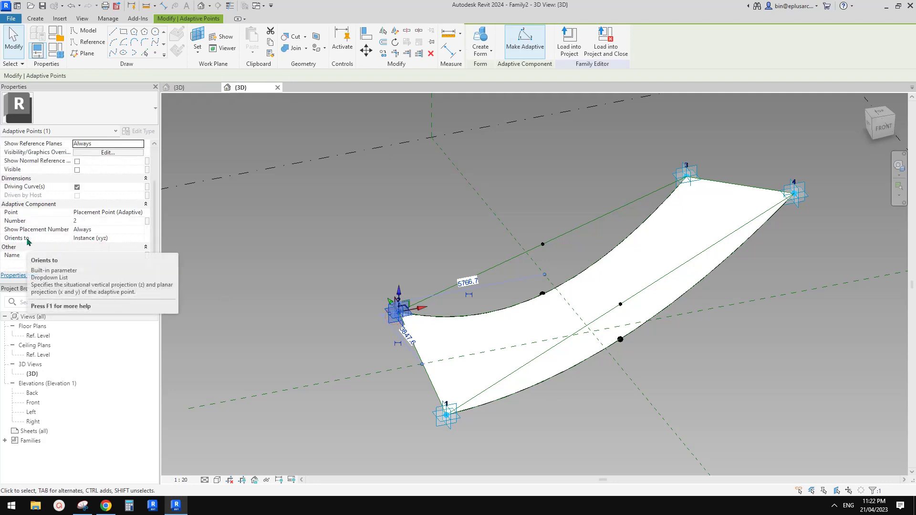
{"action": "left_click", "coordinate": [446, 415], "text": "ctrl"}
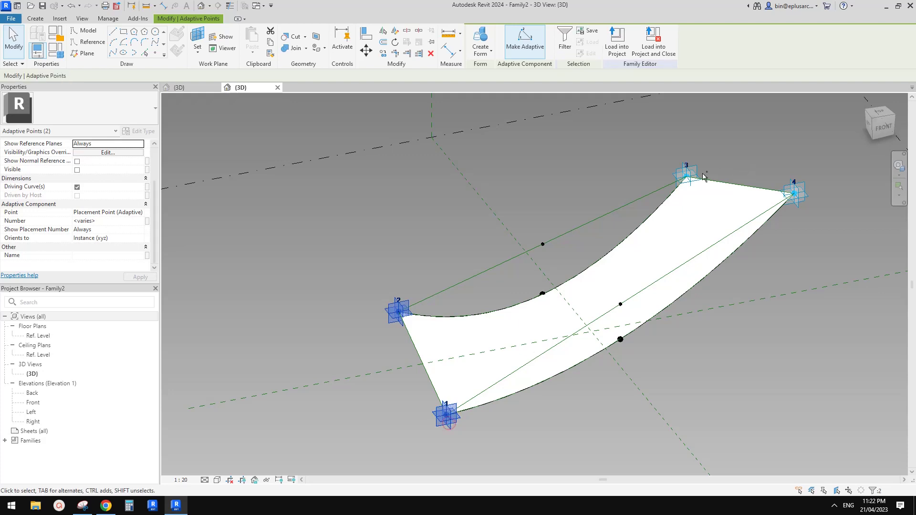
{"action": "left_click", "coordinate": [686, 175], "text": "ctrl"}
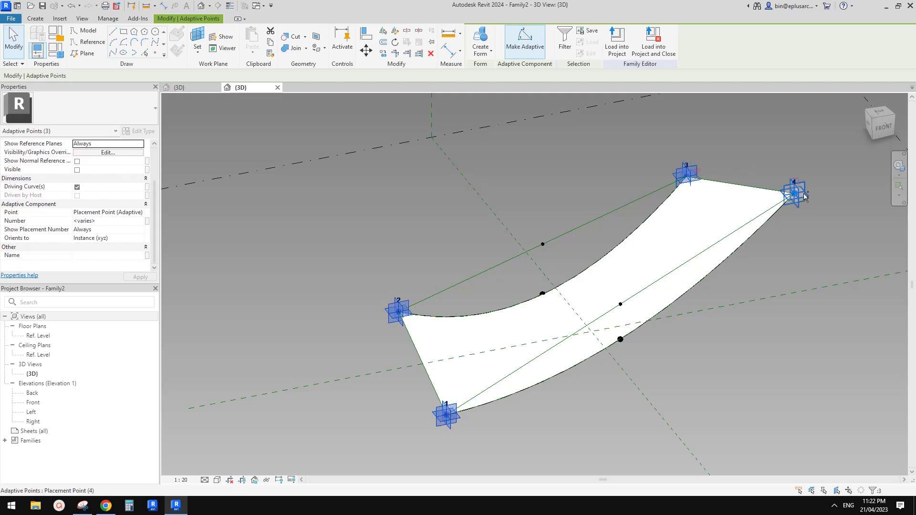
{"action": "left_click", "coordinate": [130, 238]}
{"action": "left_click", "coordinate": [140, 238]}
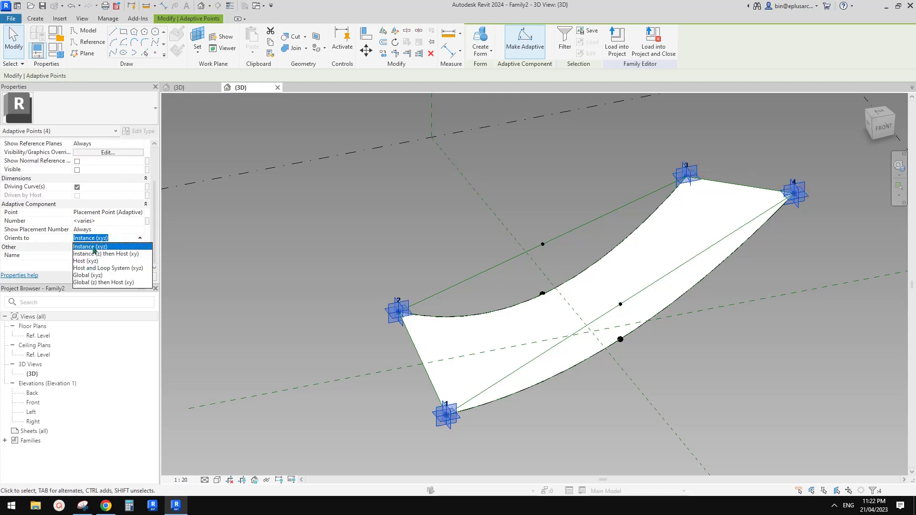
{"action": "left_click", "coordinate": [86, 262]}
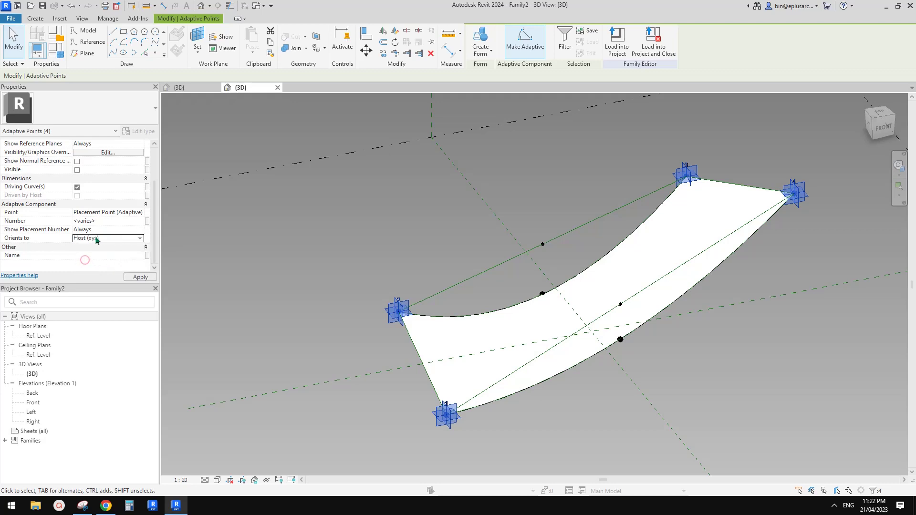
- Load the blade into the ring project, overwriting the existing version
{"action": "left_click", "coordinate": [608, 41]}
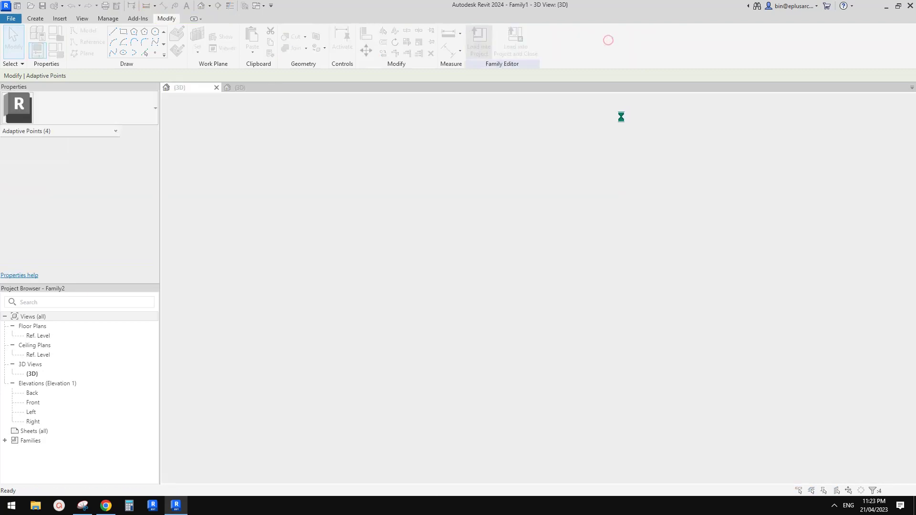
{"action": "left_click", "coordinate": [420, 226]}
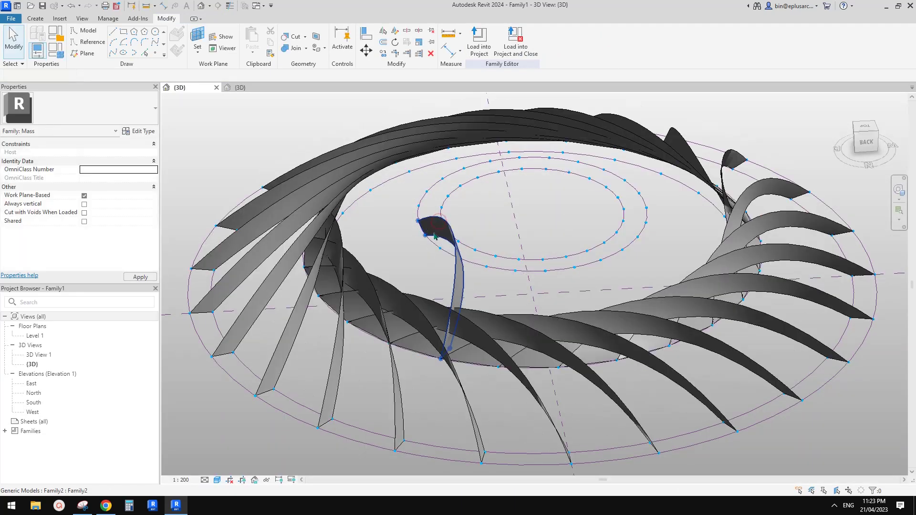
{"action": "middle_click_drag", "start_coordinate": [505, 244], "coordinate": [572, 251], "text": "shift"}
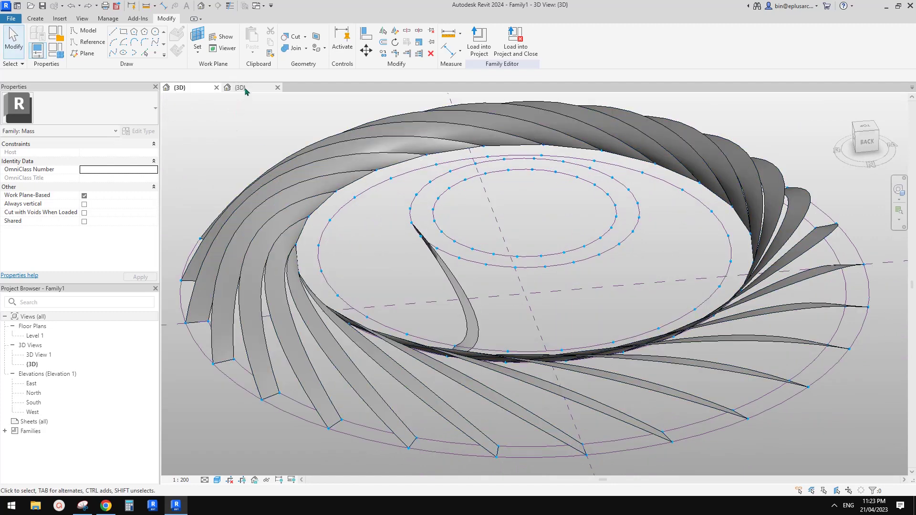
{"action": "left_click", "coordinate": [246, 89]}
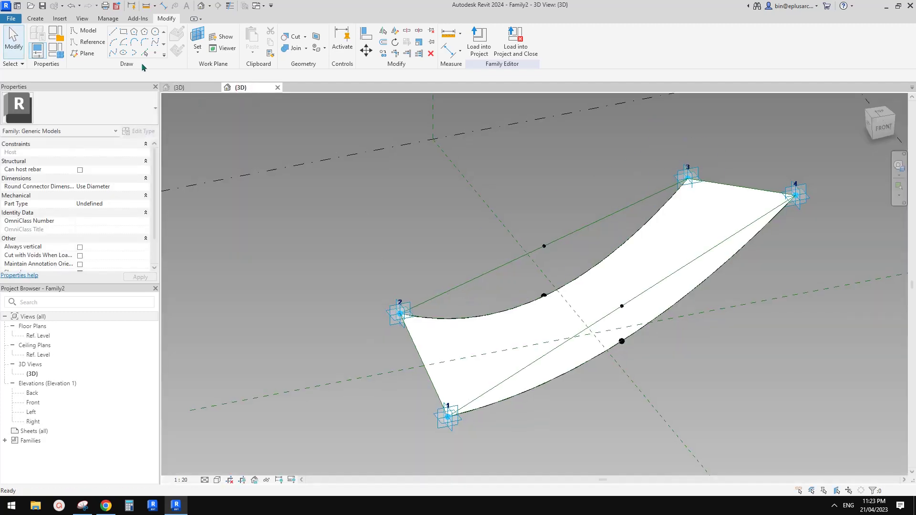
- Open the earlier 20230420 family from the recent files screen
{"action": "left_click", "coordinate": [30, 6]}
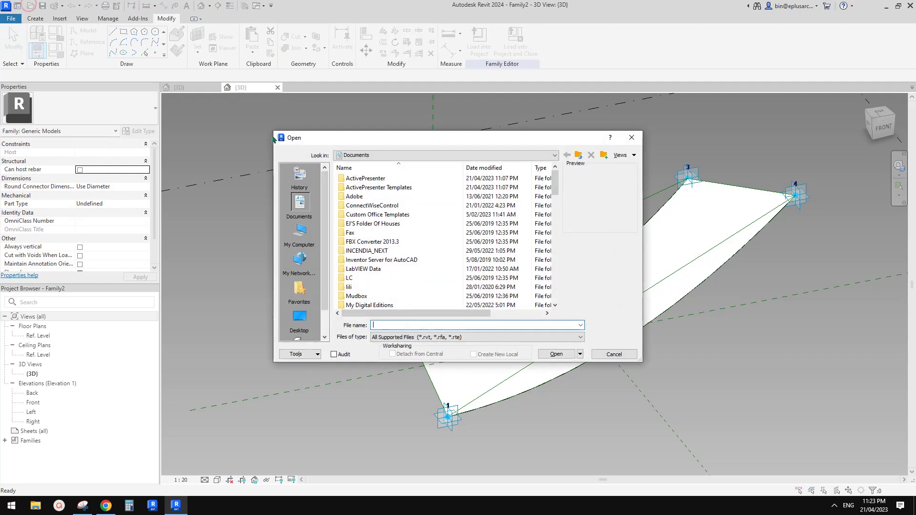
{"action": "key", "text": "Escape"}
{"action": "left_click", "coordinate": [18, 5]}
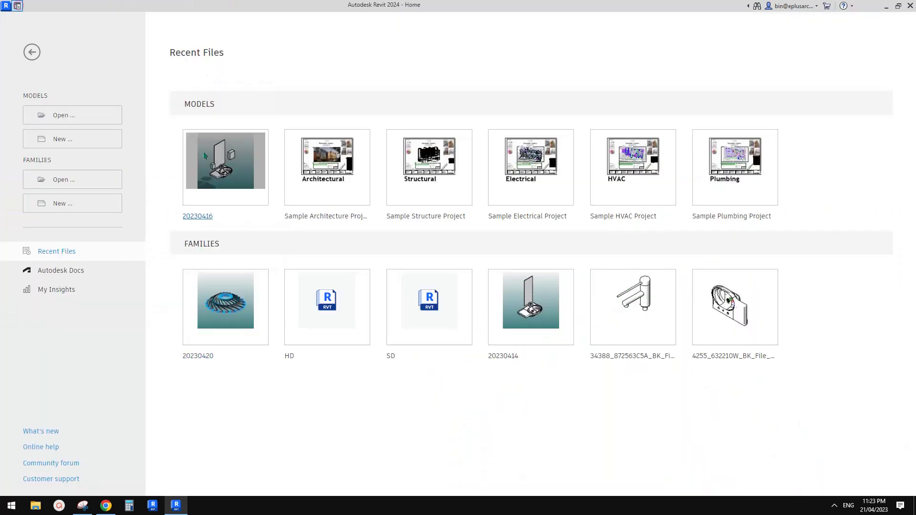
{"action": "left_click", "coordinate": [234, 293]}
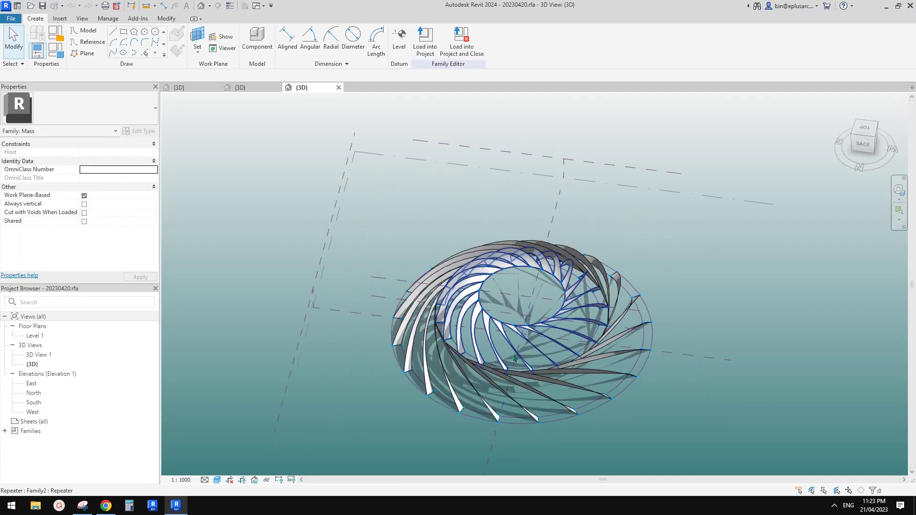
- Edit a single blade's nested family and inspect its adaptive points 1, 2 and 3
{"action": "key", "text": "Tab"}
{"action": "left_click", "coordinate": [514, 352]}
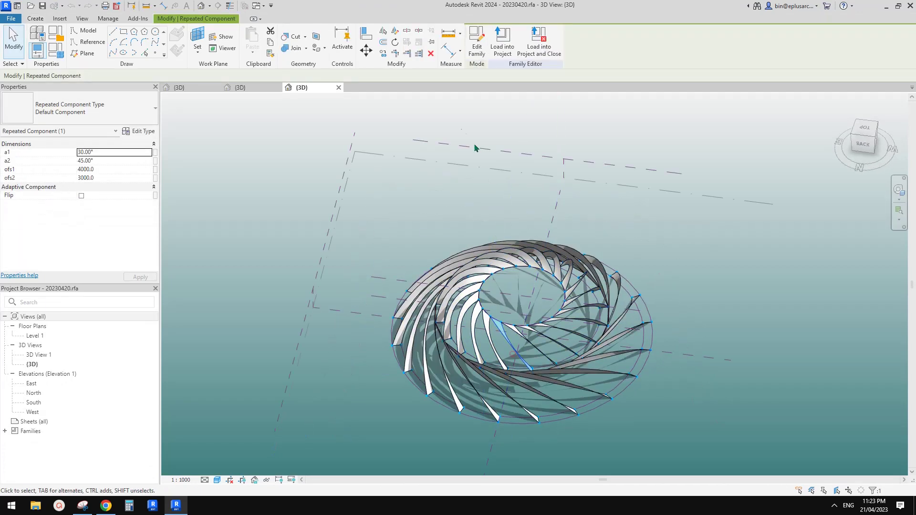
{"action": "left_click", "coordinate": [475, 48]}
{"action": "left_click", "coordinate": [399, 313]}
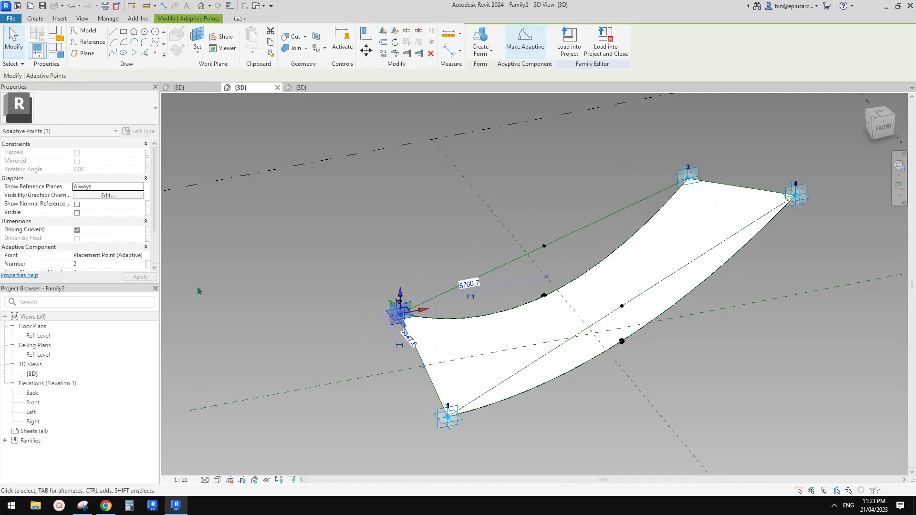
{"action": "scroll", "coordinate": [110, 247], "scroll_direction": "down", "scroll_amount": 2}
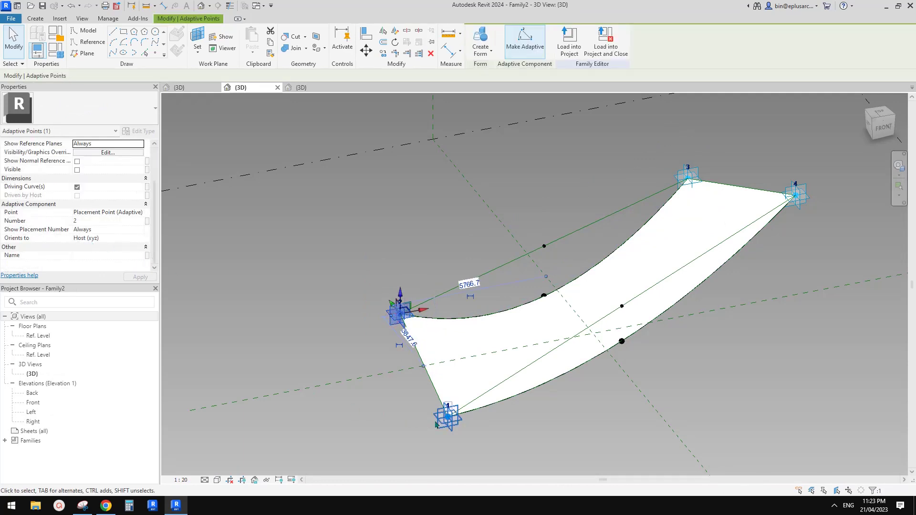
{"action": "left_click", "coordinate": [444, 419]}
{"action": "left_click", "coordinate": [702, 180]}
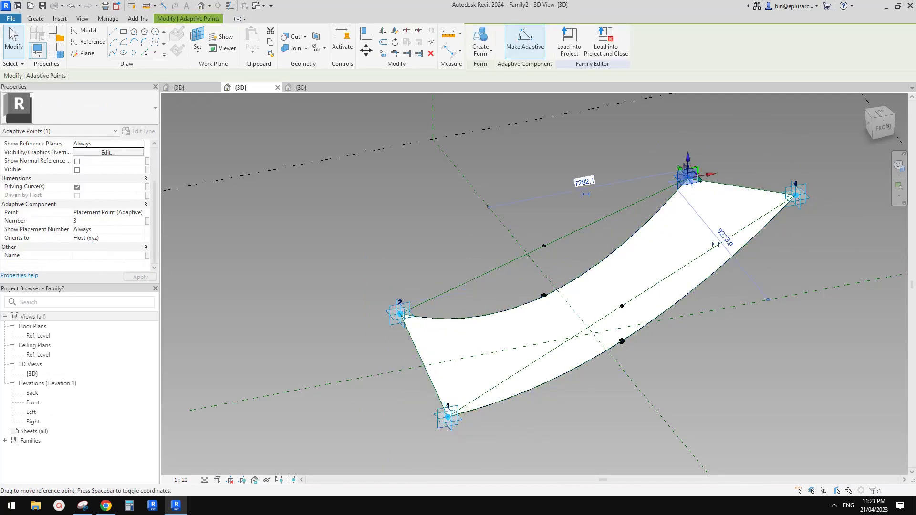
{"action": "key", "text": "Escape"}
- Close the blade family without saving, then close the 20230420 family
{"action": "left_click", "coordinate": [277, 88]}
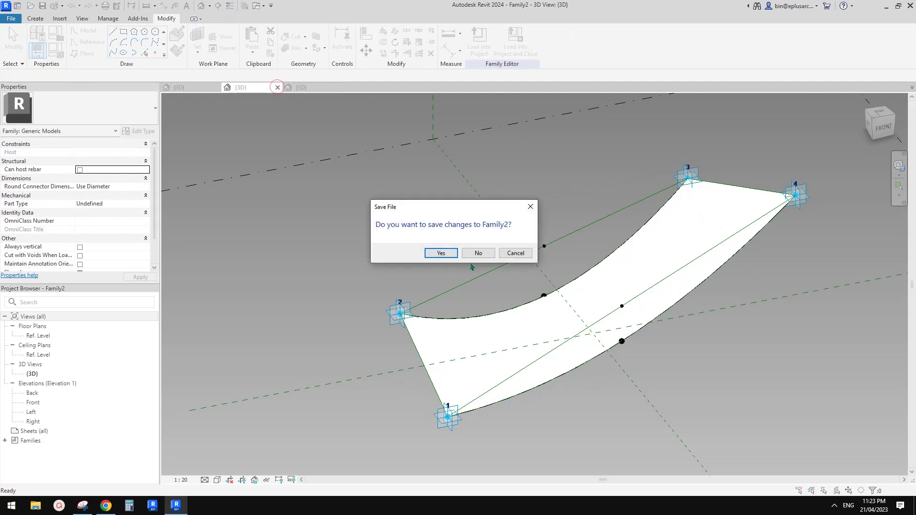
{"action": "left_click", "coordinate": [474, 255]}
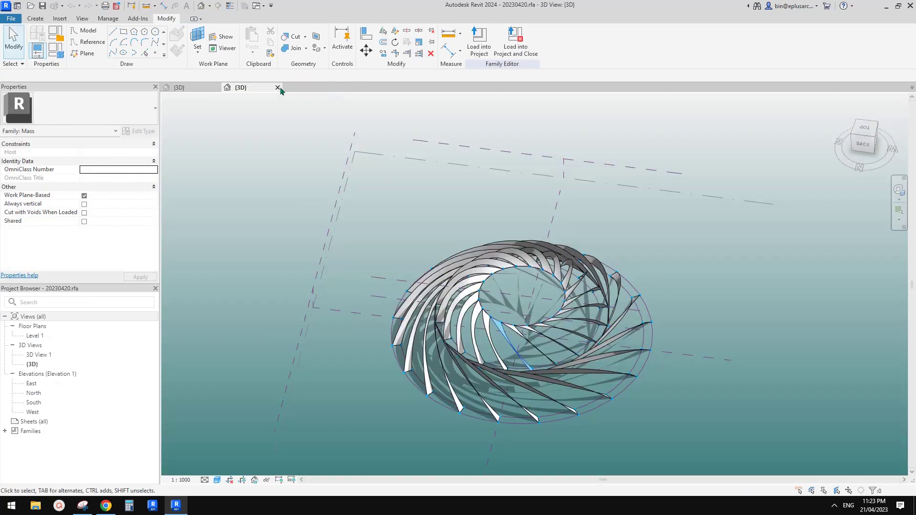
{"action": "left_click", "coordinate": [277, 87]}
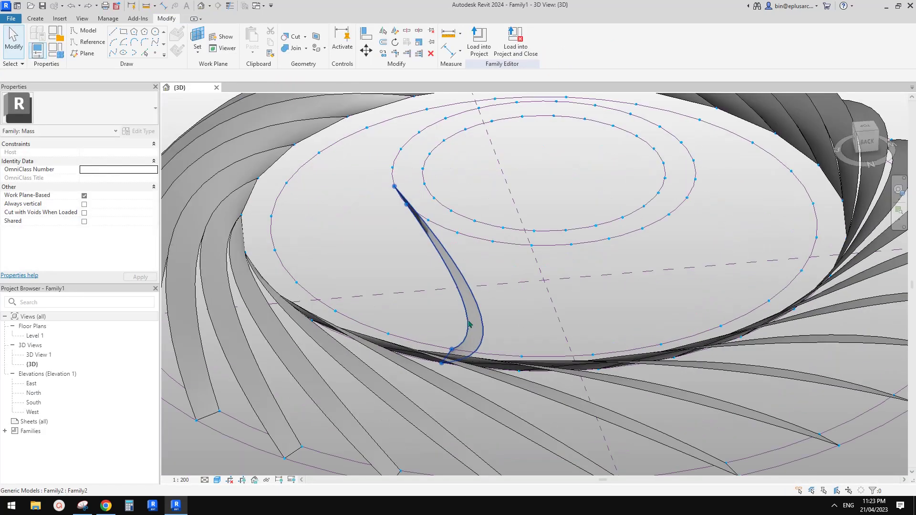
- Edit the Family2 blade, set its points to Host (xyz), and reload it overwriting the old version
{"action": "left_click", "coordinate": [468, 324]}
{"action": "scroll", "coordinate": [458, 334], "scroll_direction": "down", "scroll_amount": 3}
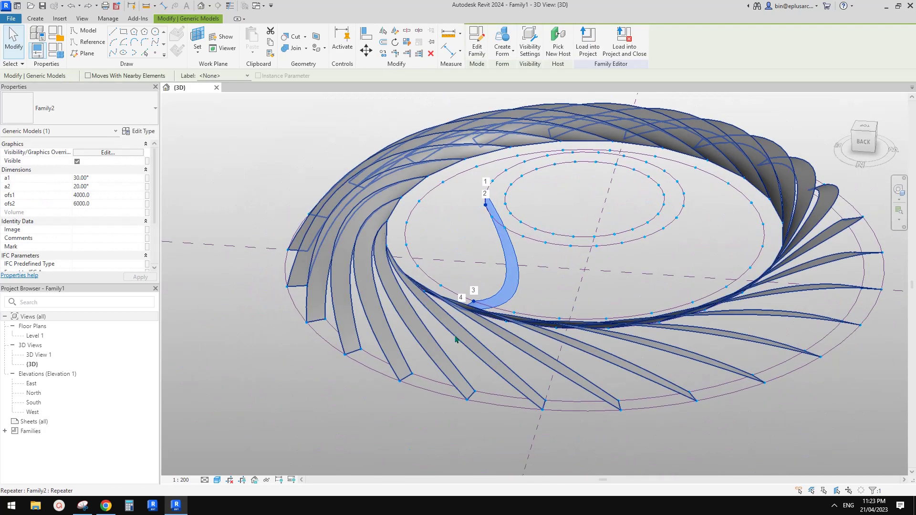
{"action": "left_click", "coordinate": [477, 49]}
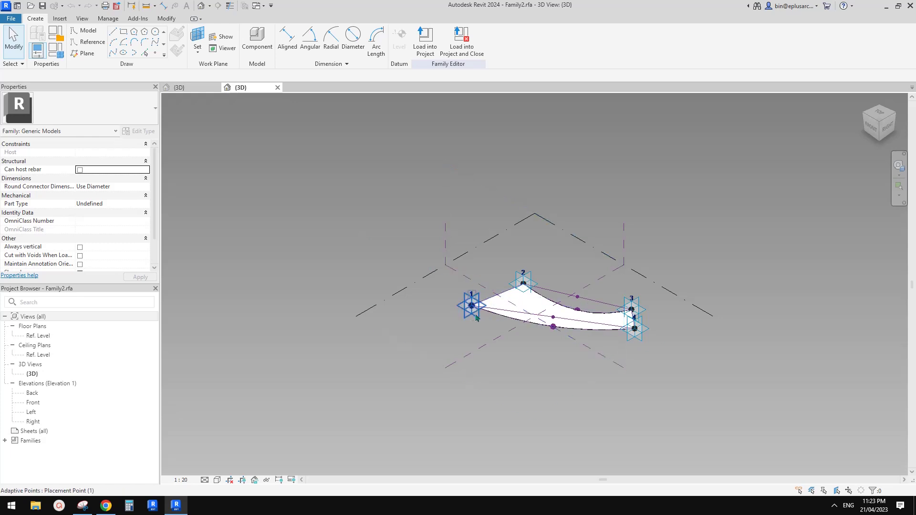
{"action": "left_click", "coordinate": [475, 318]}
{"action": "left_click", "coordinate": [524, 283], "text": "ctrl"}
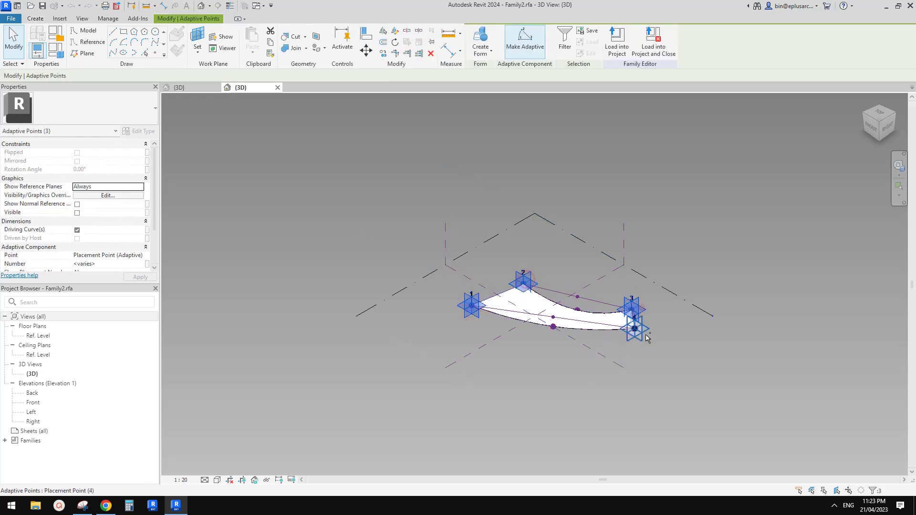
{"action": "scroll", "coordinate": [107, 252], "scroll_direction": "down", "scroll_amount": 2}
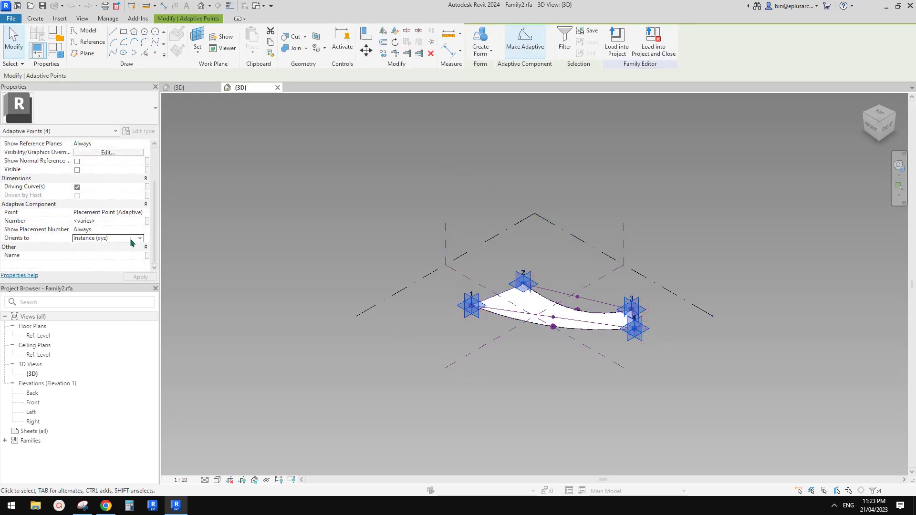
{"action": "left_click", "coordinate": [130, 239]}
{"action": "left_click", "coordinate": [100, 262]}
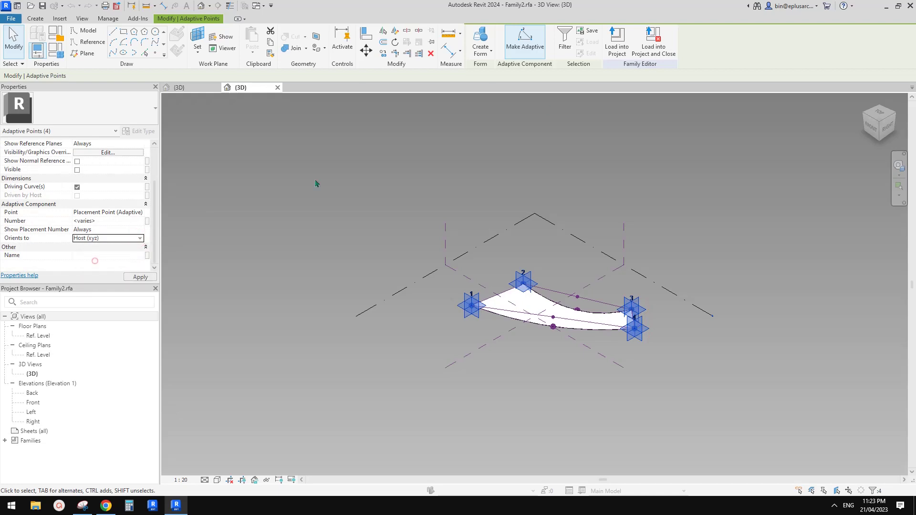
{"action": "left_click", "coordinate": [616, 46]}
{"action": "left_click", "coordinate": [418, 224]}
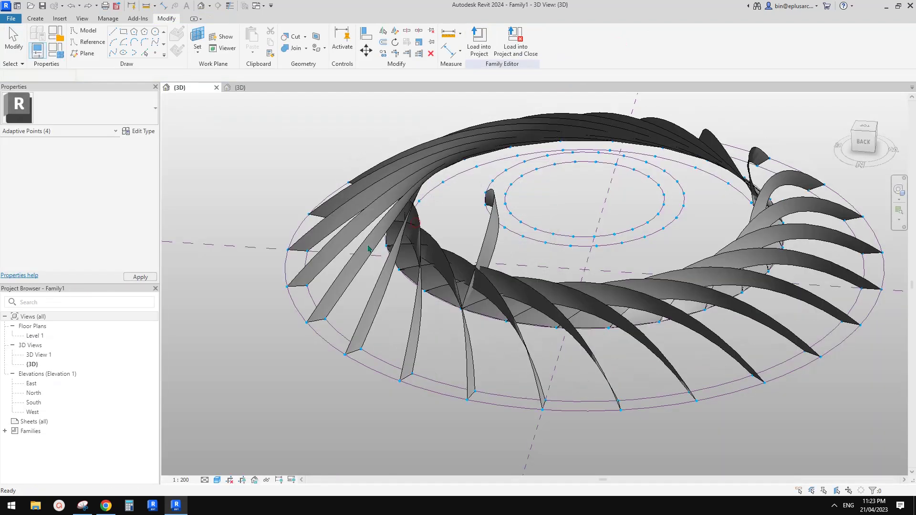
- Orbit the ring mass and reselect the thin and curved blades to check the flipped blade
{"action": "left_click", "coordinate": [467, 355]}
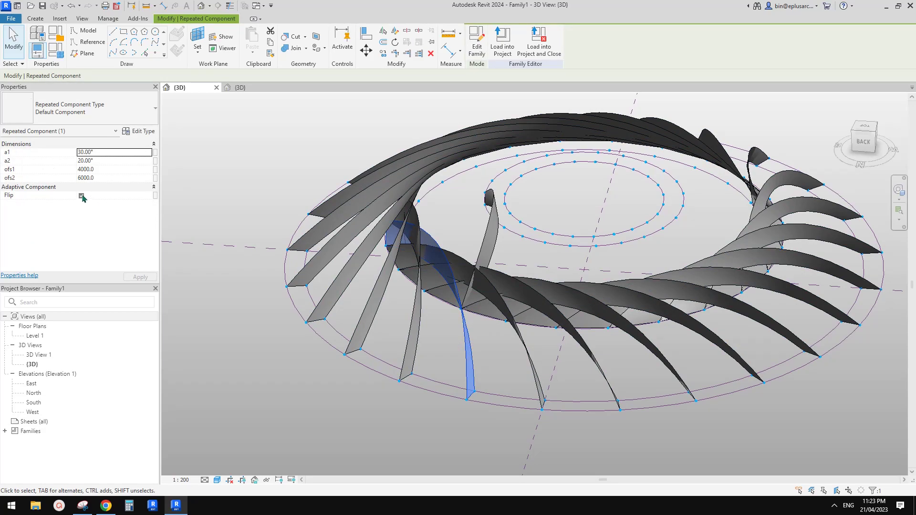
{"action": "middle_click_drag", "start_coordinate": [427, 210], "coordinate": [506, 298], "text": "shift"}
{"action": "key", "text": "Escape"}
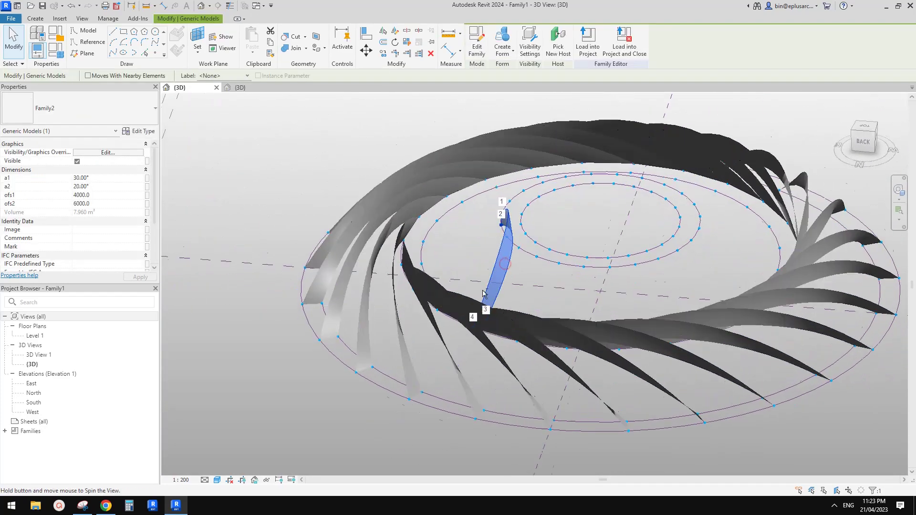
{"action": "middle_click_drag", "start_coordinate": [499, 233], "coordinate": [507, 255], "text": "shift"}
{"action": "scroll", "coordinate": [83, 219], "scroll_direction": "down", "scroll_amount": 2}
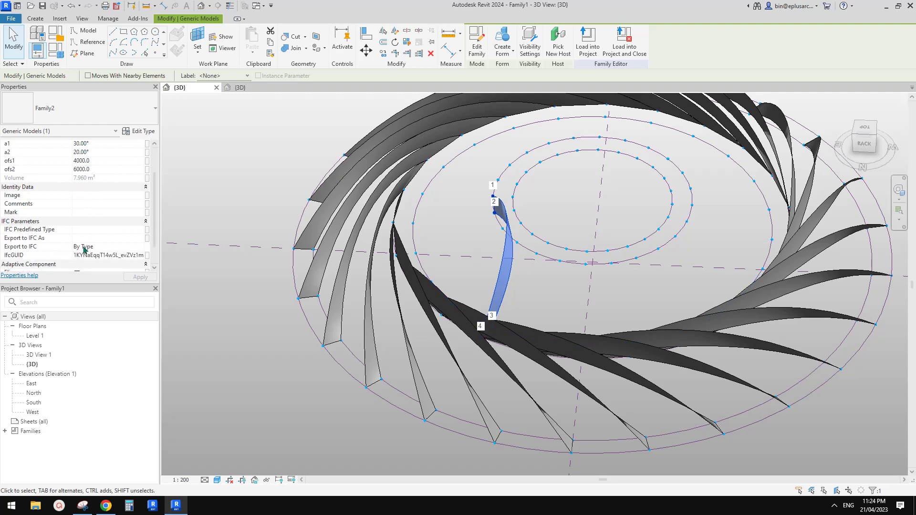
{"action": "middle_click_drag", "start_coordinate": [528, 254], "coordinate": [496, 232], "text": "shift"}
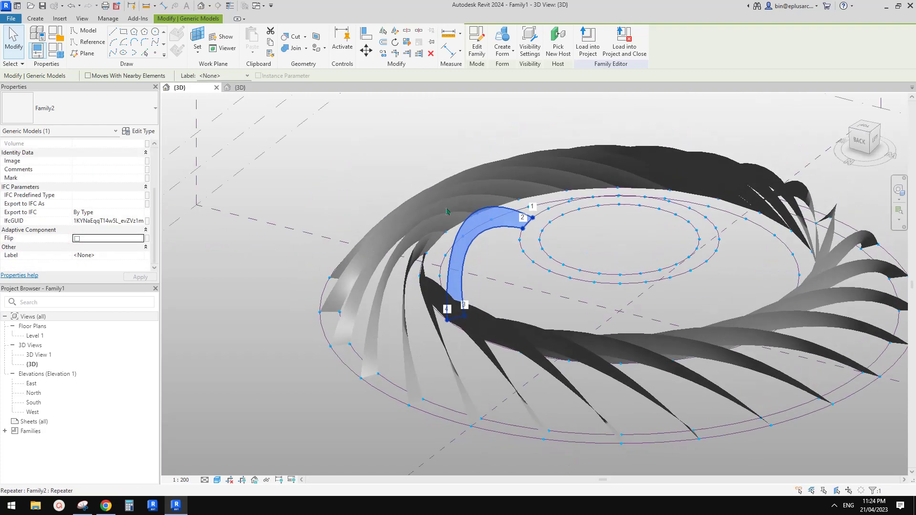
{"action": "left_click", "coordinate": [491, 231]}
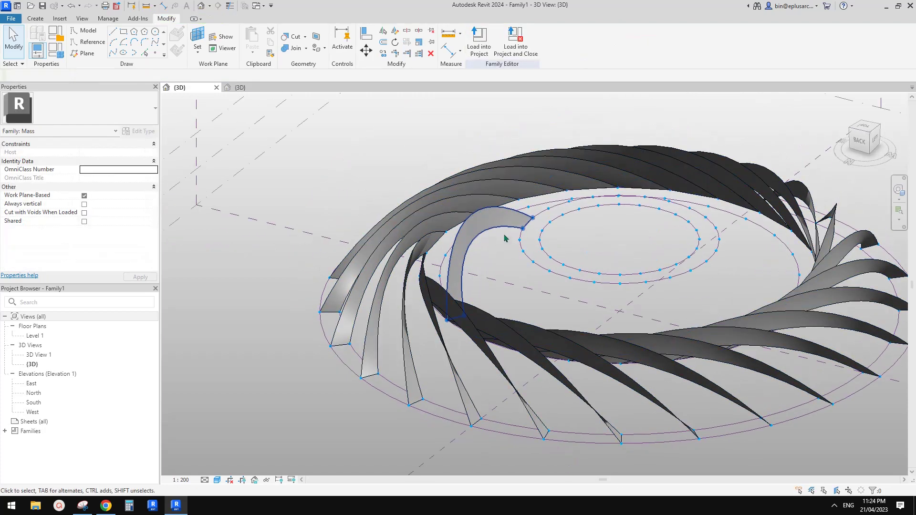
{"action": "left_click", "coordinate": [415, 264]}
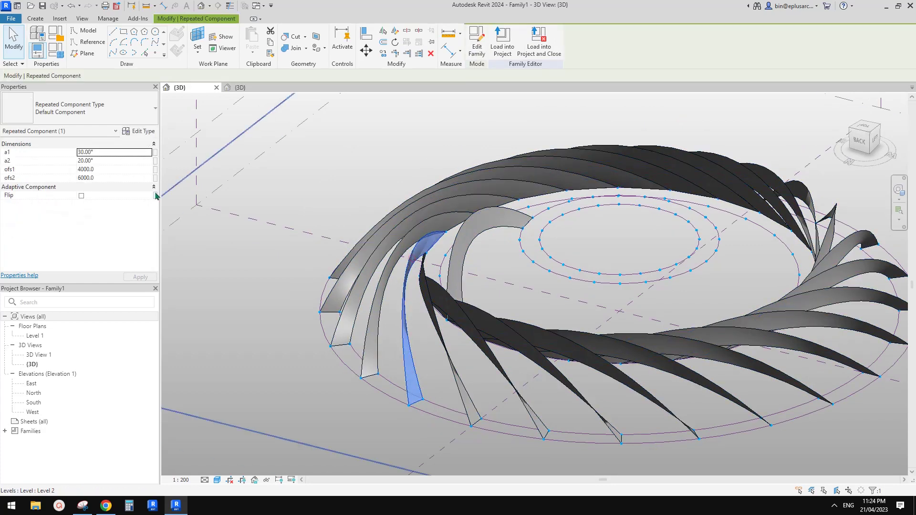
{"action": "left_click", "coordinate": [484, 222]}
- Set the curved sample blade's twist angle to 60° and apply it
{"action": "middle_click_drag", "start_coordinate": [494, 275], "coordinate": [574, 313], "text": "shift"}
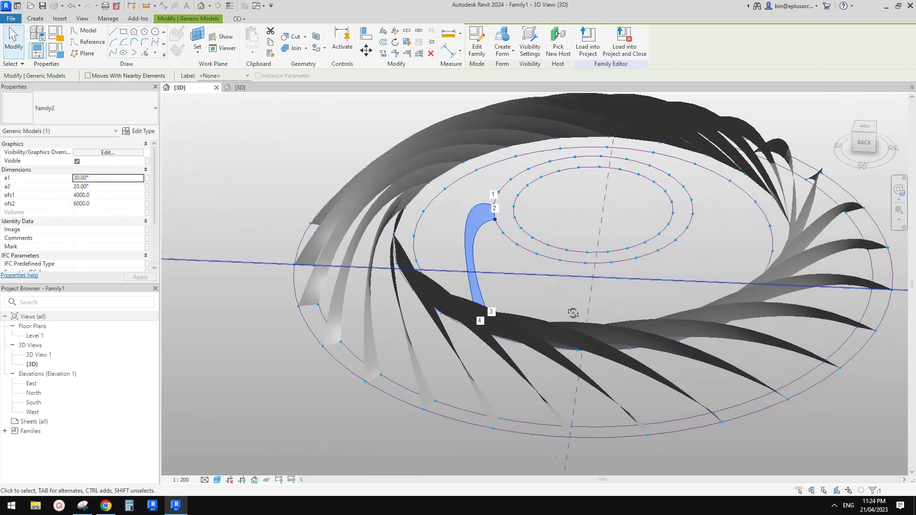
{"action": "left_click", "coordinate": [528, 287]}
{"action": "scroll", "coordinate": [424, 326], "scroll_direction": "up", "scroll_amount": 2}
{"action": "left_click", "coordinate": [480, 216]}
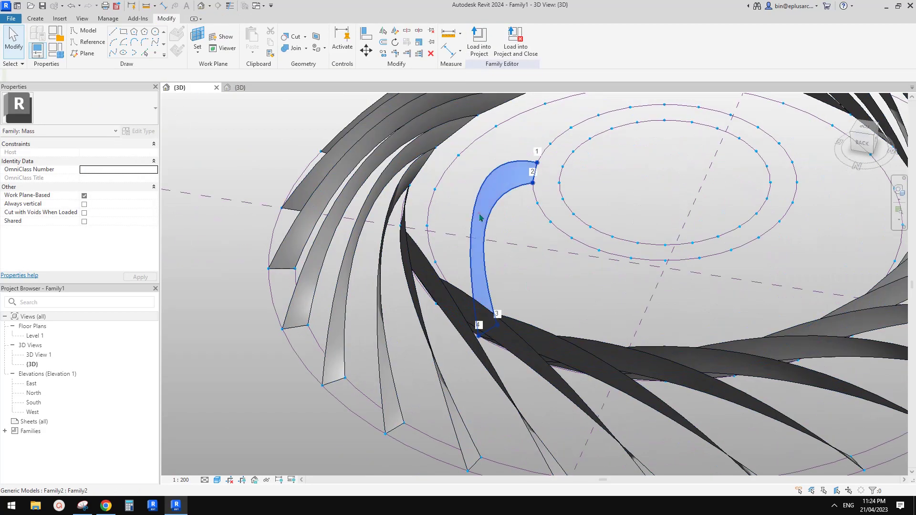
{"action": "middle_click_drag", "start_coordinate": [503, 223], "coordinate": [563, 260]}
{"action": "scroll", "coordinate": [496, 258], "scroll_direction": "up", "scroll_amount": 1}
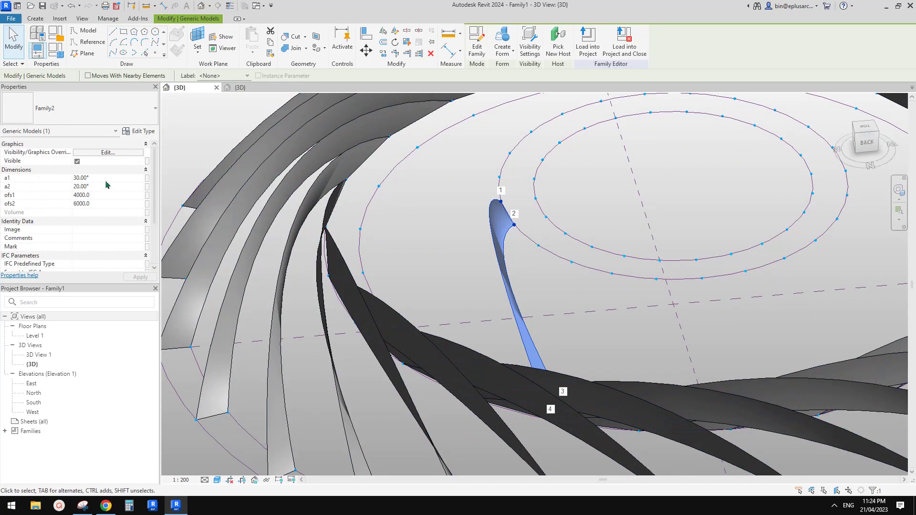
{"action": "middle_click_drag", "start_coordinate": [524, 245], "coordinate": [497, 215], "text": "shift"}
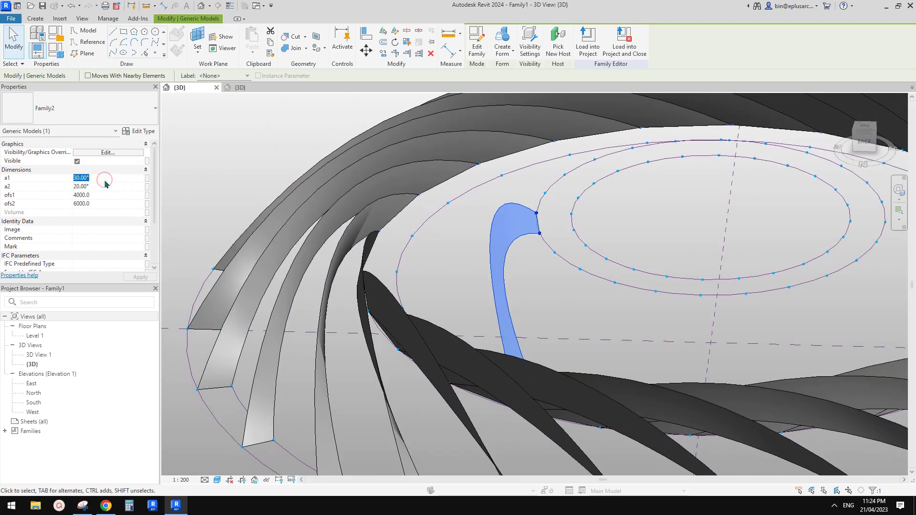
{"action": "type", "text": "60"}
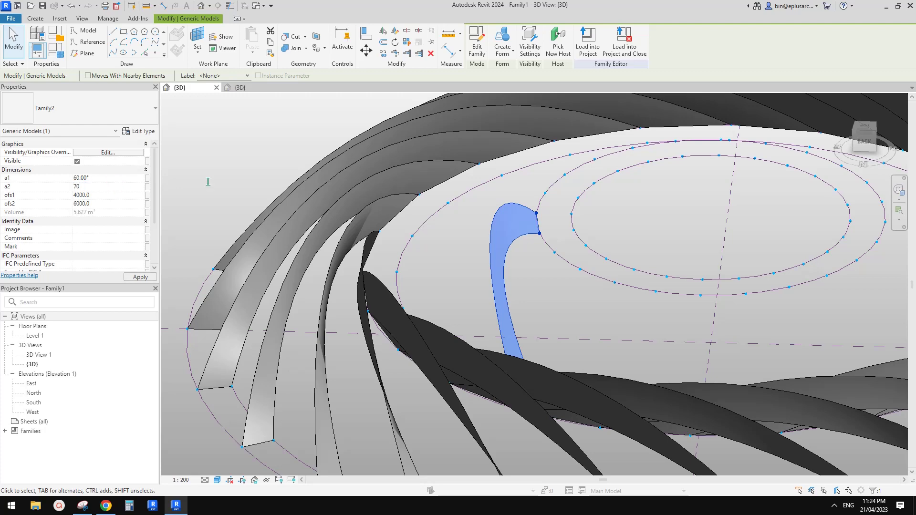
{"action": "middle_click_drag", "start_coordinate": [461, 234], "coordinate": [480, 324], "text": "shift"}
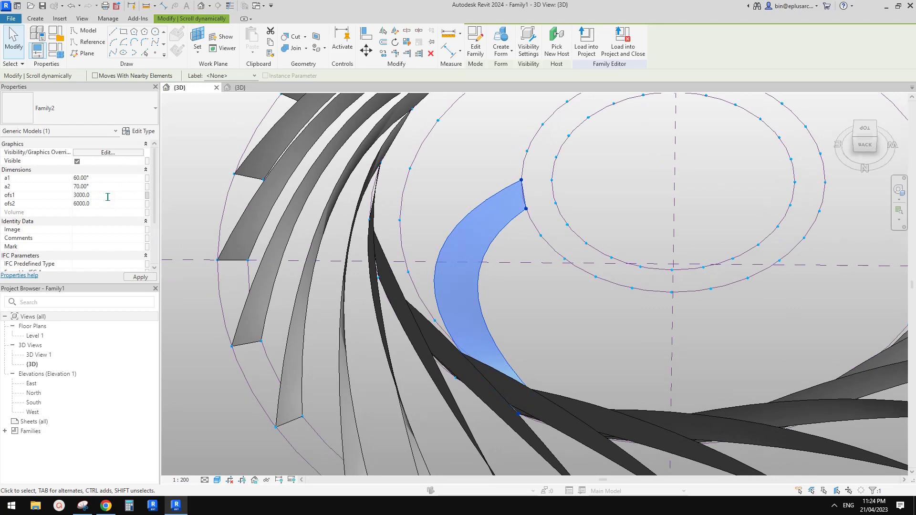
{"action": "key", "text": "Return"}
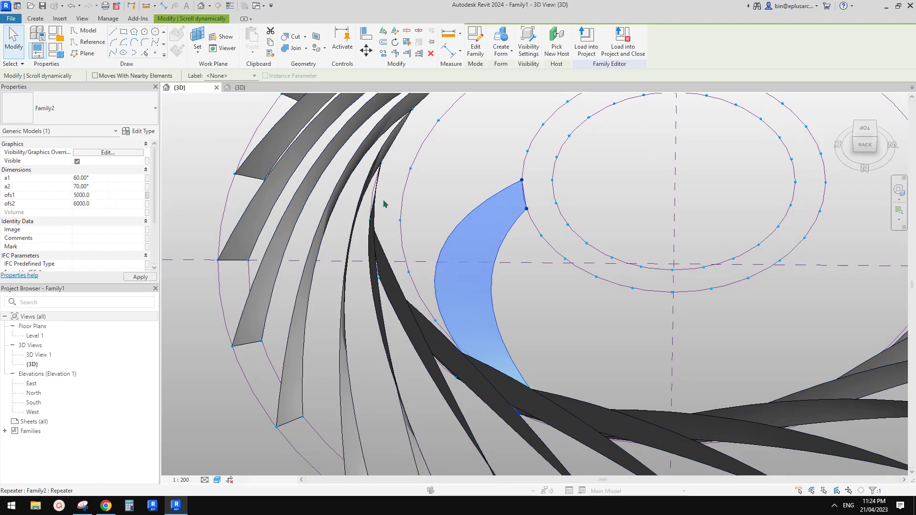
- Give the repeated blades a1 70°, an offset of 3000 and ofs2 4000
{"action": "middle_click_drag", "start_coordinate": [390, 205], "coordinate": [458, 229], "text": "shift"}
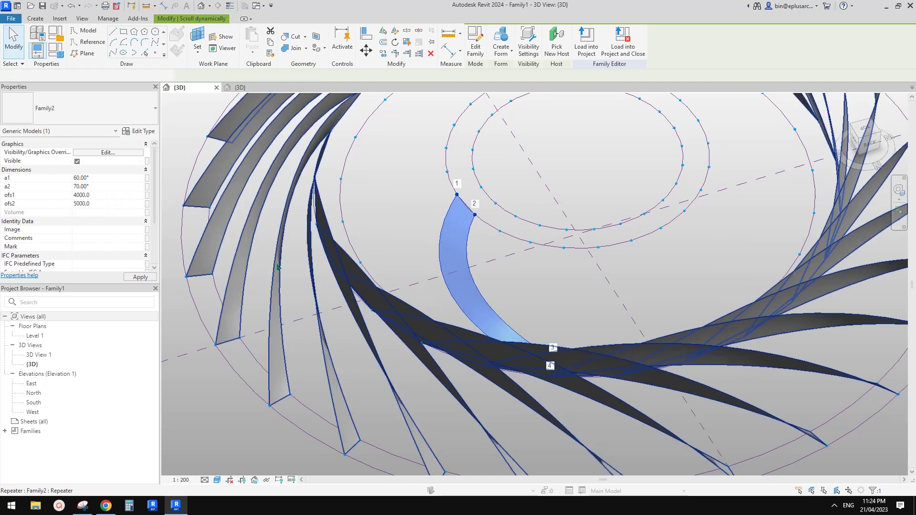
{"action": "middle_click_drag", "start_coordinate": [329, 238], "coordinate": [283, 203], "text": "shift"}
{"action": "left_click", "coordinate": [283, 202]}
{"action": "key", "text": "Tab"}
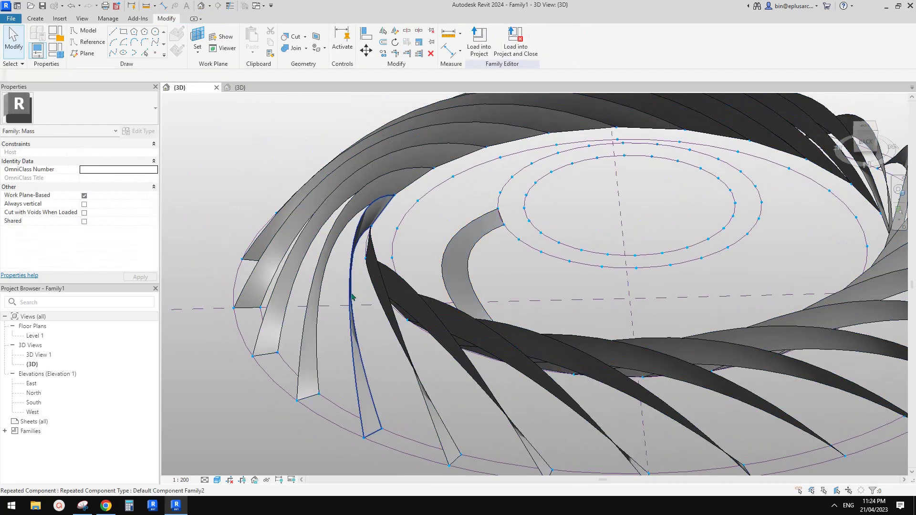
{"action": "left_click", "coordinate": [352, 298]}
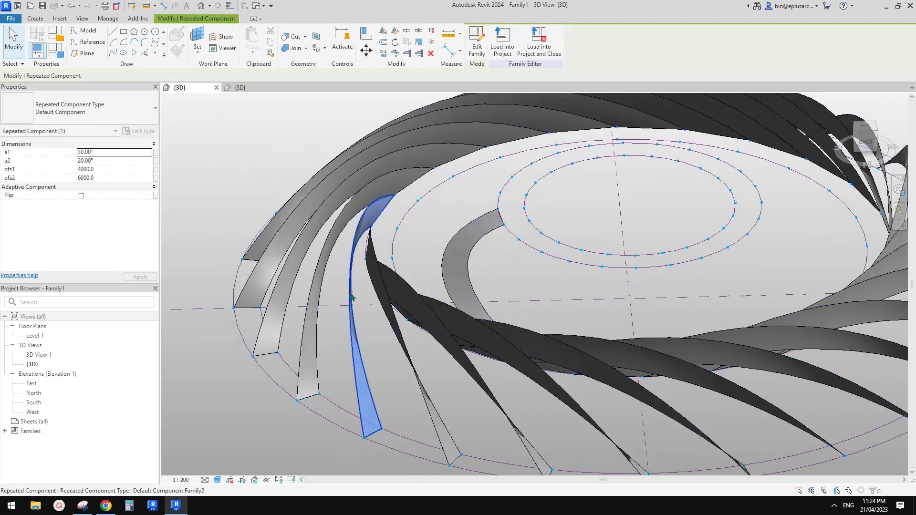
{"action": "left_click", "coordinate": [111, 154]}
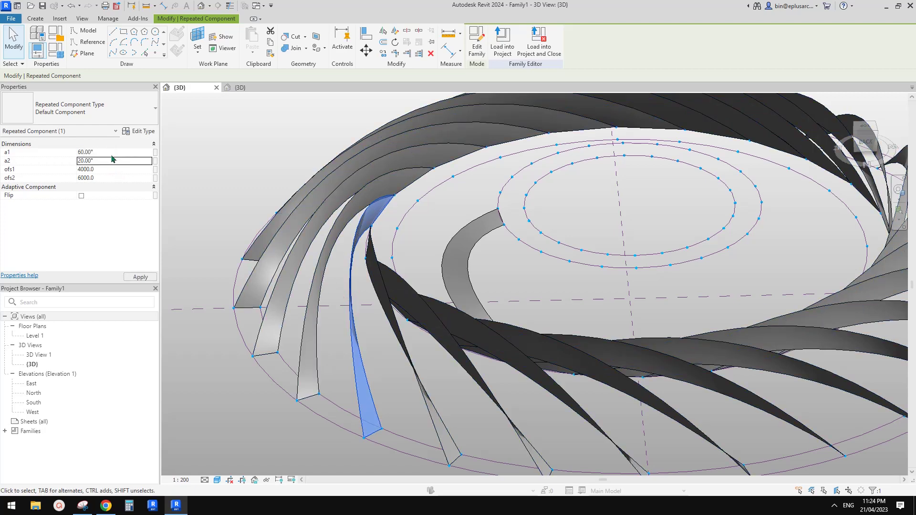
{"action": "type", "text": "70"}
{"action": "key", "text": "Tab"}
{"action": "type", "text": "3000"}
{"action": "key", "text": "Tab"}
{"action": "type", "text": "4000"}
{"action": "key", "text": "Tab"}
- Set the repeated blades' ofs1 offset to 5000 and enter 6000 for the next offset
{"action": "middle_click_drag", "start_coordinate": [361, 229], "coordinate": [334, 234], "text": "shift"}
{"action": "left_click", "coordinate": [452, 268]}
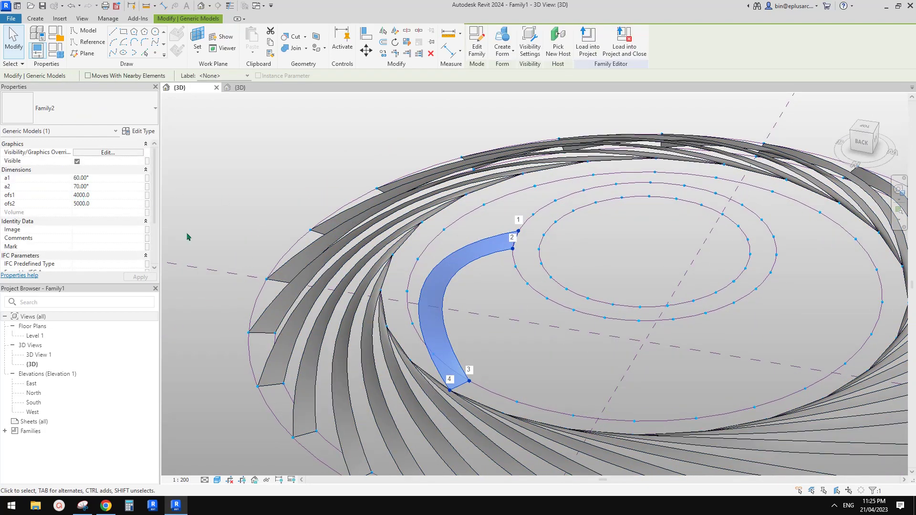
{"action": "left_click", "coordinate": [338, 343]}
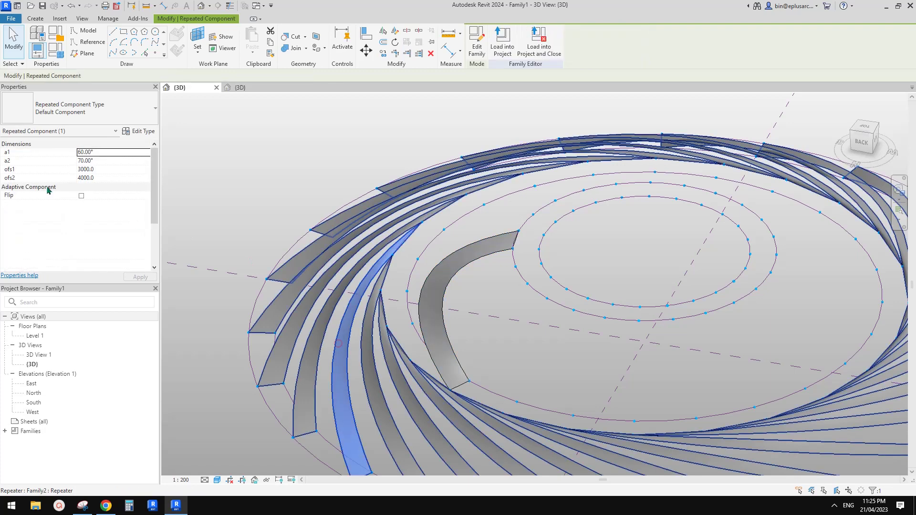
{"action": "left_click", "coordinate": [109, 171]}
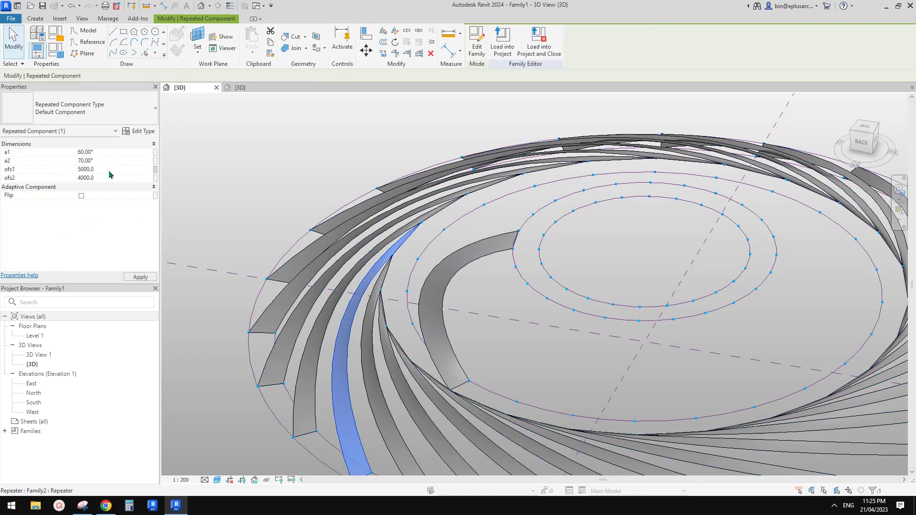
{"action": "key", "text": "Tab"}
{"action": "type", "text": "6000"}
{"action": "key", "text": "Escape"}
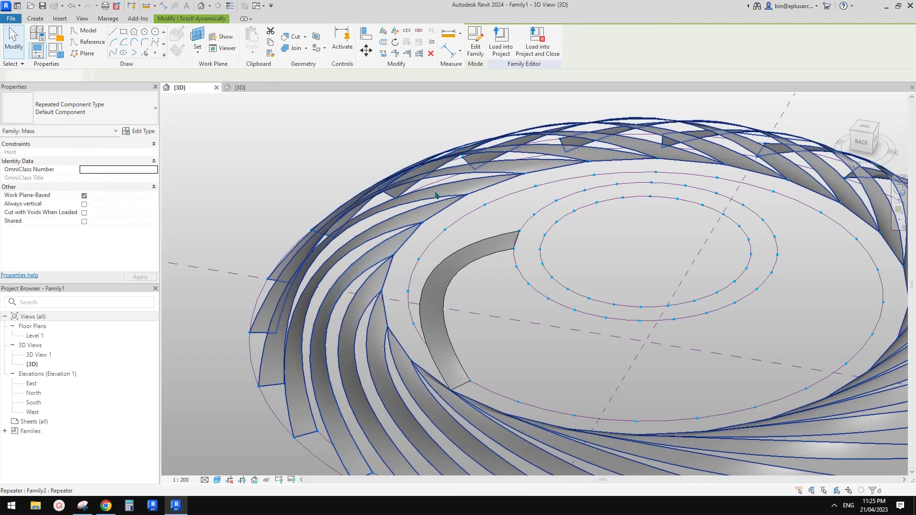
{"action": "scroll", "coordinate": [437, 193], "scroll_direction": "down", "scroll_amount": 3}
{"action": "middle_click_drag", "start_coordinate": [427, 236], "coordinate": [480, 301], "text": "shift"}
- Repeat the inner curved blade around the inner rings
{"action": "left_click_drag", "start_coordinate": [0, 0], "coordinate": [0, 0]}
{"action": "middle_click_drag", "start_coordinate": [480, 301], "coordinate": [451, 272], "text": "shift"}
{"action": "scroll", "coordinate": [447, 244], "scroll_direction": "up", "scroll_amount": 1}
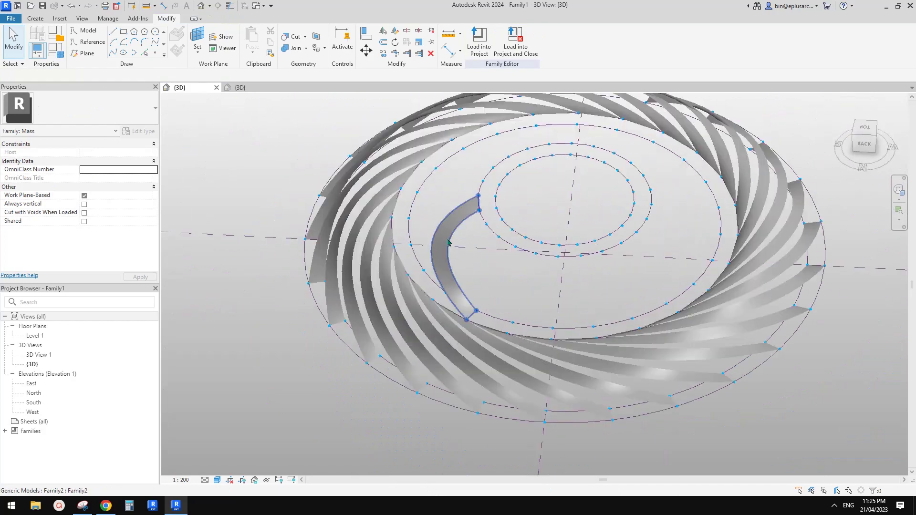
{"action": "left_click", "coordinate": [447, 237]}
{"action": "middle_click_drag", "start_coordinate": [447, 237], "coordinate": [480, 212], "text": "shift"}
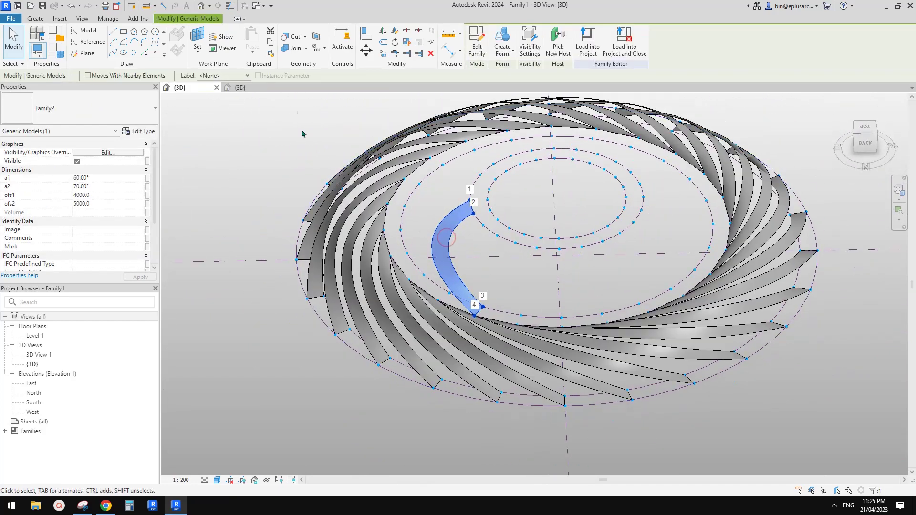
{"action": "left_click", "coordinate": [408, 45]}
{"action": "middle_click_drag", "start_coordinate": [624, 209], "coordinate": [287, 422], "text": "shift"}
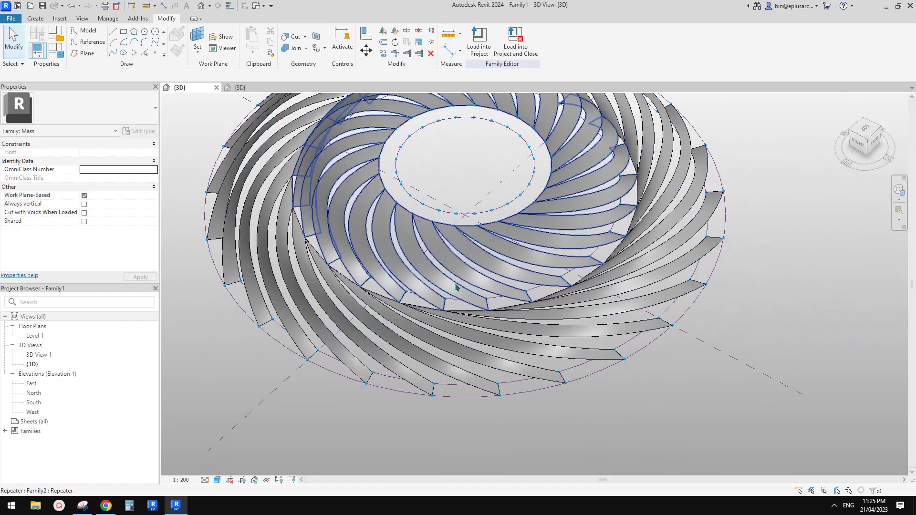
{"action": "middle_click_drag", "start_coordinate": [558, 334], "coordinate": [553, 301], "text": "shift"}
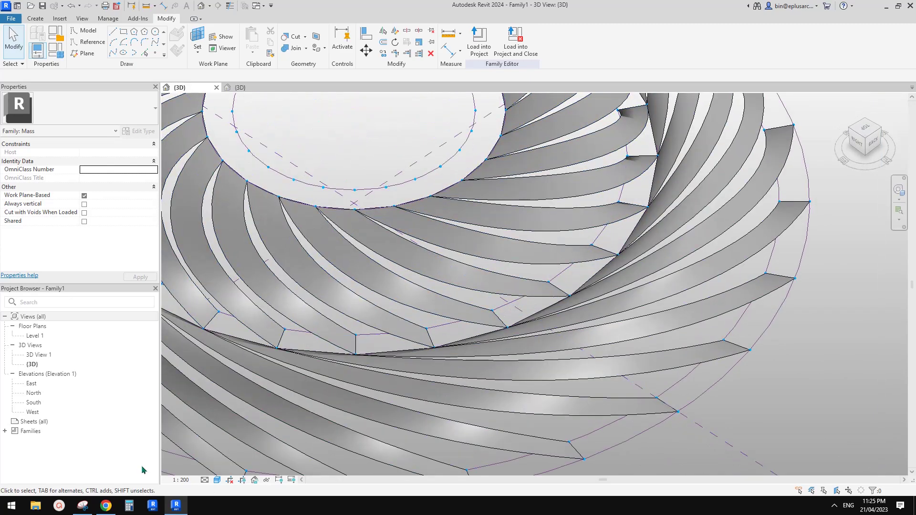
- Compare the model against the spiral reference image in Chrome, then return to Revit
{"action": "left_click", "coordinate": [108, 507]}
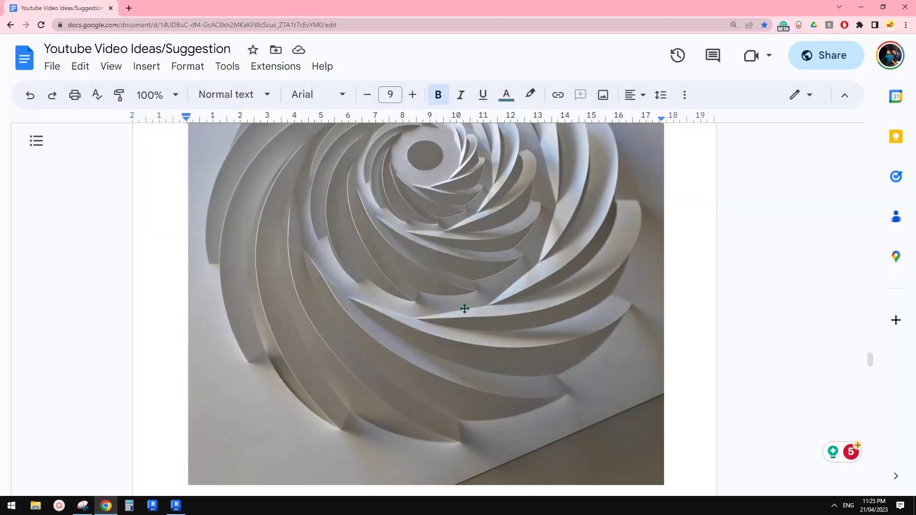
{"action": "left_click", "coordinate": [181, 510]}
{"action": "scroll", "coordinate": [549, 329], "scroll_direction": "down", "scroll_amount": 1}
{"action": "middle_click_drag", "start_coordinate": [578, 312], "coordinate": [590, 291]}
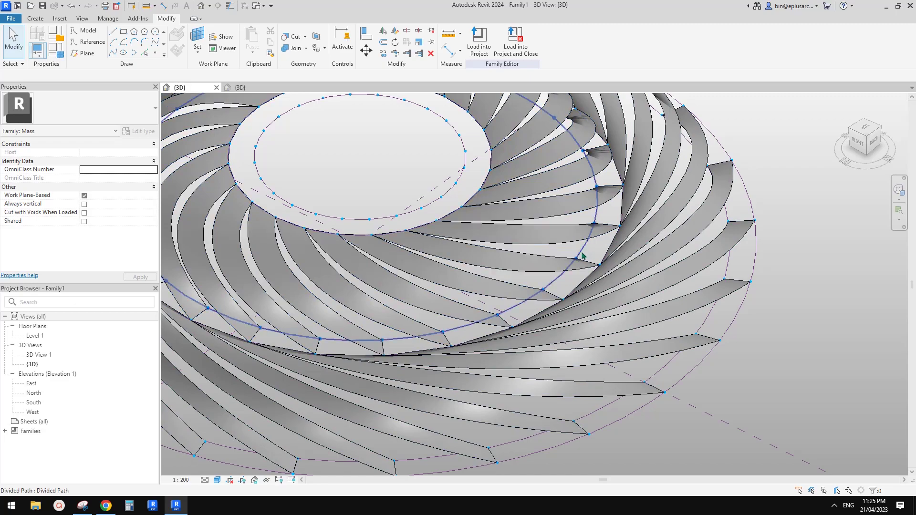
{"action": "middle_click_drag", "start_coordinate": [582, 256], "coordinate": [640, 314], "text": "shift"}
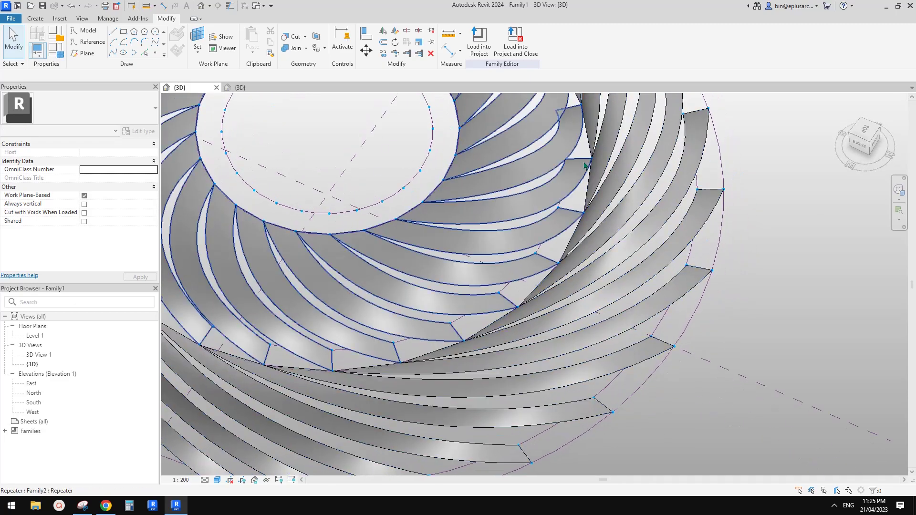
{"action": "scroll", "coordinate": [570, 243], "scroll_direction": "down", "scroll_amount": 1}
{"action": "middle_click_drag", "start_coordinate": [570, 242], "coordinate": [477, 118], "text": "shift"}
{"action": "scroll", "coordinate": [473, 208], "scroll_direction": "down", "scroll_amount": 3}
{"action": "middle_click_drag", "start_coordinate": [482, 149], "coordinate": [471, 208], "text": "shift"}
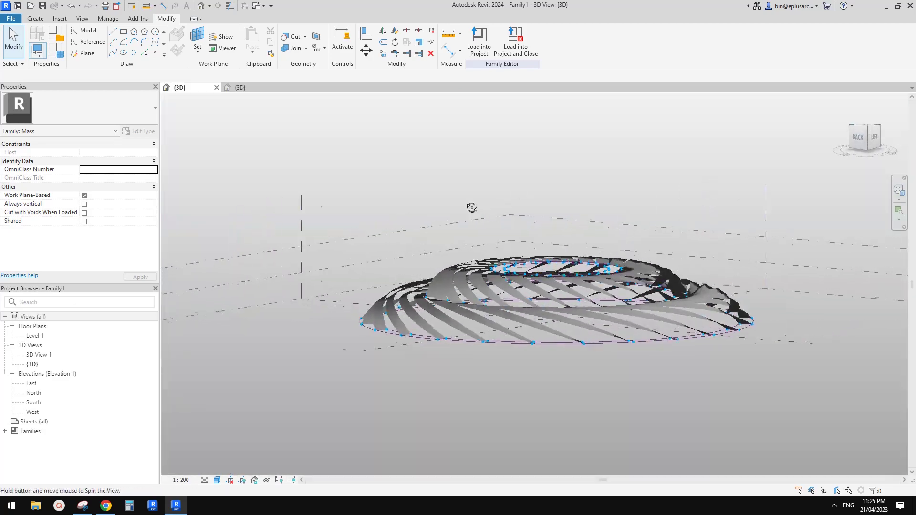
{"action": "middle_click_drag", "start_coordinate": [376, 201], "coordinate": [523, 333], "text": "shift"}
{"action": "scroll", "coordinate": [528, 262], "scroll_direction": "up", "scroll_amount": 3}
{"action": "middle_click_drag", "start_coordinate": [527, 261], "coordinate": [528, 310], "text": "shift"}
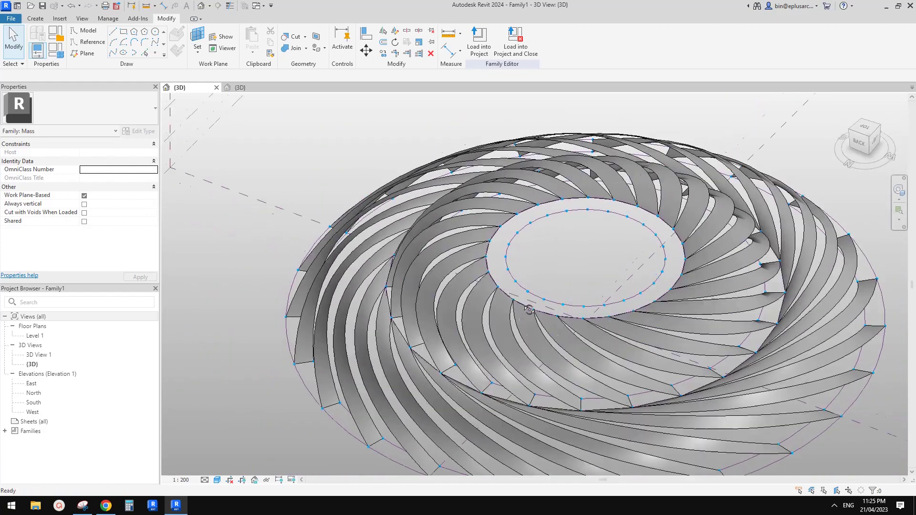
{"action": "middle_click_drag", "start_coordinate": [538, 254], "coordinate": [561, 249]}
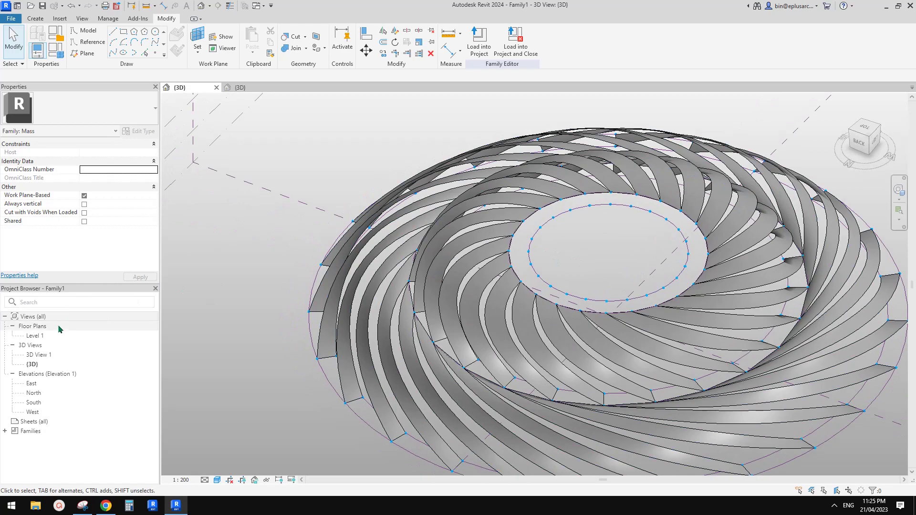
{"action": "middle_click_drag", "start_coordinate": [491, 225], "coordinate": [474, 145], "text": "shift"}
- Copy Level 3 up 4000 in a back view to create Level 4 at elevation 12000
{"action": "left_click", "coordinate": [382, 230]}
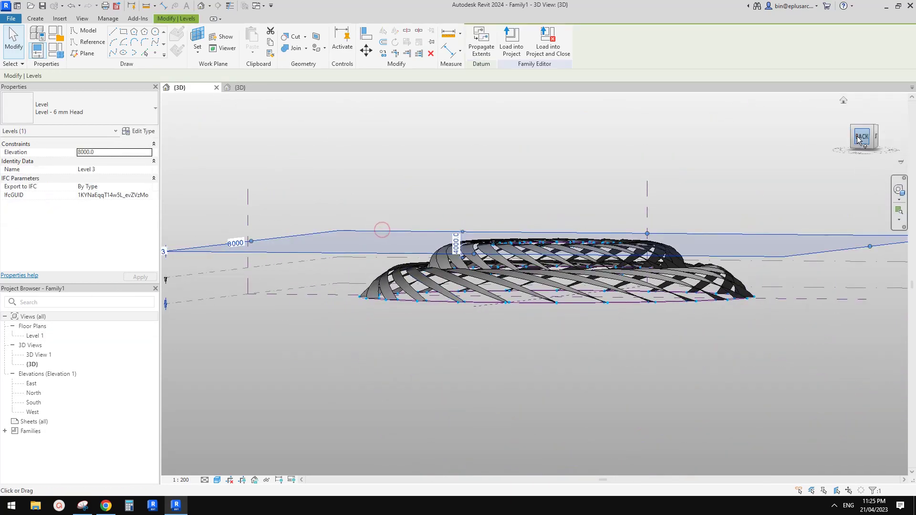
{"action": "left_click", "coordinate": [857, 139]}
{"action": "key", "text": "c"}
{"action": "key", "text": "o"}
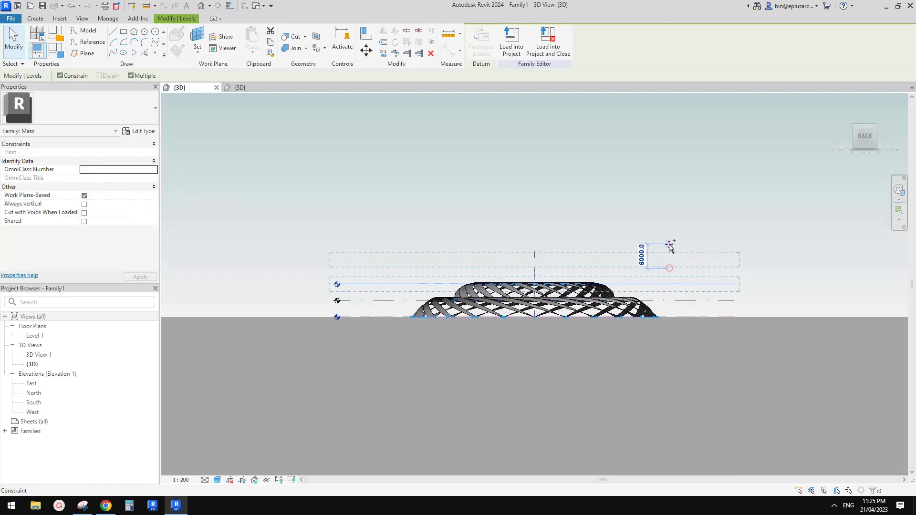
{"action": "left_click", "coordinate": [670, 252]}
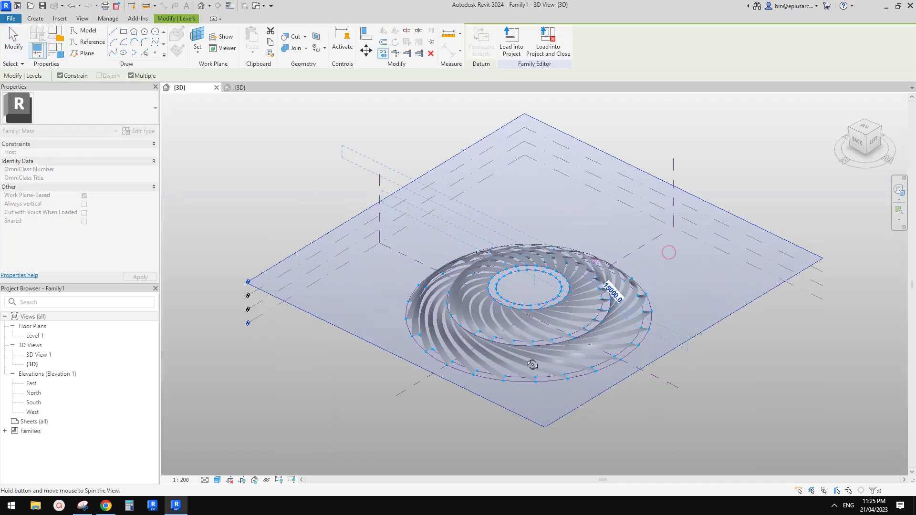
{"action": "key", "text": "Escape"}
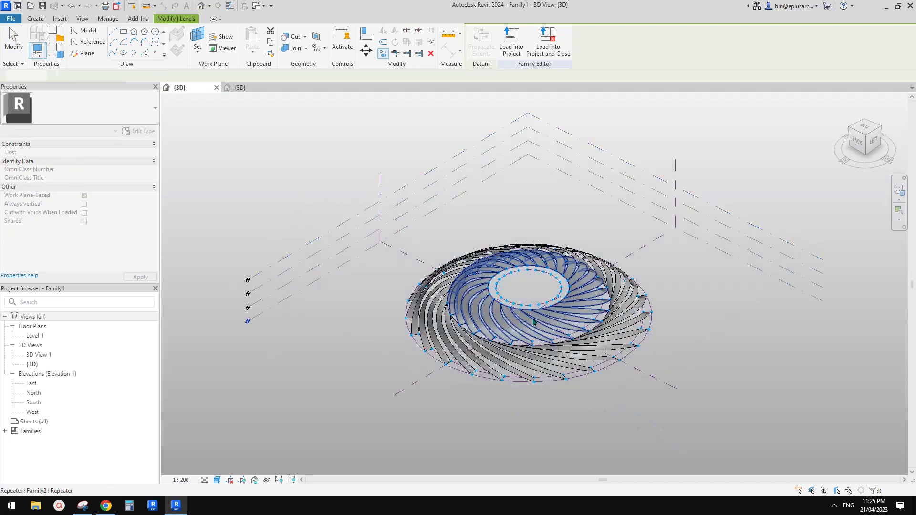
{"action": "left_click", "coordinate": [409, 185]}
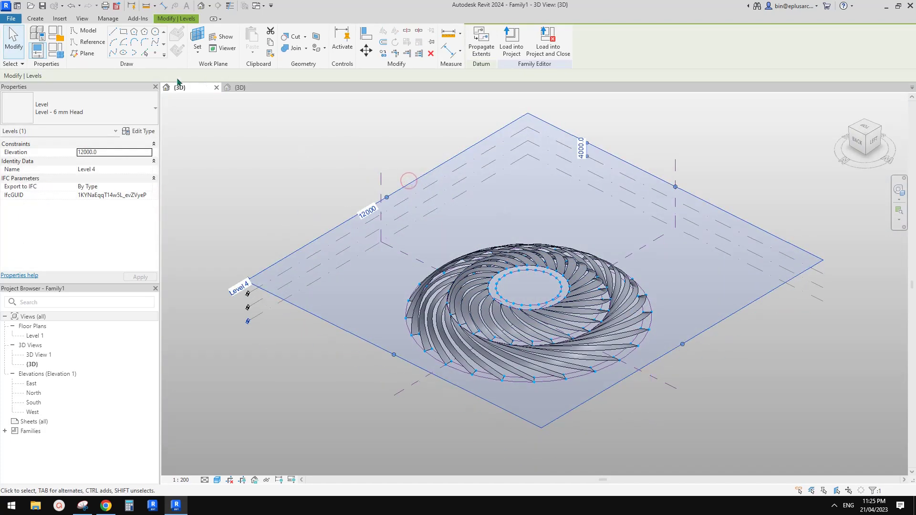
{"action": "left_click", "coordinate": [75, 43]}
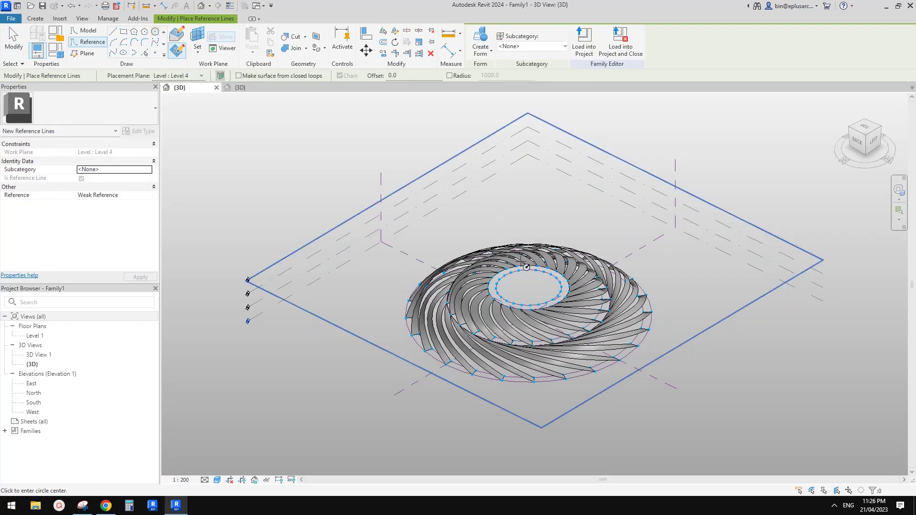
- Draw a 5000-radius reference circle on Level 4 at the fan's centre
{"action": "middle_click_drag", "start_coordinate": [520, 273], "coordinate": [548, 311], "text": "shift"}
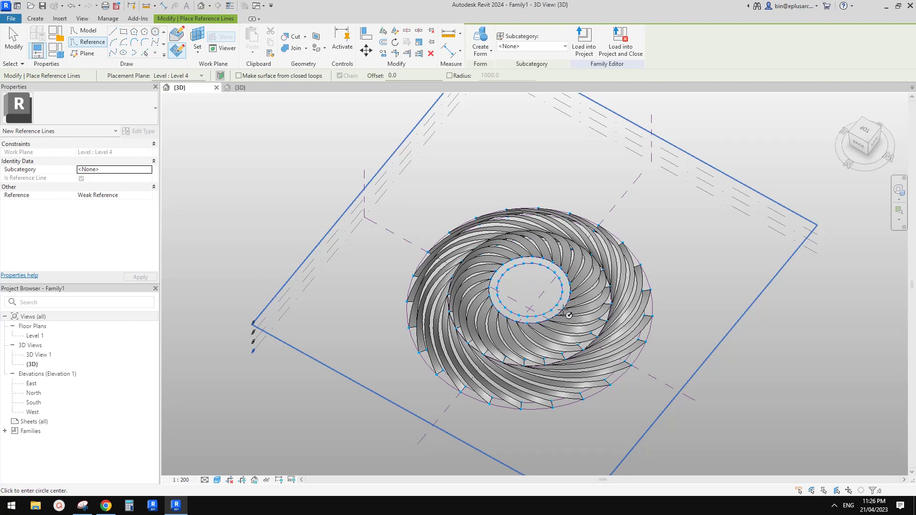
{"action": "scroll", "coordinate": [549, 289], "scroll_direction": "up", "scroll_amount": 3}
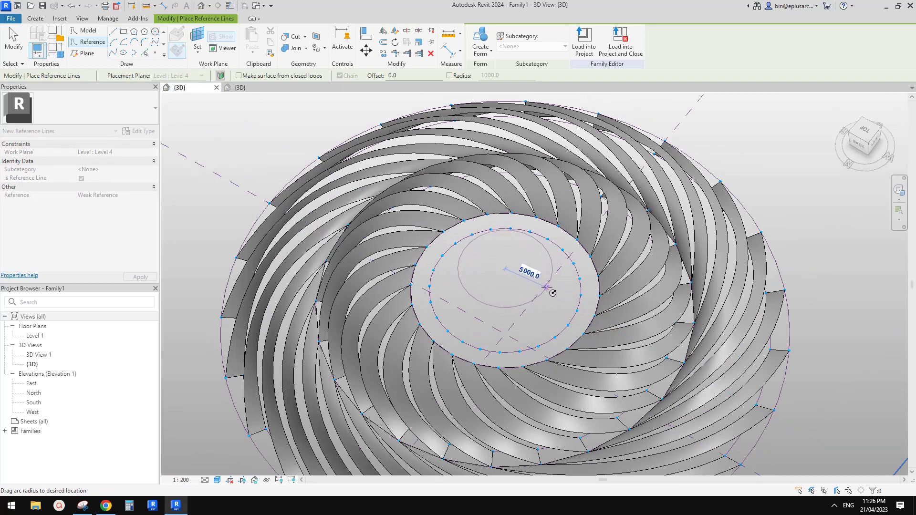
{"action": "left_click", "coordinate": [548, 289]}
{"action": "key", "text": "Escape"}
{"action": "key", "text": "Escape"}
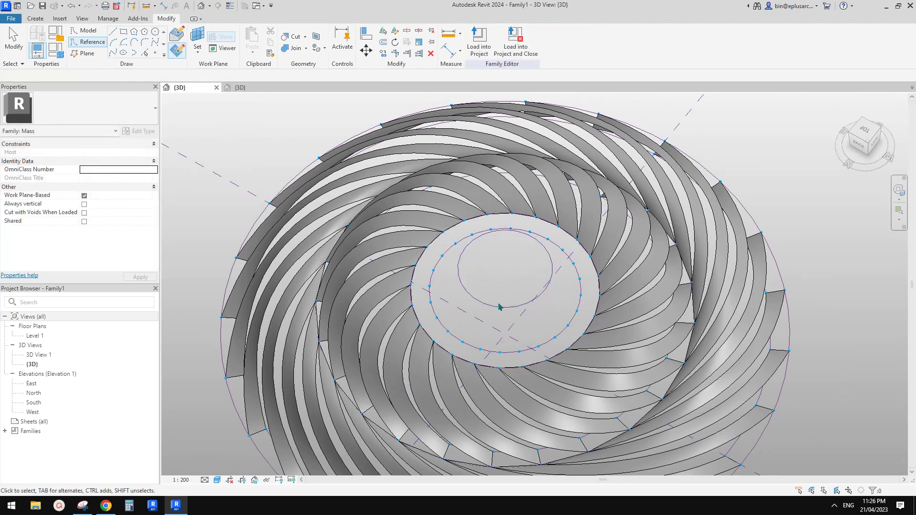
- Divide the reference circle into 24 evenly spaced points
{"action": "left_click", "coordinate": [498, 307]}
{"action": "middle_click_drag", "start_coordinate": [506, 287], "coordinate": [488, 304], "text": "shift"}
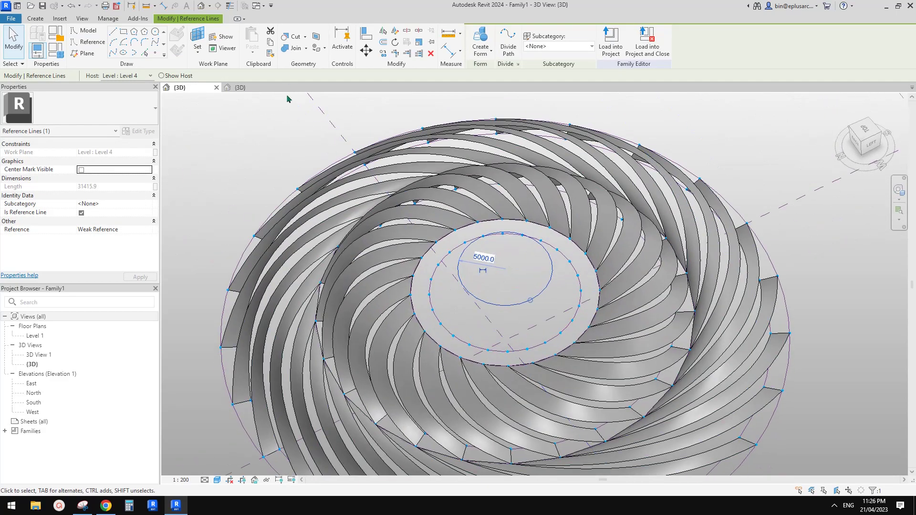
{"action": "left_click", "coordinate": [507, 52]}
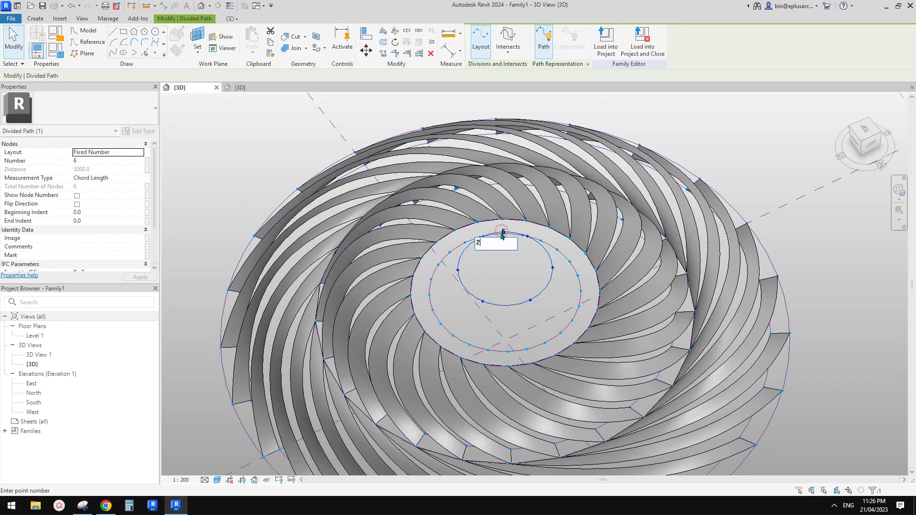
{"action": "key", "text": "Return"}
{"action": "key", "text": "Escape"}
{"action": "middle_click_drag", "start_coordinate": [572, 193], "coordinate": [243, 125], "text": "shift"}
- Place the adaptive blade component on the divided circle's points
{"action": "left_click", "coordinate": [42, 20]}
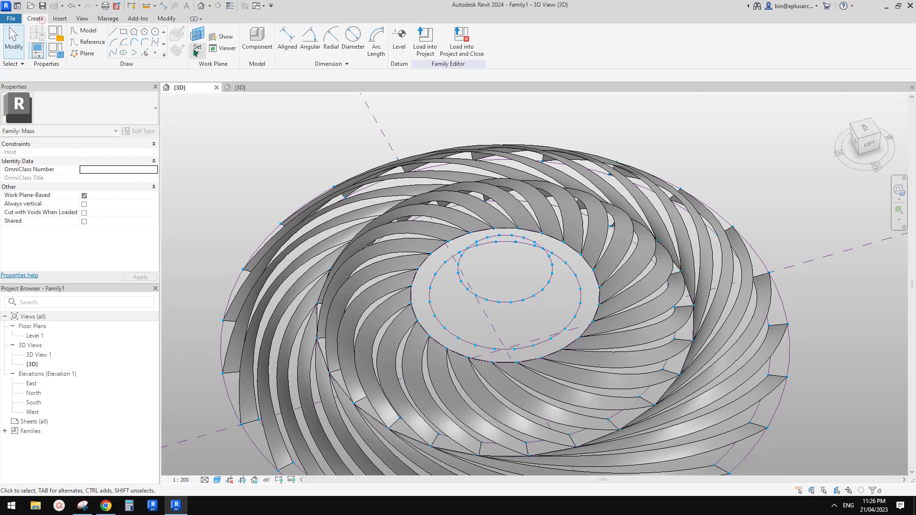
{"action": "left_click", "coordinate": [258, 41]}
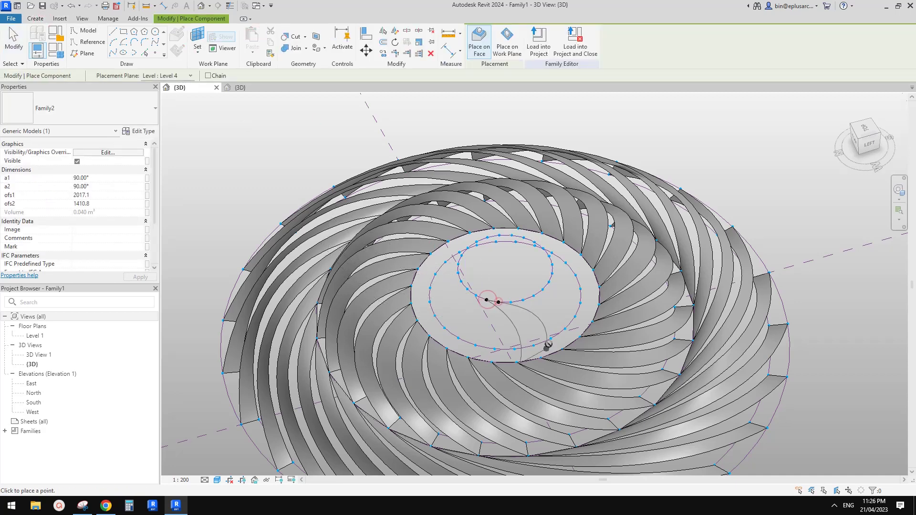
{"action": "scroll", "coordinate": [548, 344], "scroll_direction": "up", "scroll_amount": 3}
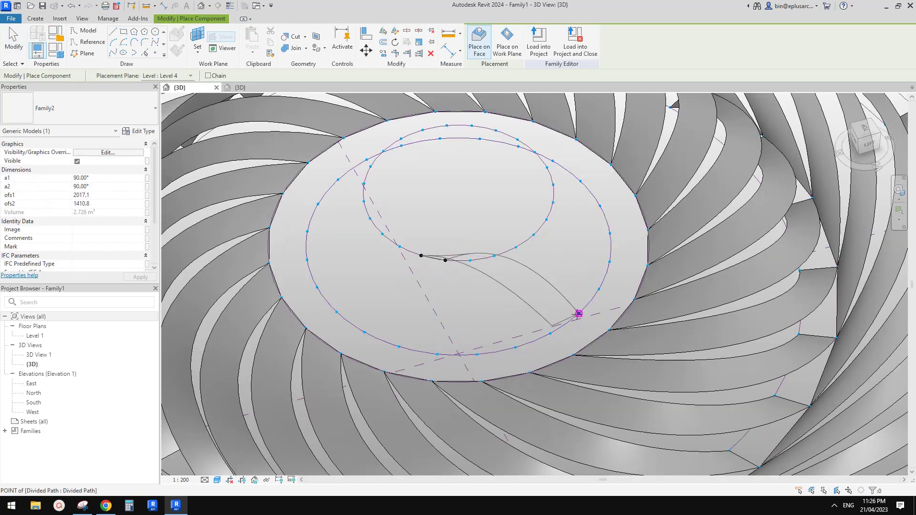
{"action": "left_click", "coordinate": [579, 313]}
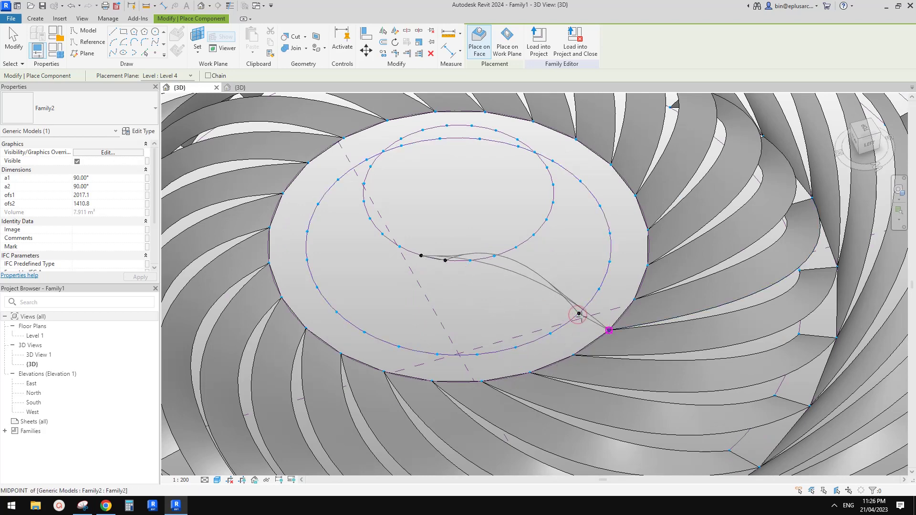
{"action": "key", "text": "Escape"}
{"action": "middle_click_drag", "start_coordinate": [556, 293], "coordinate": [375, 261], "text": "shift"}
{"action": "scroll", "coordinate": [527, 269], "scroll_direction": "up", "scroll_amount": 1}
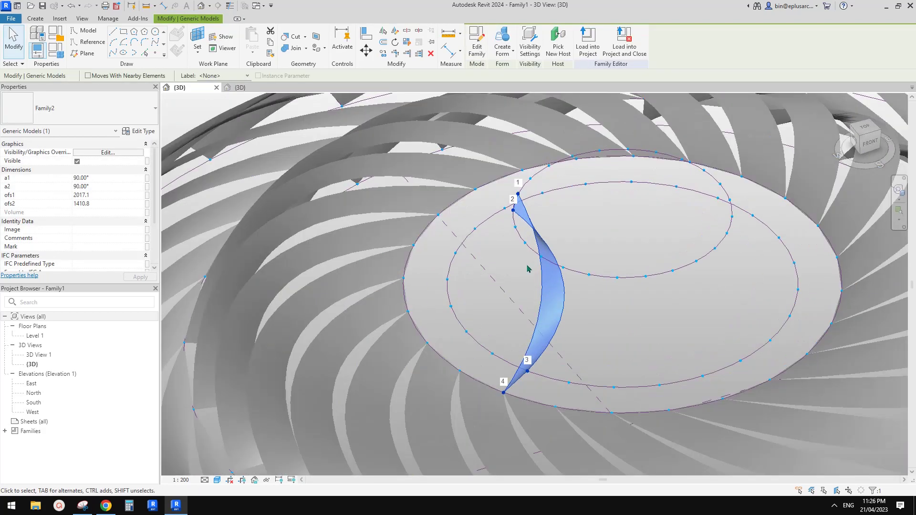
- Set the blade's a1 to 60°, a2 to 70° and ofs1 to 2000
{"action": "left_click", "coordinate": [103, 178]}
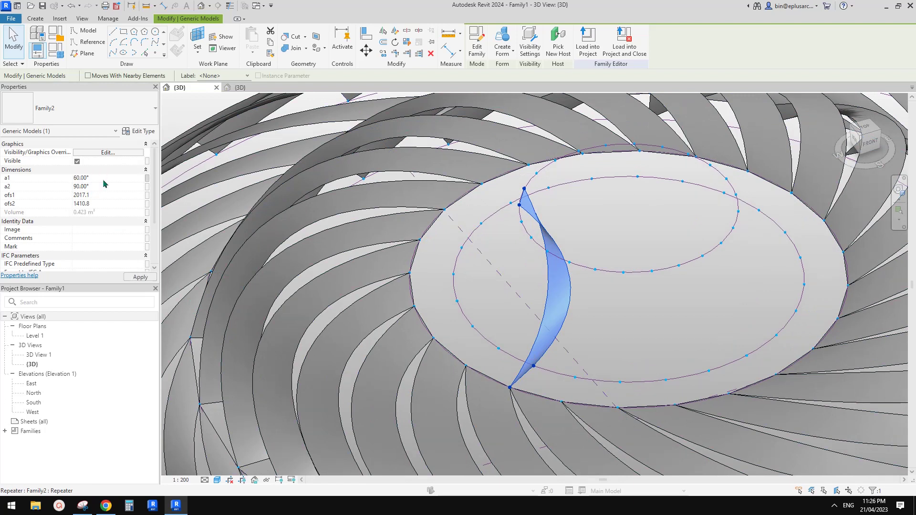
{"action": "key", "text": "Tab"}
{"action": "type", "text": "70"}
{"action": "key", "text": "Tab"}
{"action": "key", "text": "Tab"}
{"action": "type", "text": "2000"}
{"action": "key", "text": "Tab"}
- Set the new blade's ofs2 offset to 3000 and apply it
{"action": "type", "text": "3000"}
{"action": "middle_click_drag", "start_coordinate": [514, 254], "coordinate": [616, 200], "text": "shift"}
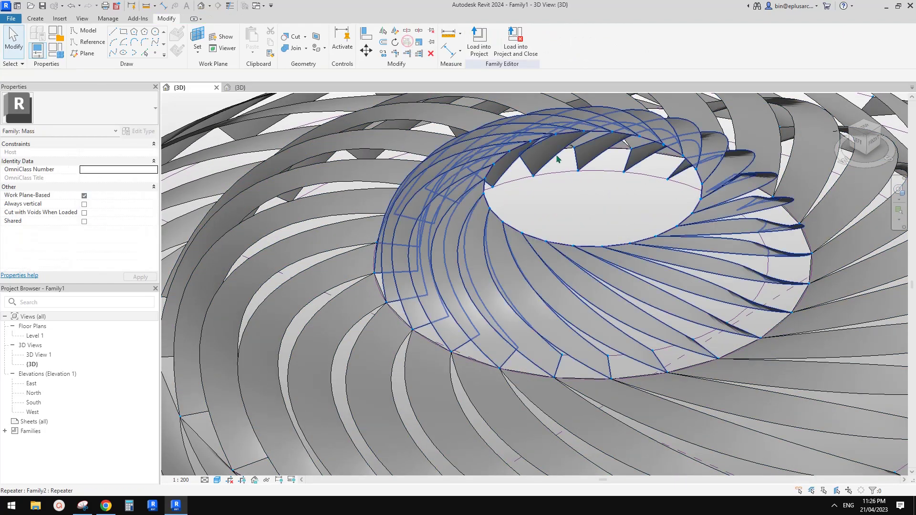
{"action": "scroll", "coordinate": [558, 159], "scroll_direction": "down", "scroll_amount": 2}
{"action": "middle_click_drag", "start_coordinate": [648, 272], "coordinate": [710, 301], "text": "shift"}
{"action": "scroll", "coordinate": [847, 222], "scroll_direction": "down", "scroll_amount": 2}
{"action": "middle_click_drag", "start_coordinate": [783, 238], "coordinate": [692, 247], "text": "shift"}
{"action": "scroll", "coordinate": [604, 257], "scroll_direction": "up", "scroll_amount": 3}
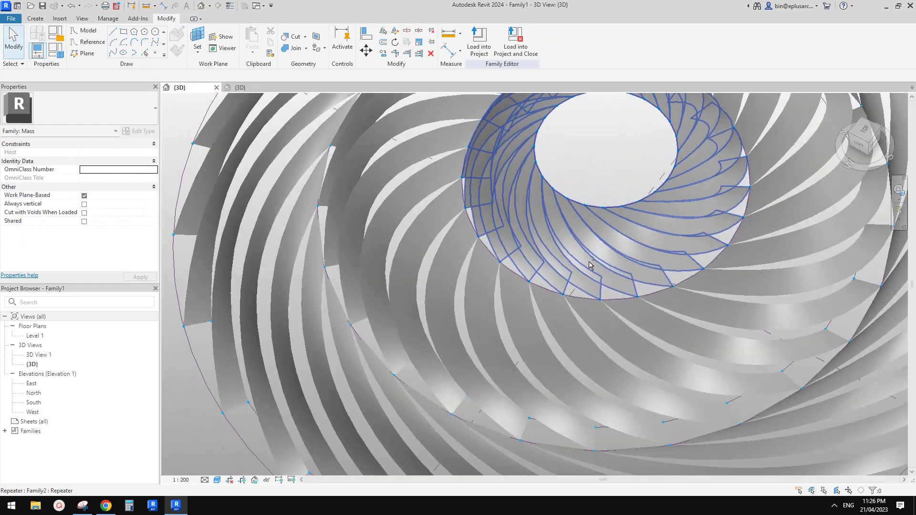
- Select a repeated blade in the inner ring and change its ofs1 offset to 2400
{"action": "left_click", "coordinate": [616, 259]}
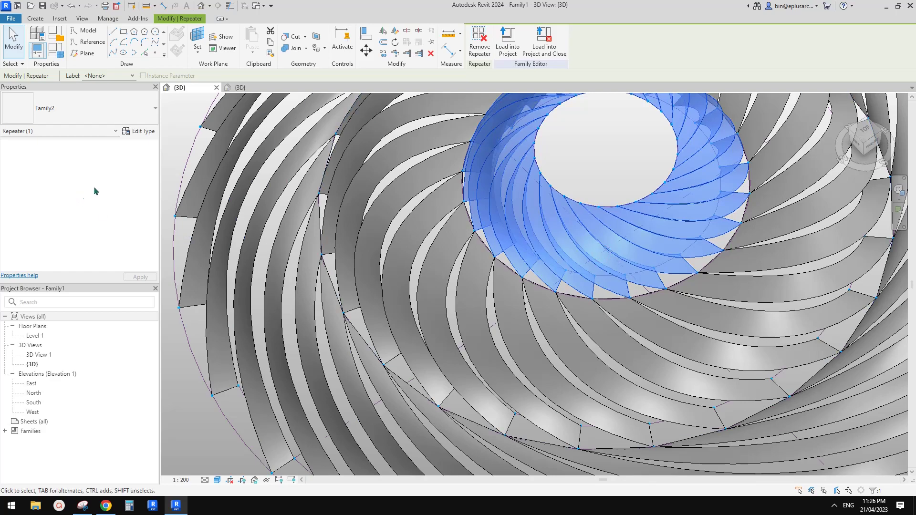
{"action": "key", "text": "Escape"}
{"action": "middle_click_drag", "start_coordinate": [595, 253], "coordinate": [545, 202], "text": "shift"}
{"action": "key", "text": "Tab"}
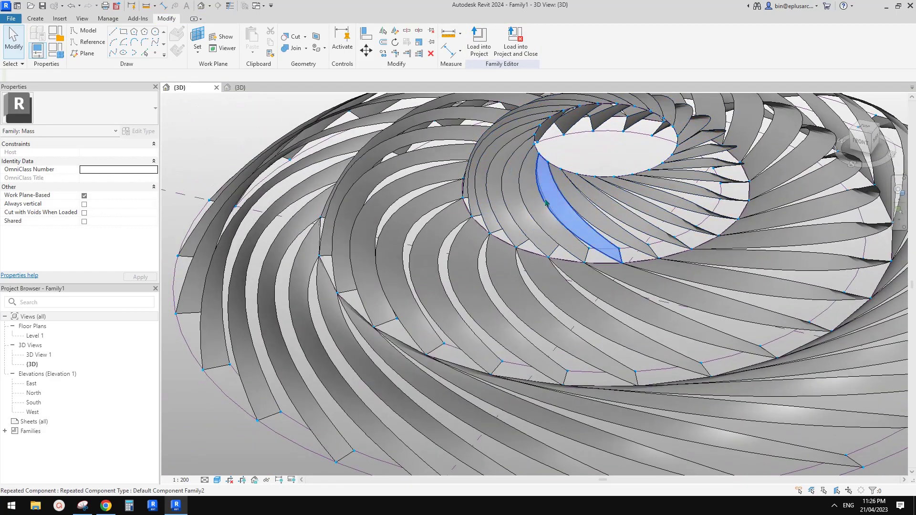
{"action": "left_click", "coordinate": [545, 202]}
{"action": "left_click", "coordinate": [110, 170]}
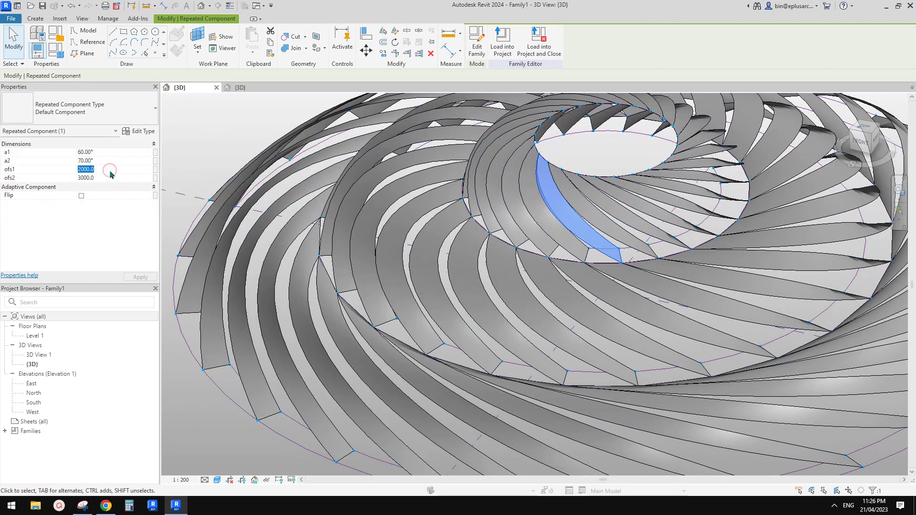
{"action": "type", "text": "2400"}
{"action": "middle_click_drag", "start_coordinate": [549, 202], "coordinate": [666, 273], "text": "shift"}
{"action": "key", "text": "Escape"}
{"action": "scroll", "coordinate": [564, 210], "scroll_direction": "down", "scroll_amount": 3}
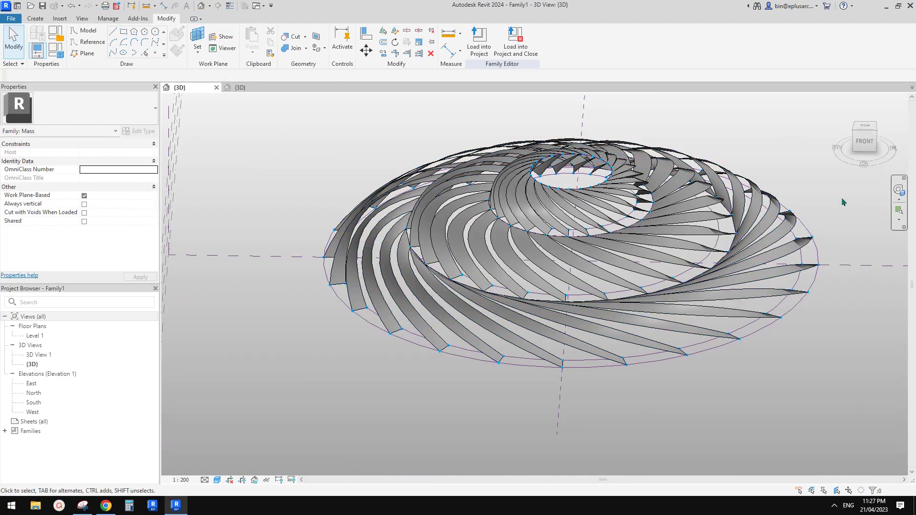
{"action": "middle_click_drag", "start_coordinate": [841, 202], "coordinate": [642, 238], "text": "shift"}
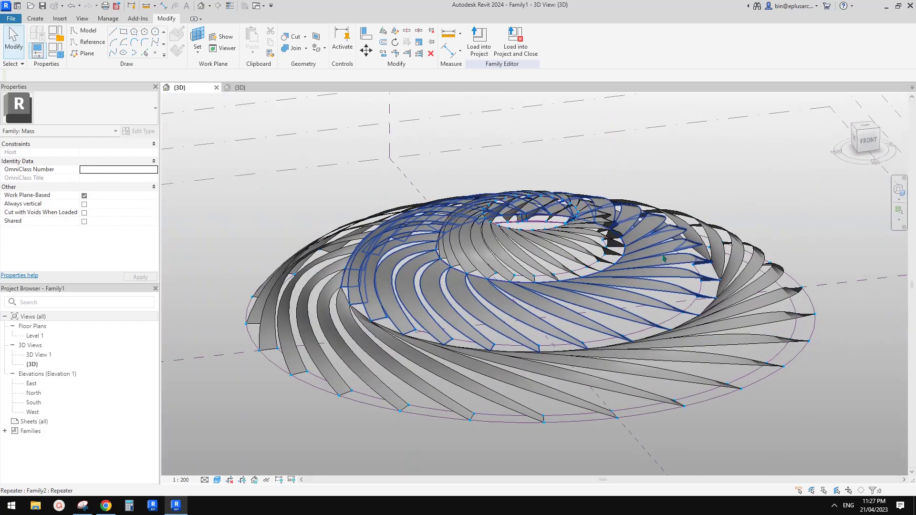
{"action": "middle_click_drag", "start_coordinate": [695, 288], "coordinate": [826, 358], "text": "shift"}
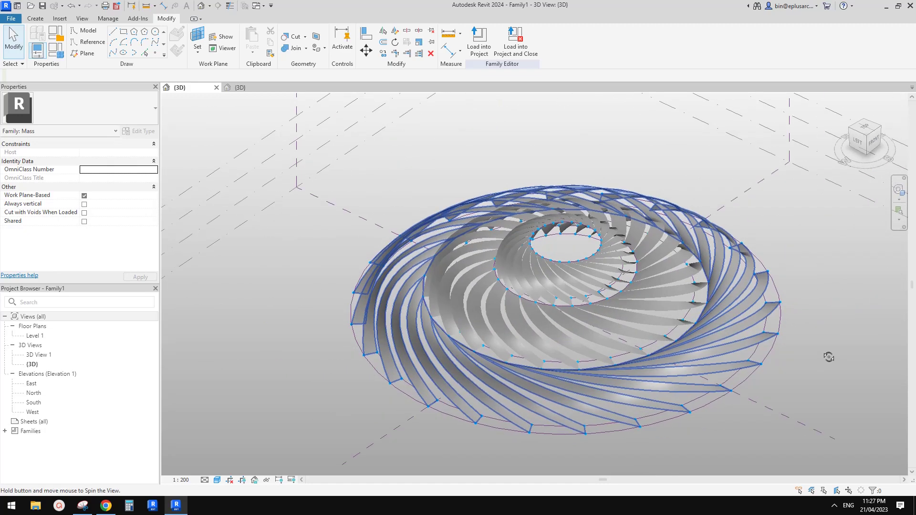
{"action": "middle_click_drag", "start_coordinate": [829, 244], "coordinate": [766, 274], "text": "shift"}
{"action": "scroll", "coordinate": [773, 281], "scroll_direction": "up", "scroll_amount": 3}
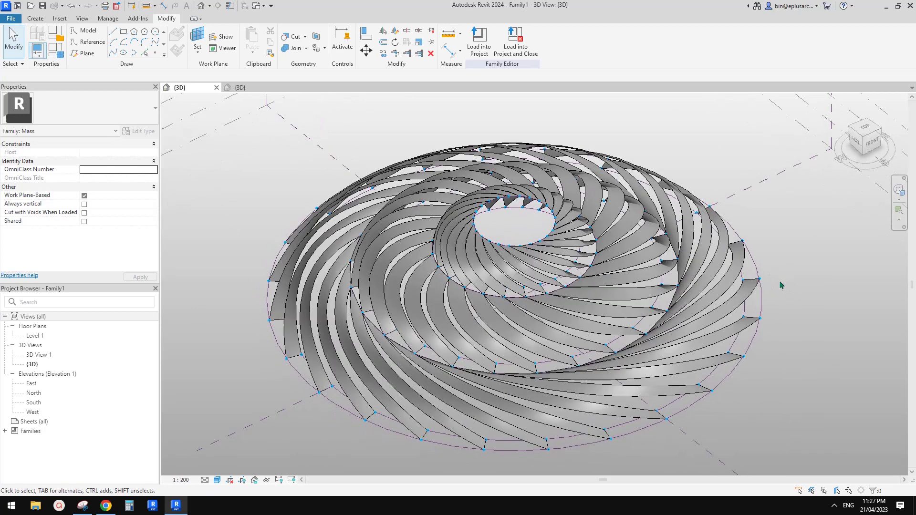
{"action": "left_click", "coordinate": [217, 480]}
- Turn on shadows and give the gradient background a teal 064-128-128 ground colour
{"action": "left_click", "coordinate": [262, 408]}
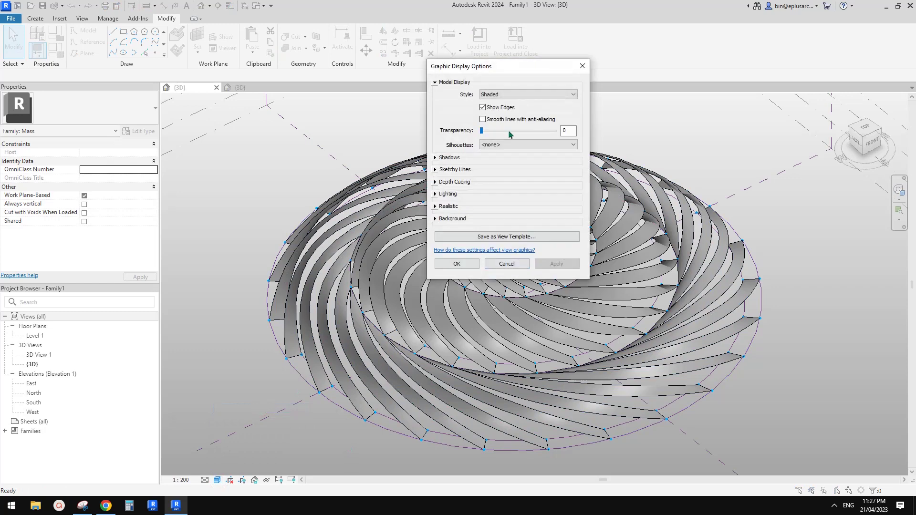
{"action": "left_click", "coordinate": [435, 157]}
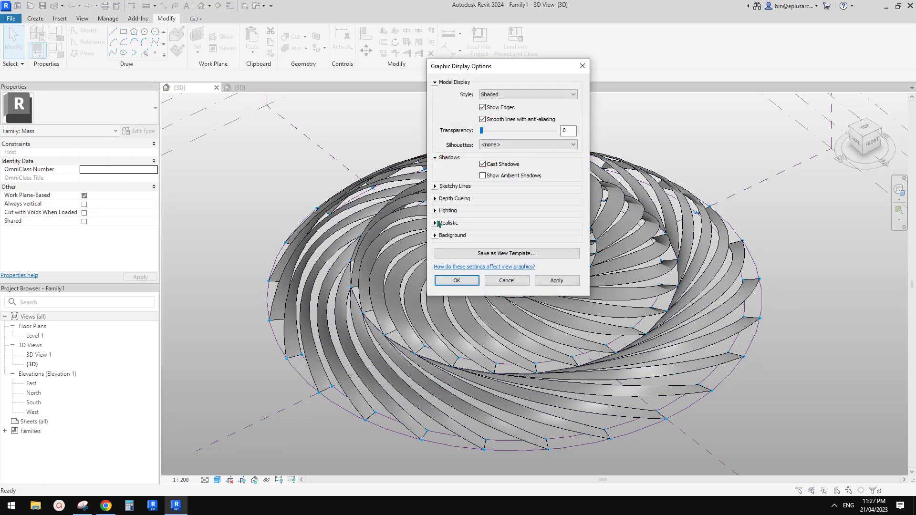
{"action": "left_click", "coordinate": [435, 236]}
{"action": "left_click", "coordinate": [501, 282]}
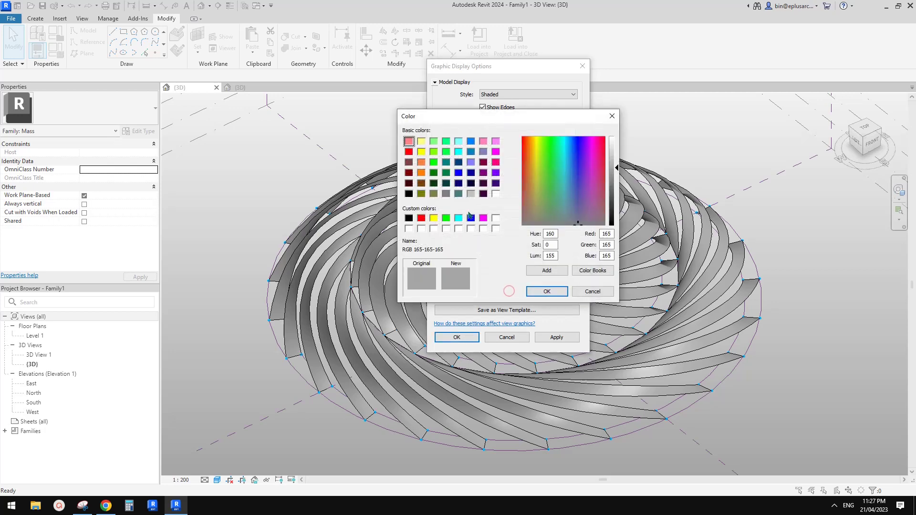
{"action": "left_click", "coordinate": [547, 291]}
{"action": "left_click", "coordinate": [557, 337]}
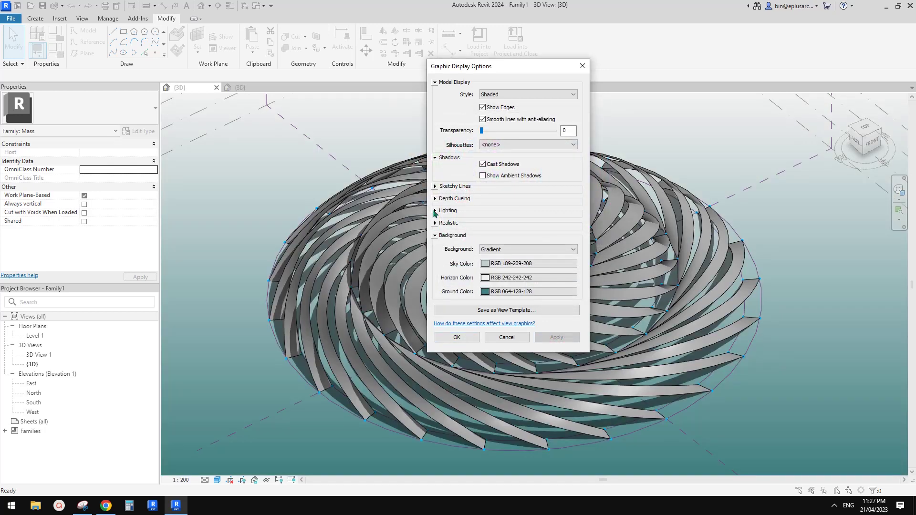
- Set sun intensity to 50 with 'Sunlight from Top Right' lighting, then apply and close
{"action": "left_click", "coordinate": [435, 211]}
{"action": "left_click", "coordinate": [504, 293]}
{"action": "left_click", "coordinate": [500, 280]}
{"action": "left_click", "coordinate": [517, 268]}
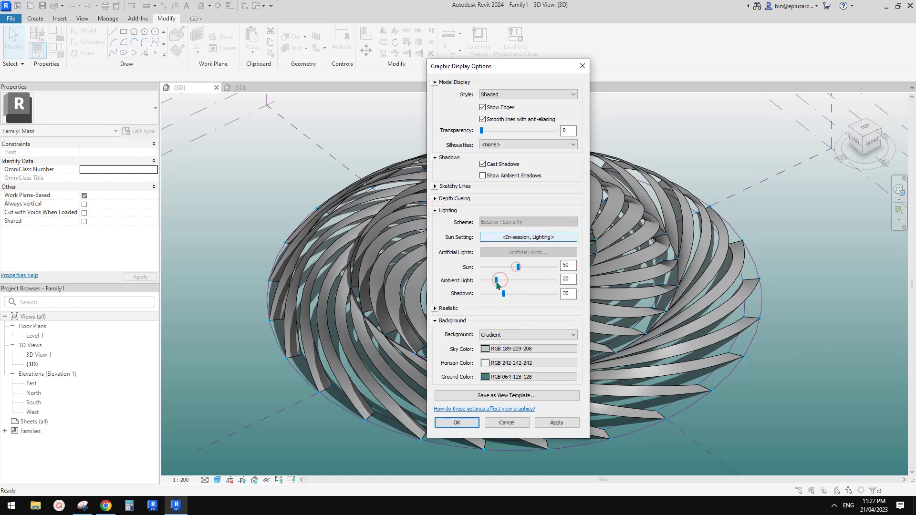
{"action": "left_click", "coordinate": [521, 236]}
{"action": "left_click", "coordinate": [407, 256]}
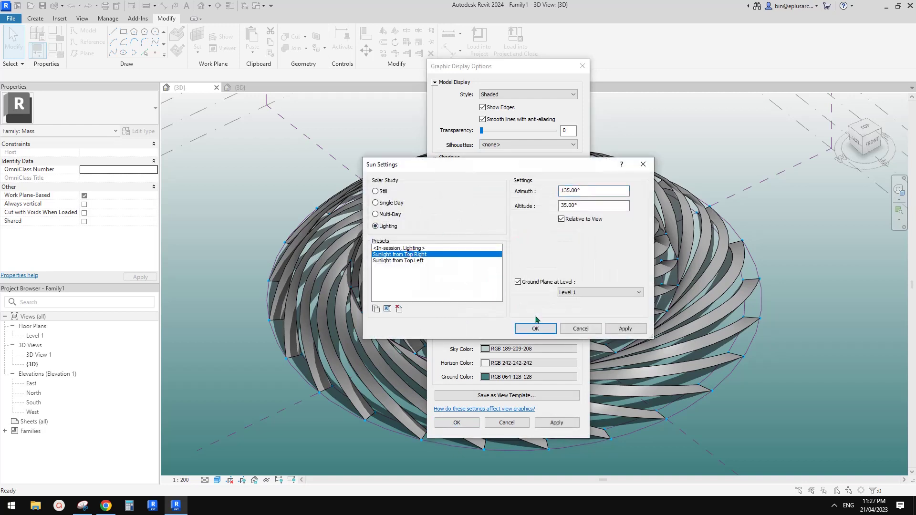
{"action": "left_click", "coordinate": [535, 328]}
{"action": "left_click", "coordinate": [556, 423]}
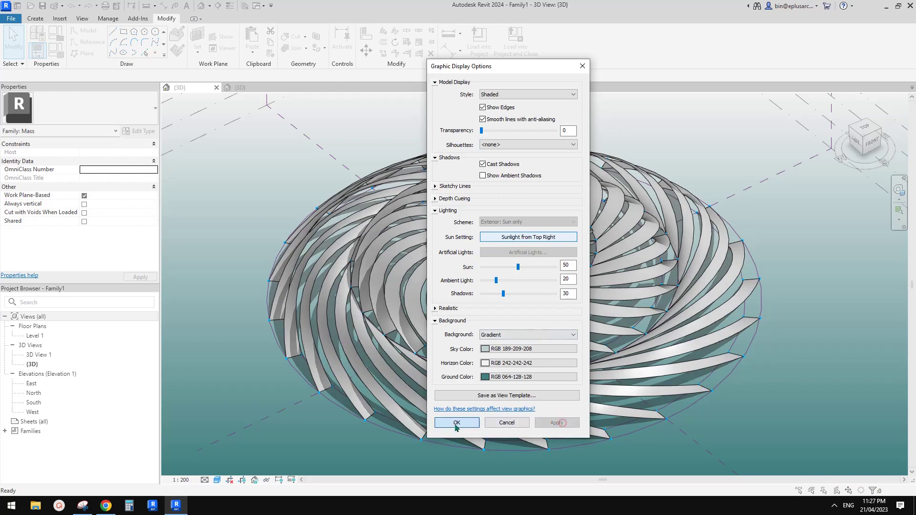
{"action": "left_click", "coordinate": [456, 422]}
{"action": "middle_click_drag", "start_coordinate": [811, 340], "coordinate": [840, 335], "text": "shift"}
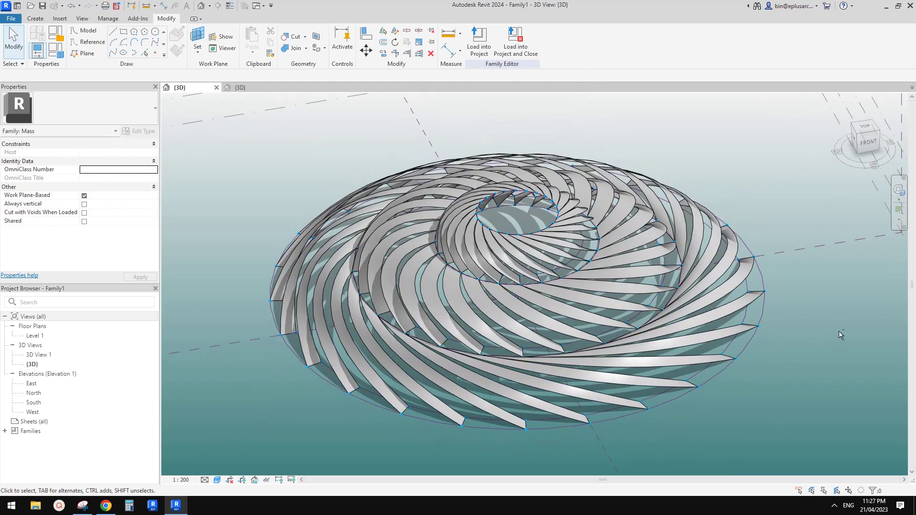